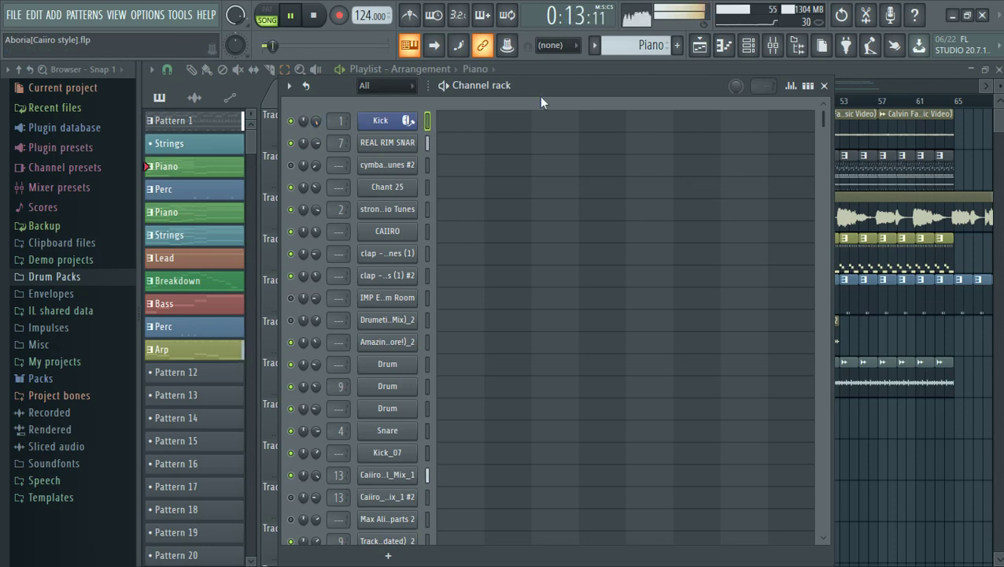
Step: Look through the channel rack's full channel list and the clips on the playlist tracks while the song plays
scroll(543, 103, down, 10)
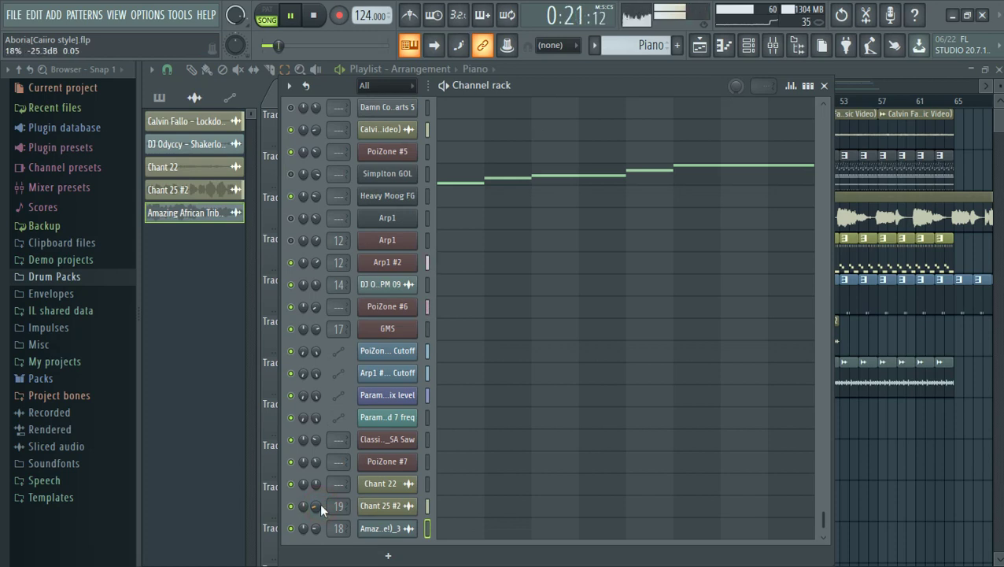
scroll(320, 502, up, 10)
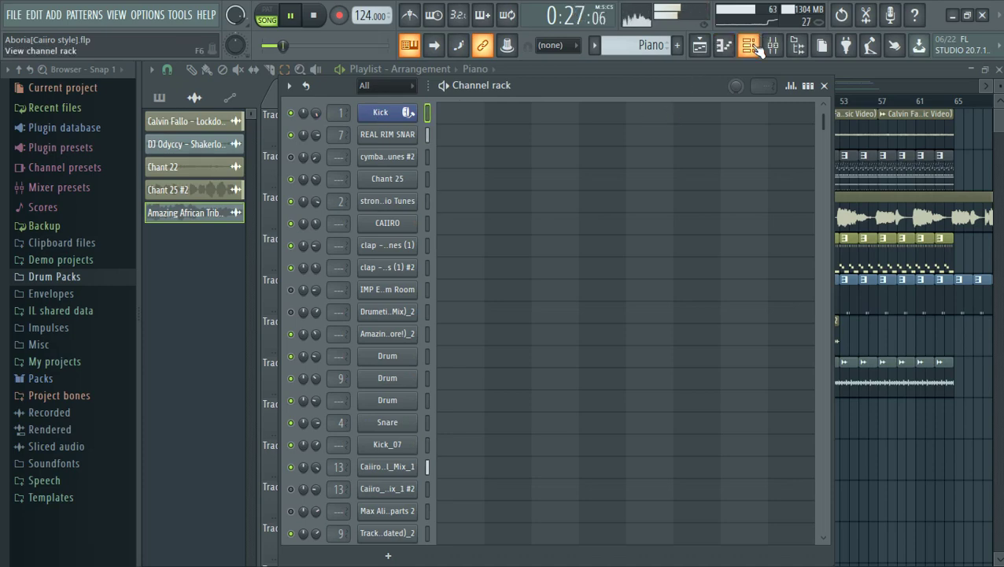
key(F6)
scroll(665, 330, down, 15)
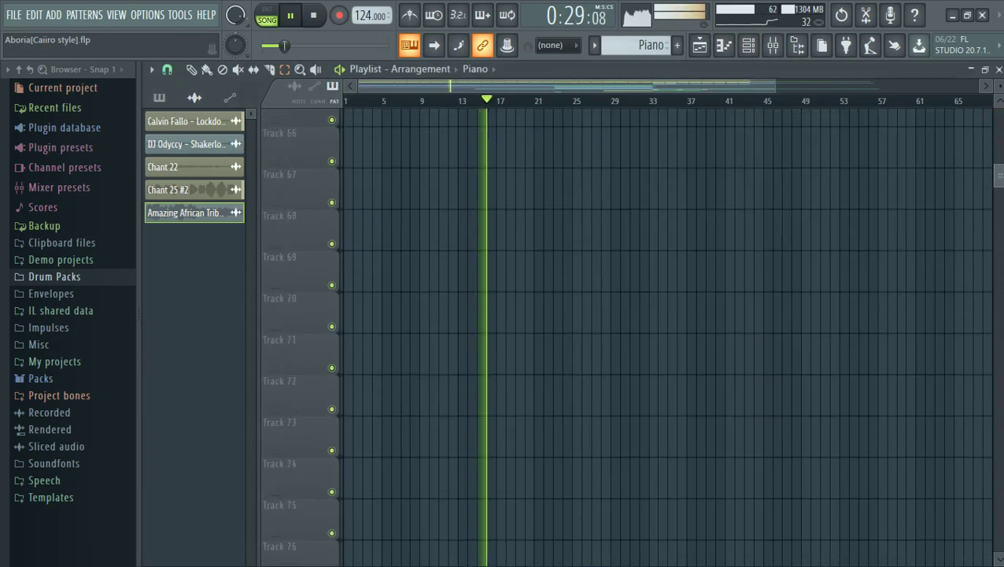
scroll(653, 330, up, 20)
scroll(652, 347, down, 11)
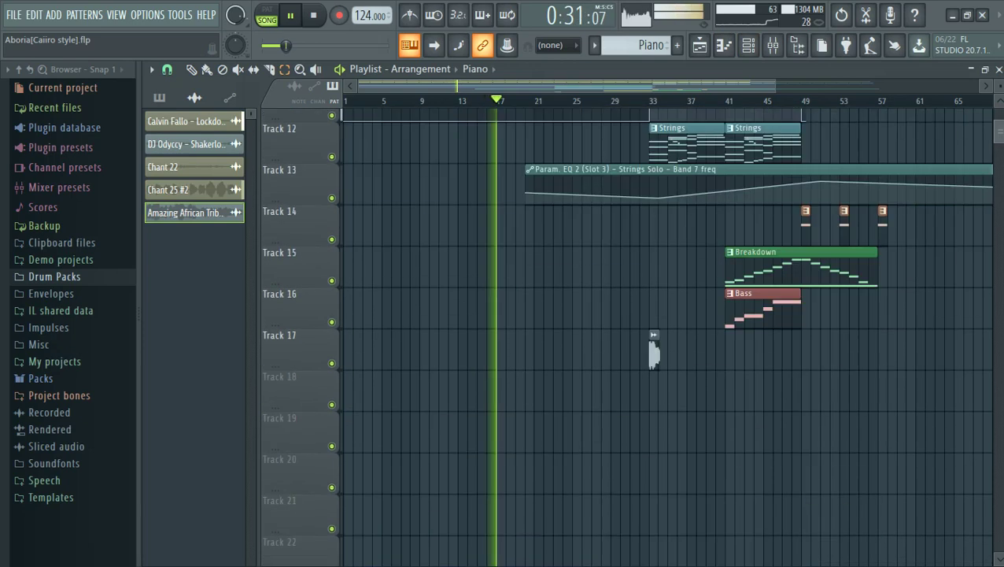
scroll(653, 221, up, 2)
scroll(905, 158, up, 3)
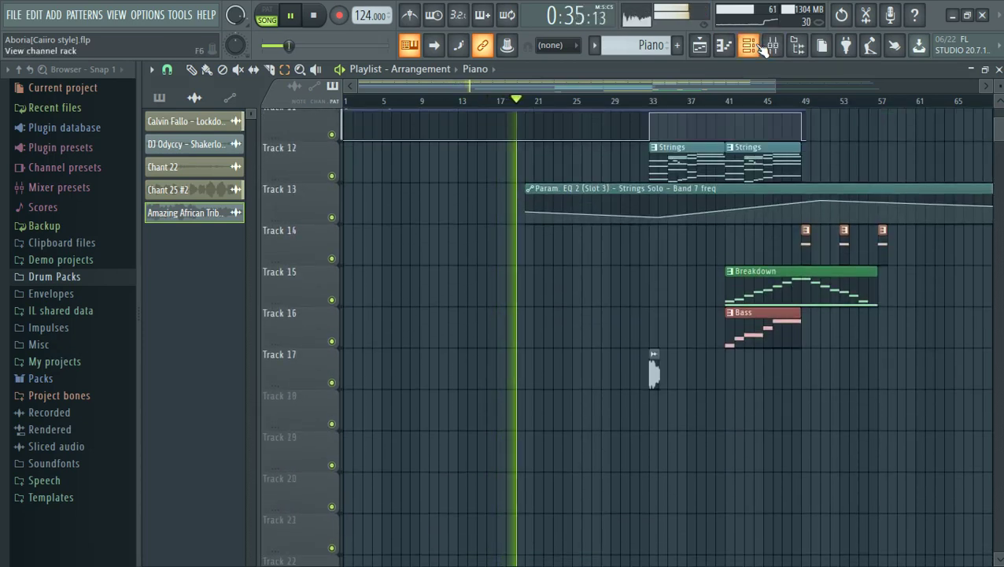
Step: Bring the channel rack back up and show the first Perc pattern's steps
click(760, 46)
click(761, 45)
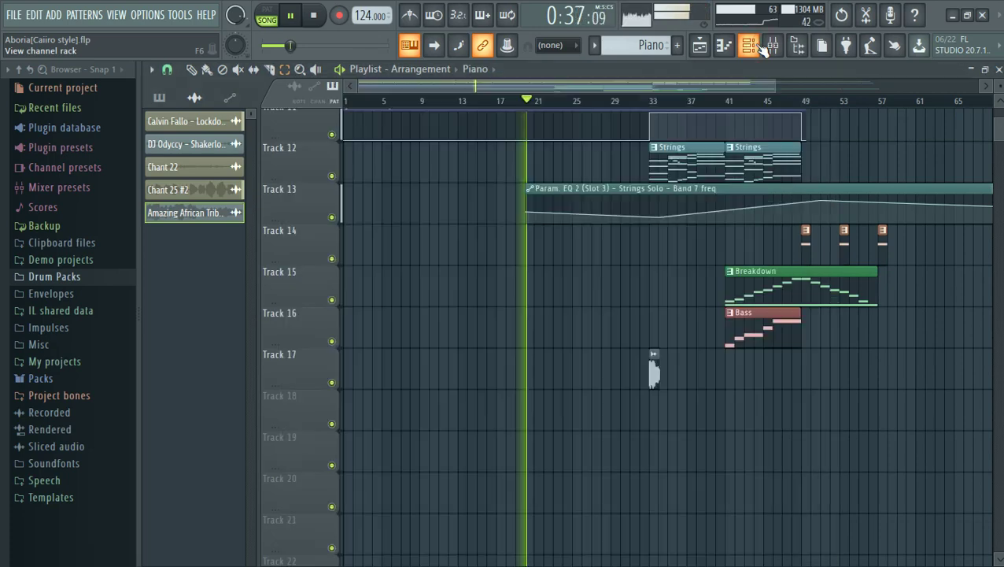
click(760, 46)
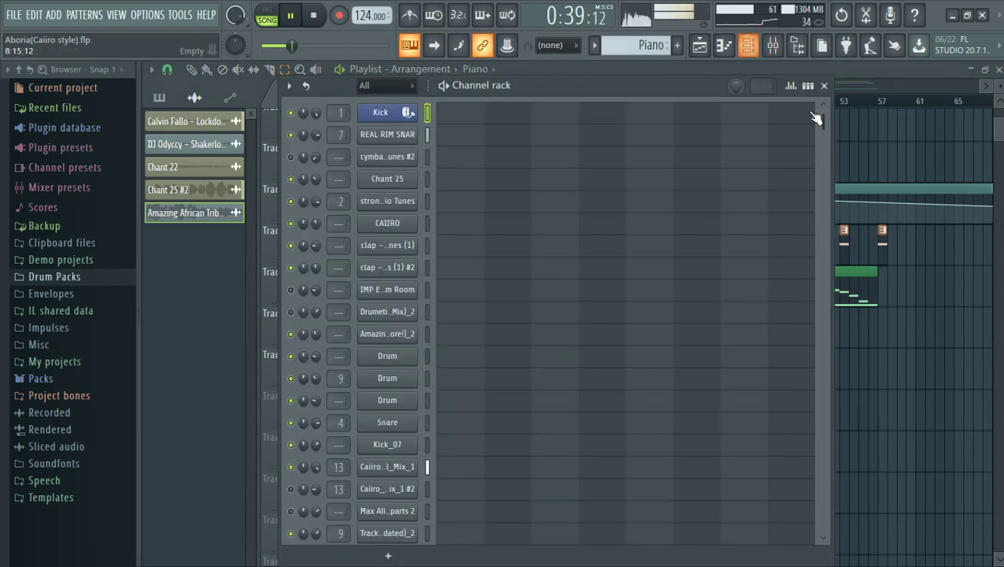
scroll(821, 115, up, 1)
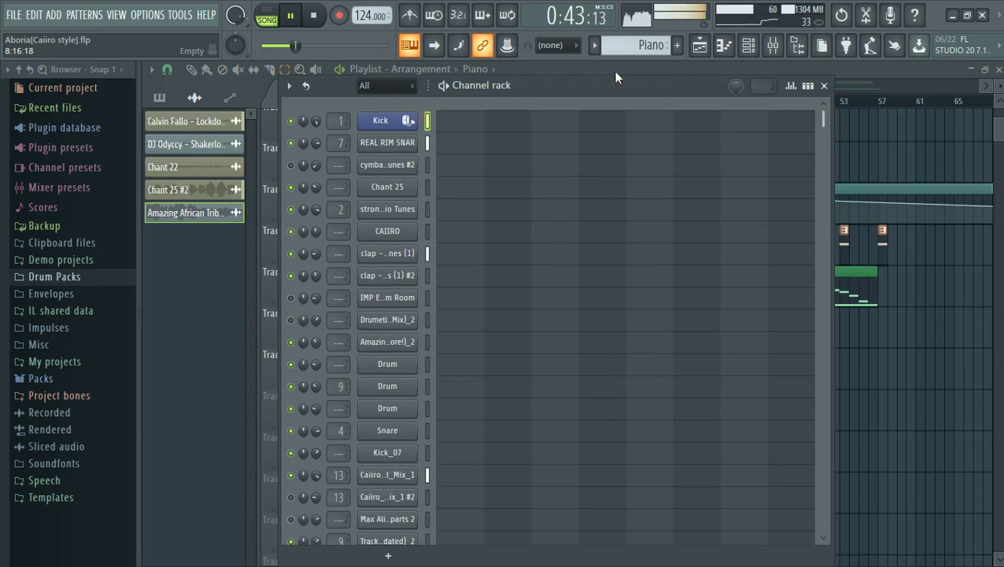
click(595, 48)
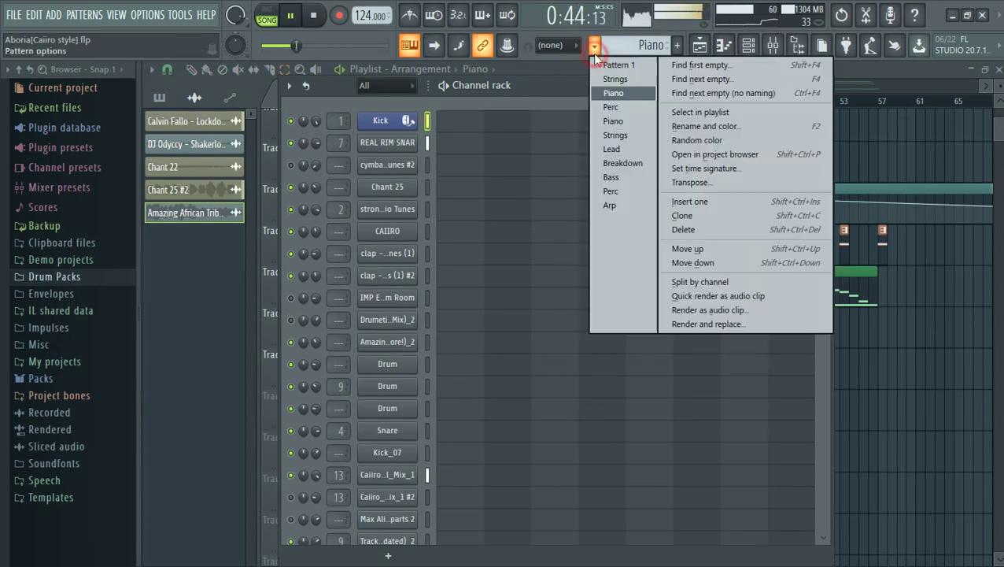
click(612, 107)
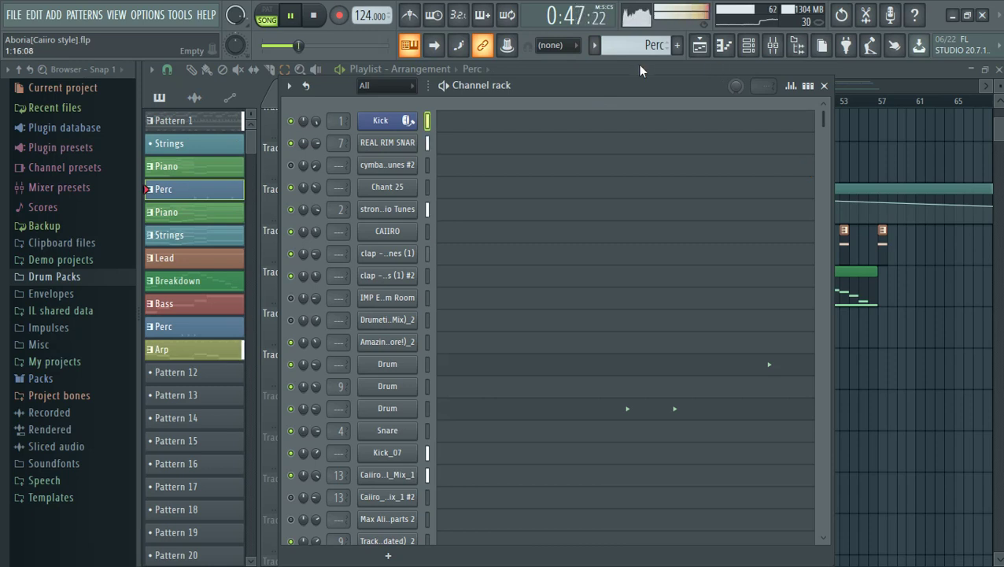
Step: Switch to the second Piano pattern and open the Close Grand channel's notes in the piano roll
click(595, 47)
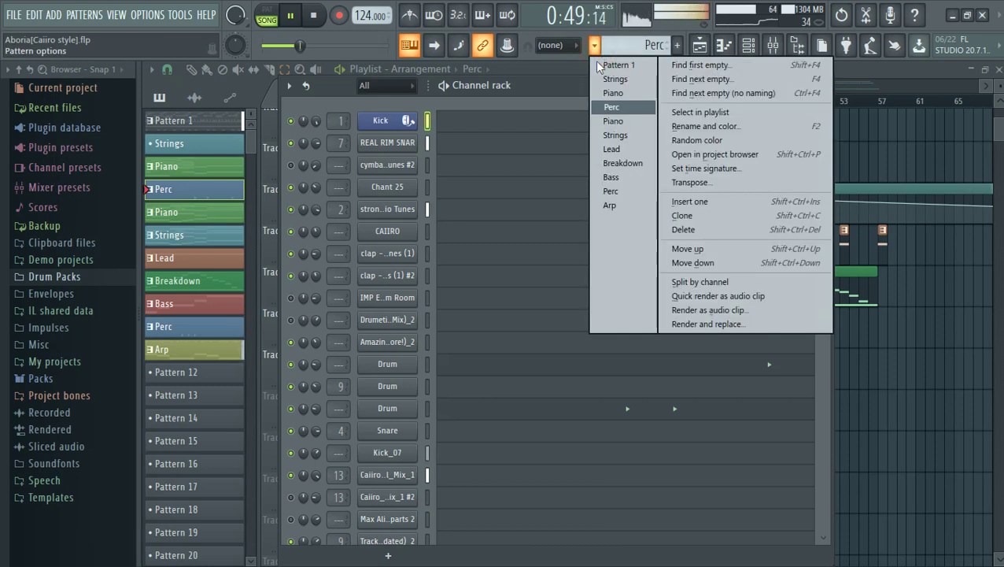
click(622, 126)
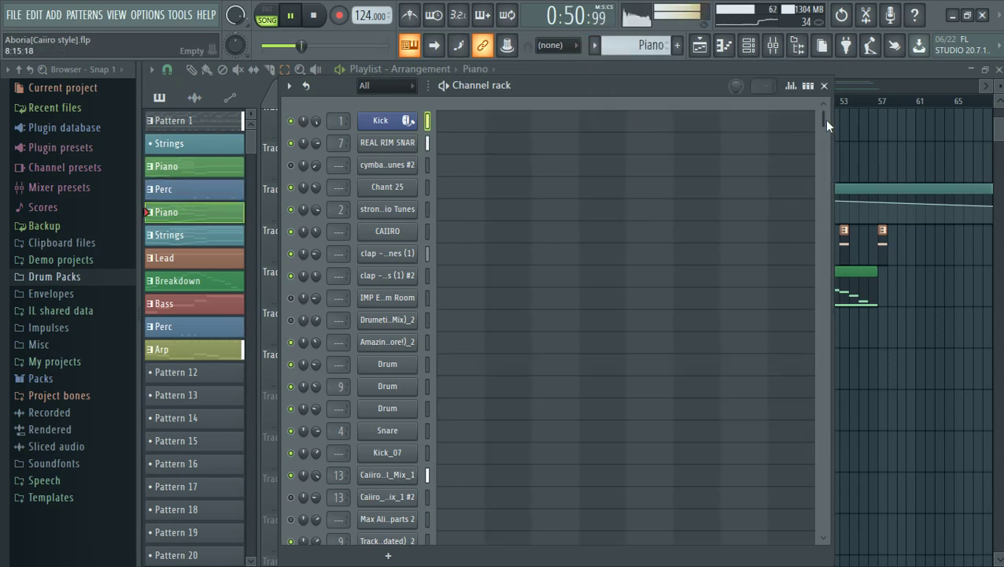
drag(822, 119, 819, 177)
scroll(767, 409, down, 15)
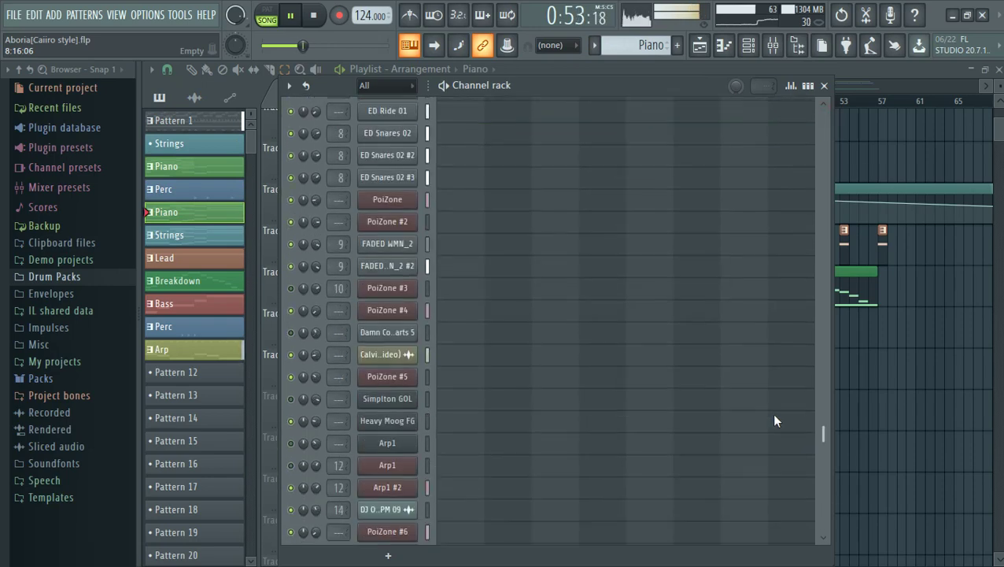
scroll(792, 324, up, 10)
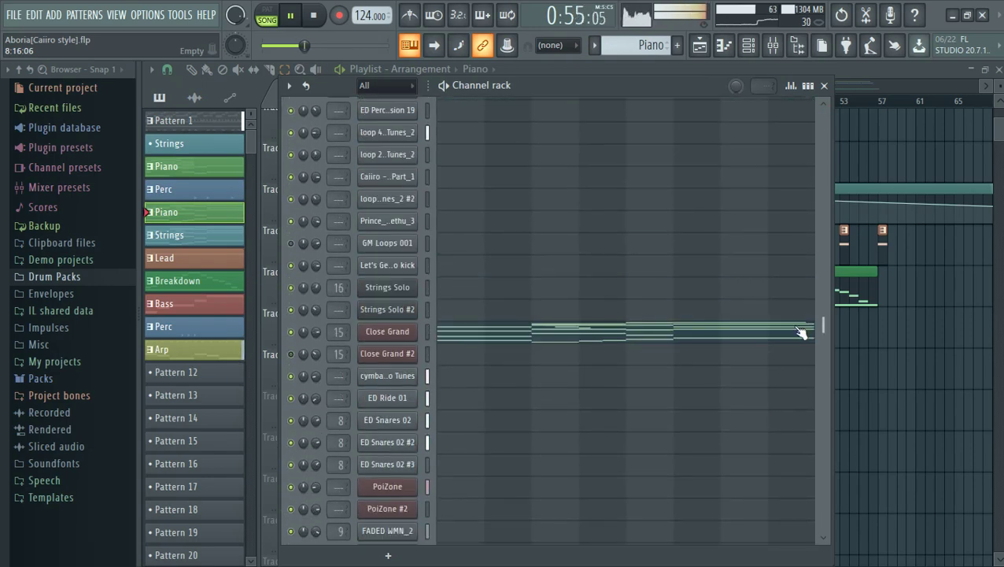
click(445, 345)
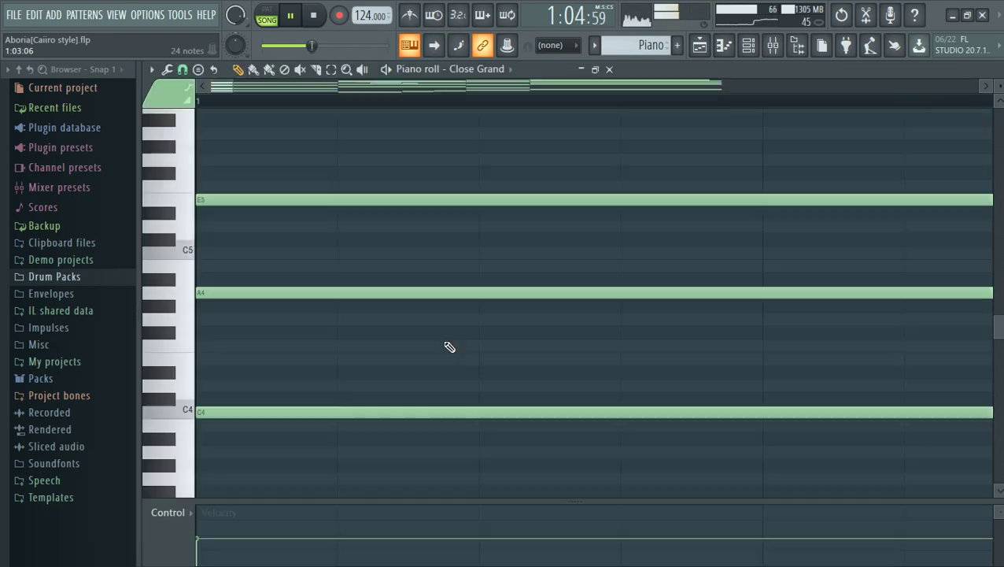
Step: Examine the Close Grand chord progression in the piano roll, from its lowest to its highest notes
click(441, 343)
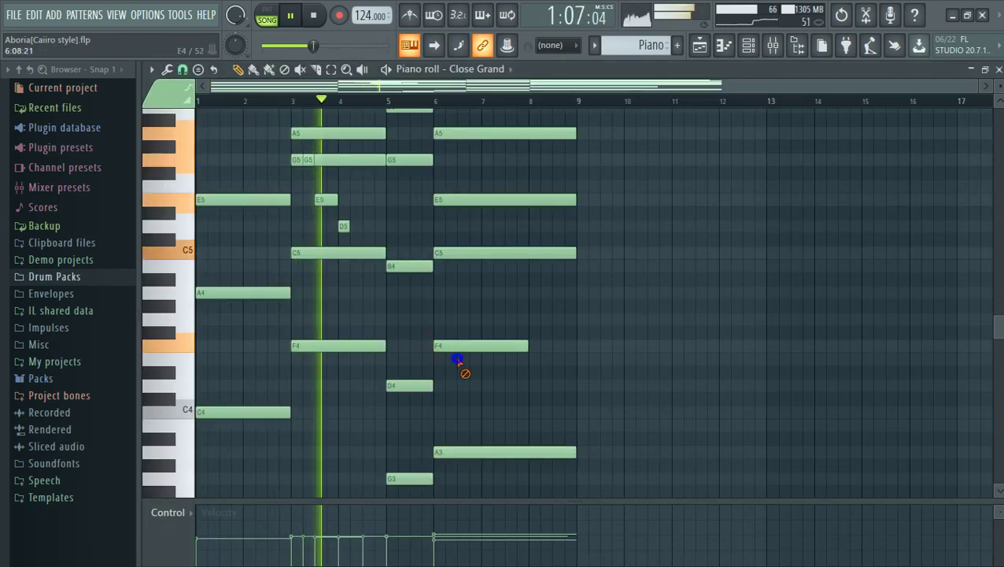
right_click(459, 346)
scroll(460, 345, down, 3)
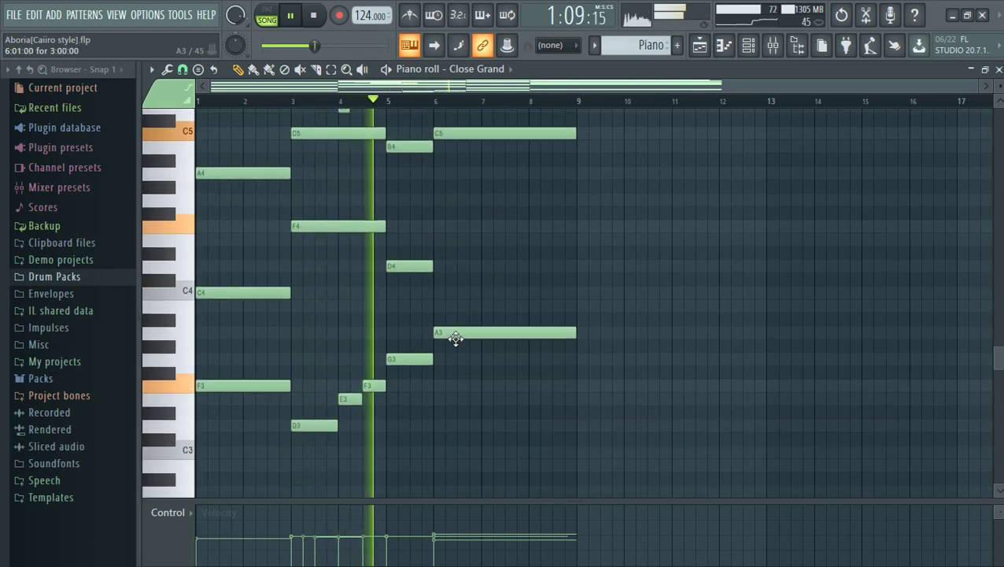
scroll(461, 345, up, 6)
scroll(461, 344, up, 2)
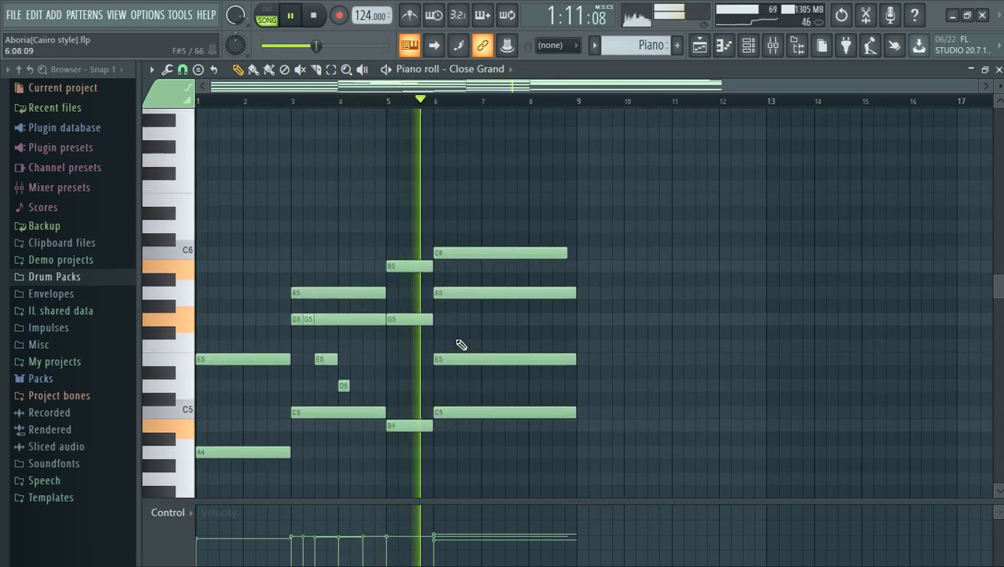
Step: Return to the playlist and open the Breakdown clip on Track 15 in the piano roll
click(750, 47)
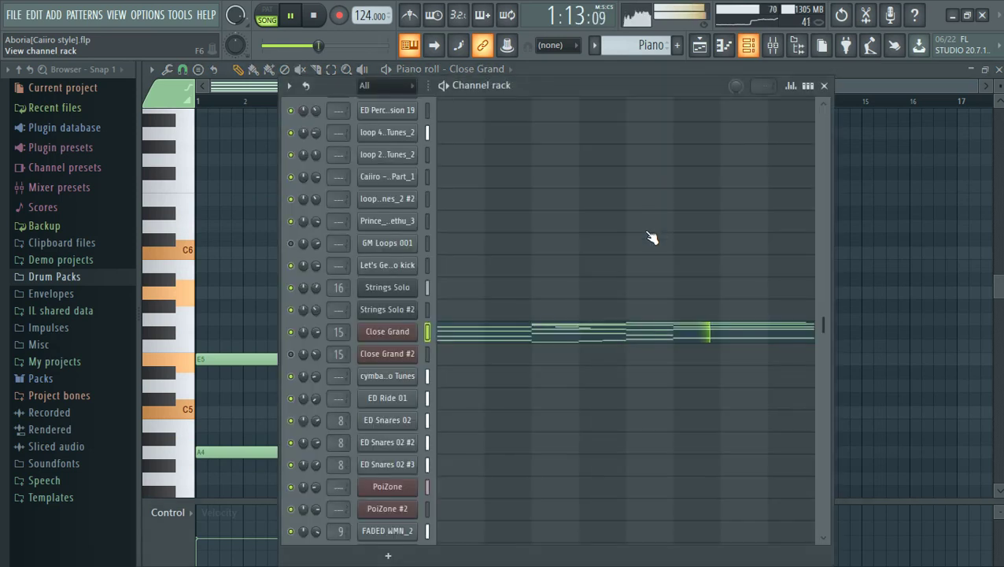
click(646, 230)
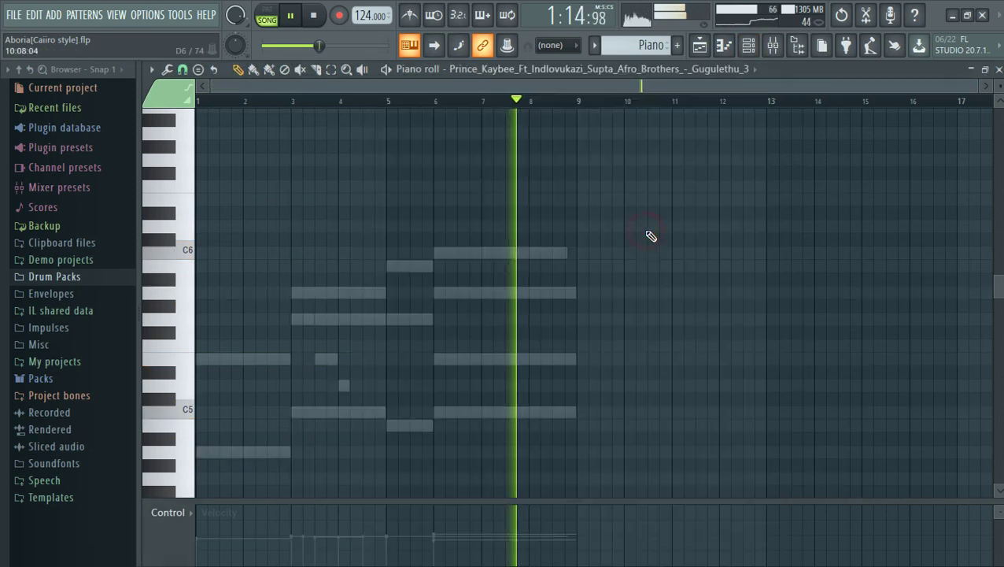
click(998, 71)
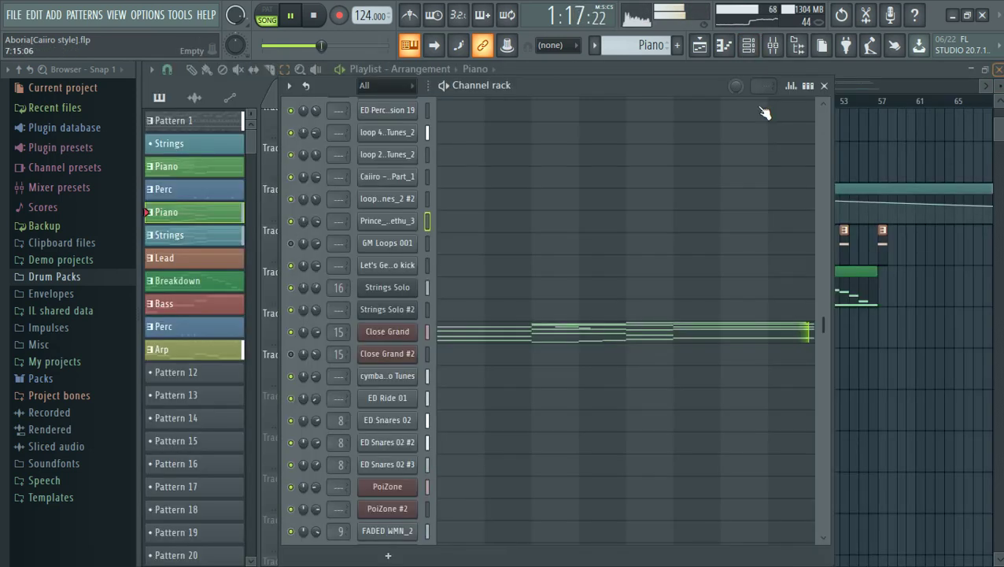
click(749, 45)
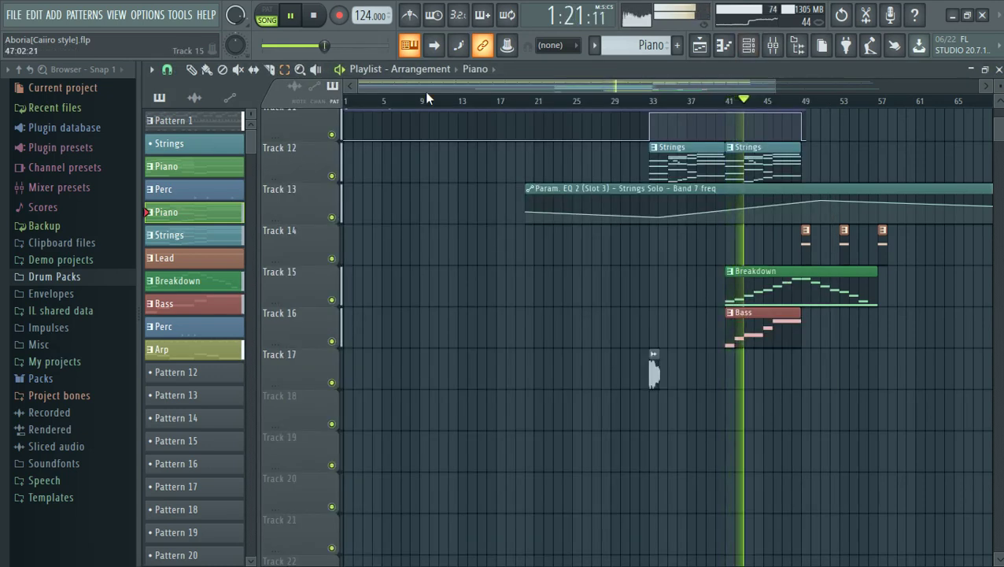
click(738, 273)
double_click(738, 274)
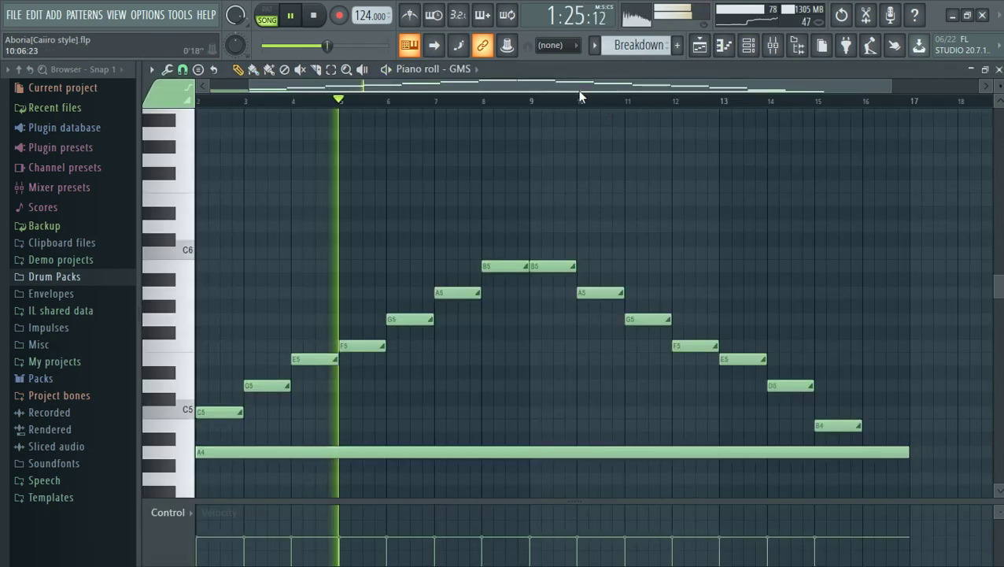
Step: Go back to the playlist view and stop the song playback
click(706, 51)
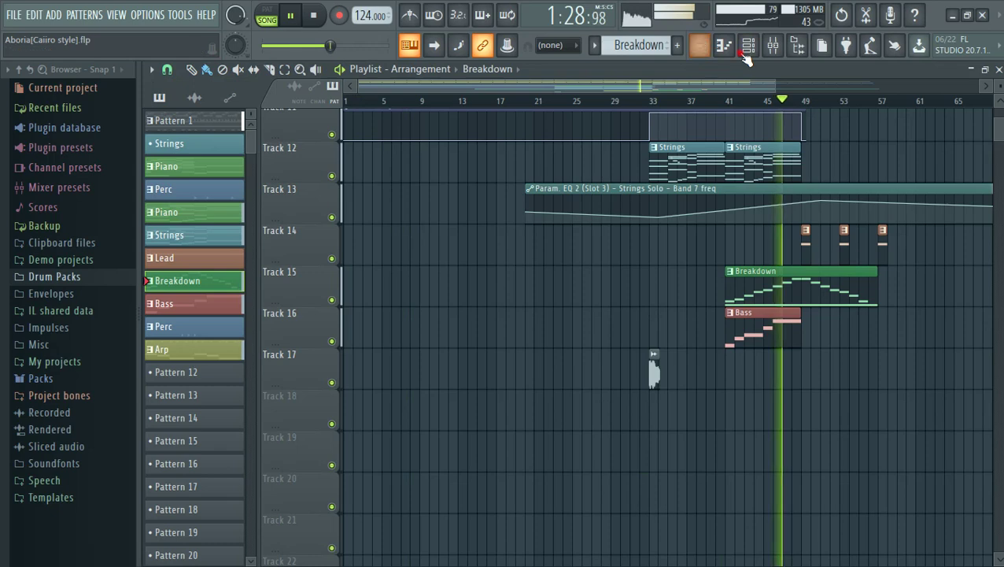
click(744, 53)
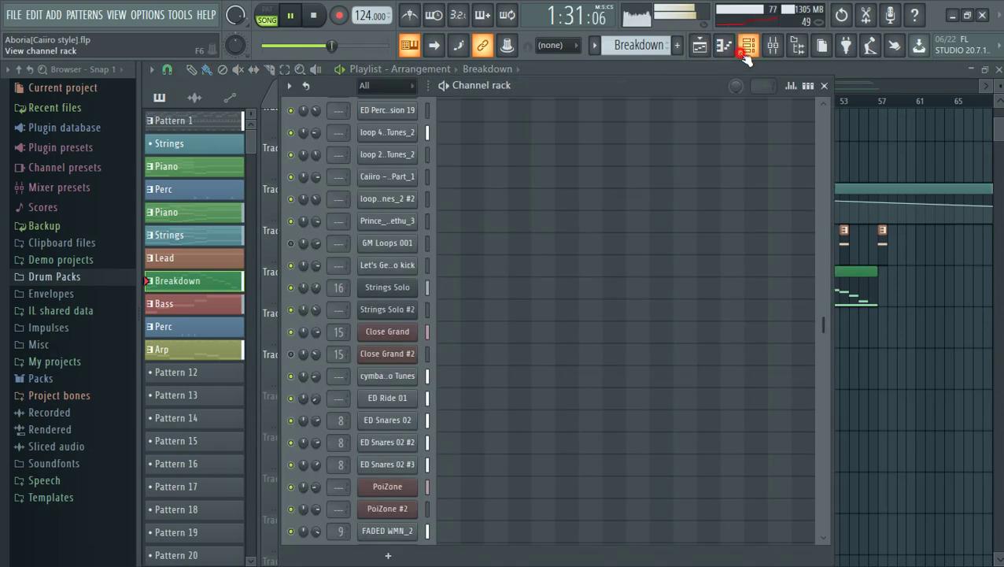
click(743, 56)
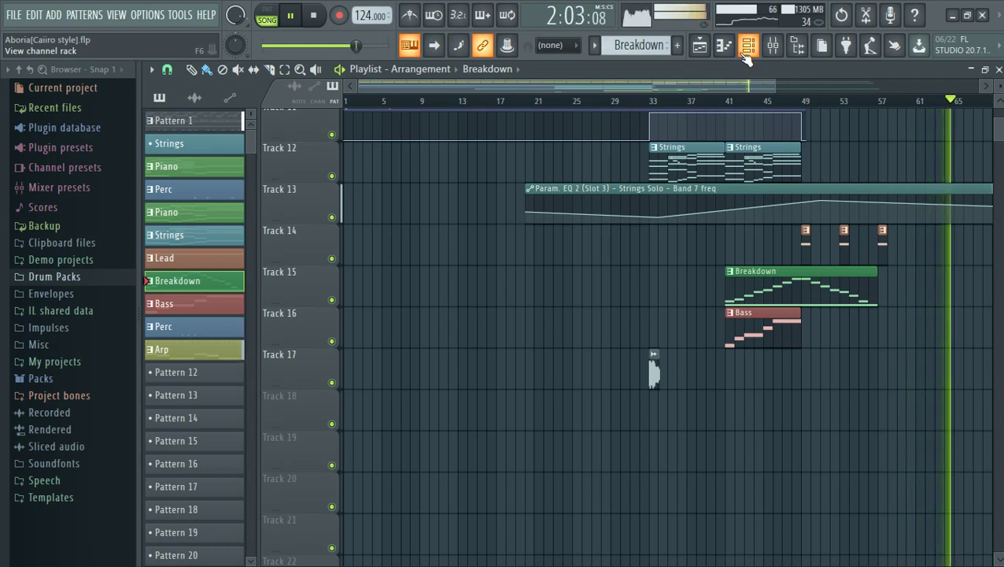
key(space)
Step: Show Pattern 1 in the channel rack and play it briefly in pattern mode
click(747, 48)
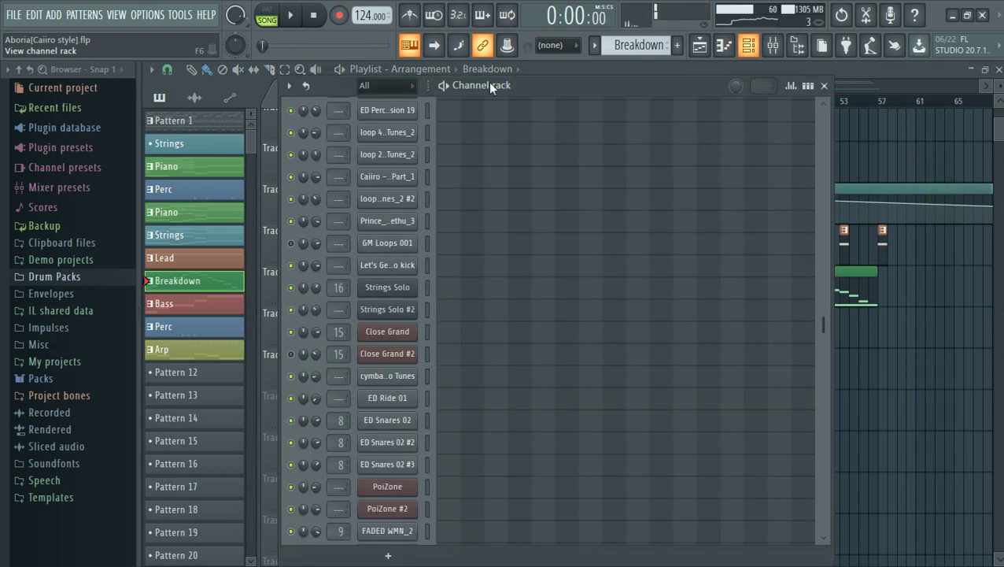
click(596, 47)
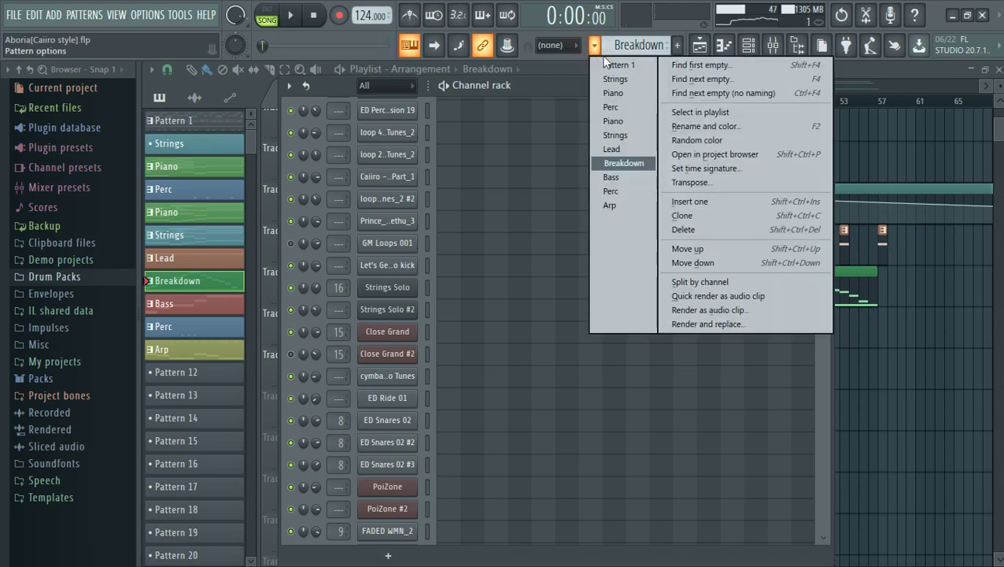
click(610, 65)
key(space)
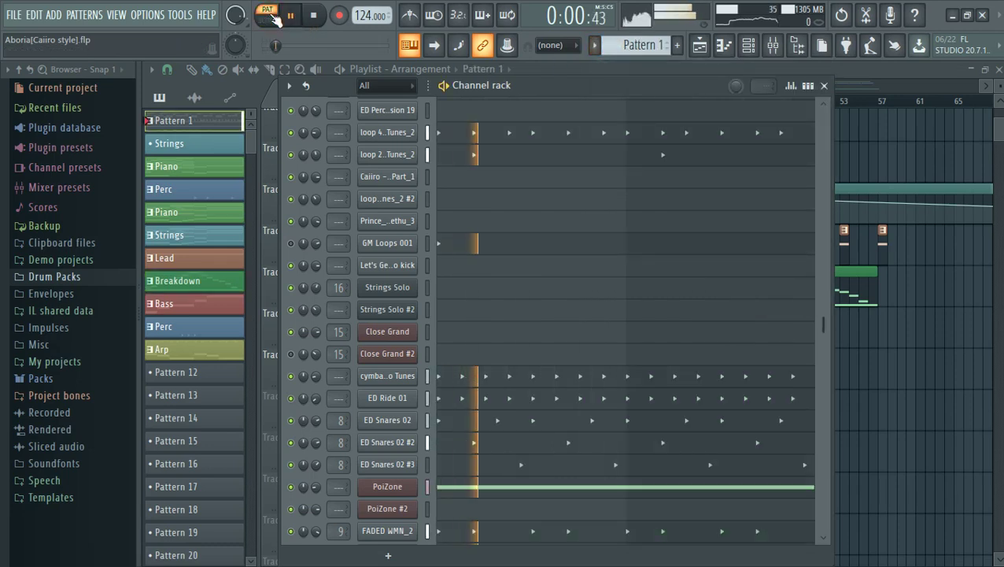
key(space)
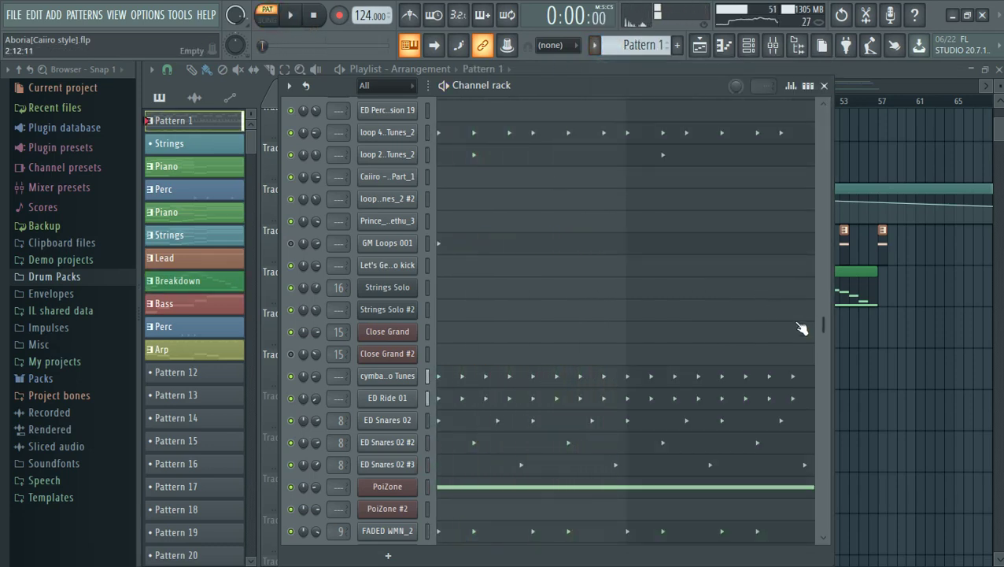
Step: Review Pattern 1's drum, percussion and synth channels throughout the channel rack, starting from the Kick
drag(823, 326, 824, 118)
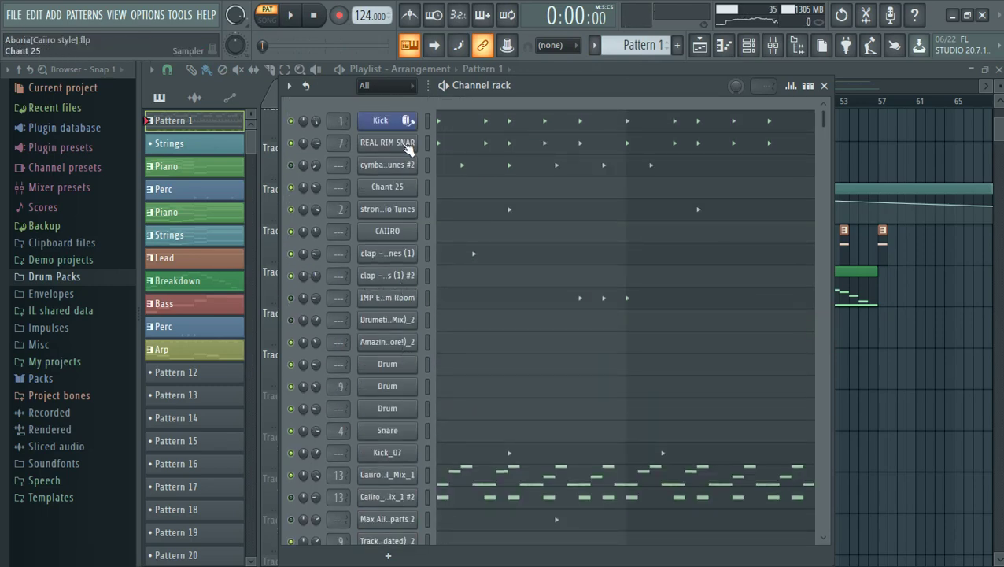
drag(318, 406, 330, 464)
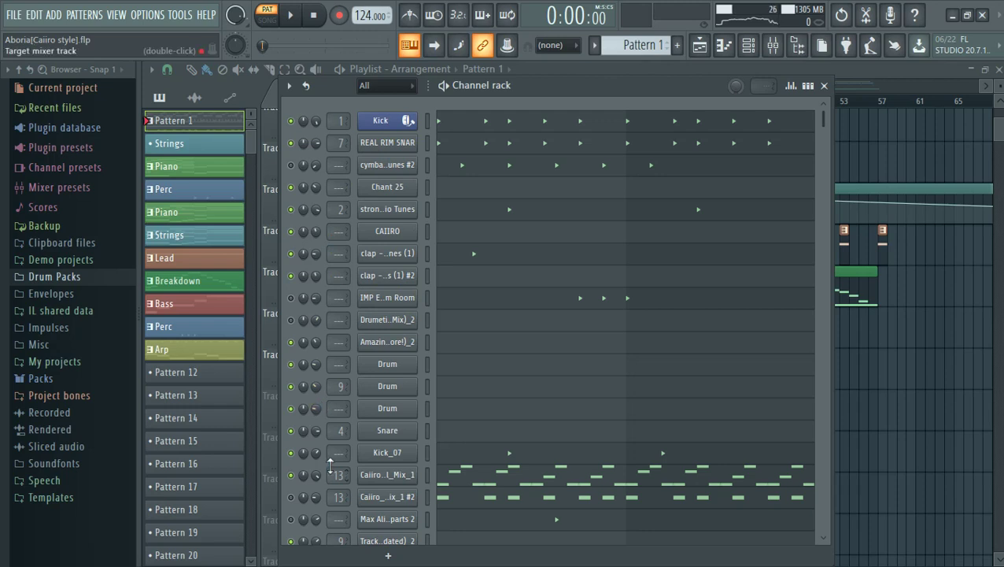
scroll(330, 464, down, 10)
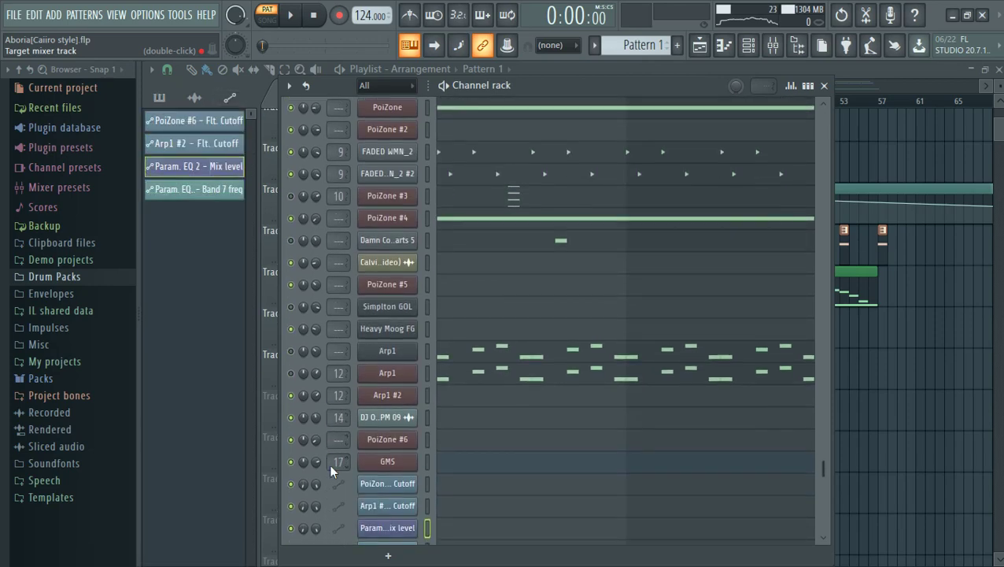
scroll(329, 462, up, 5)
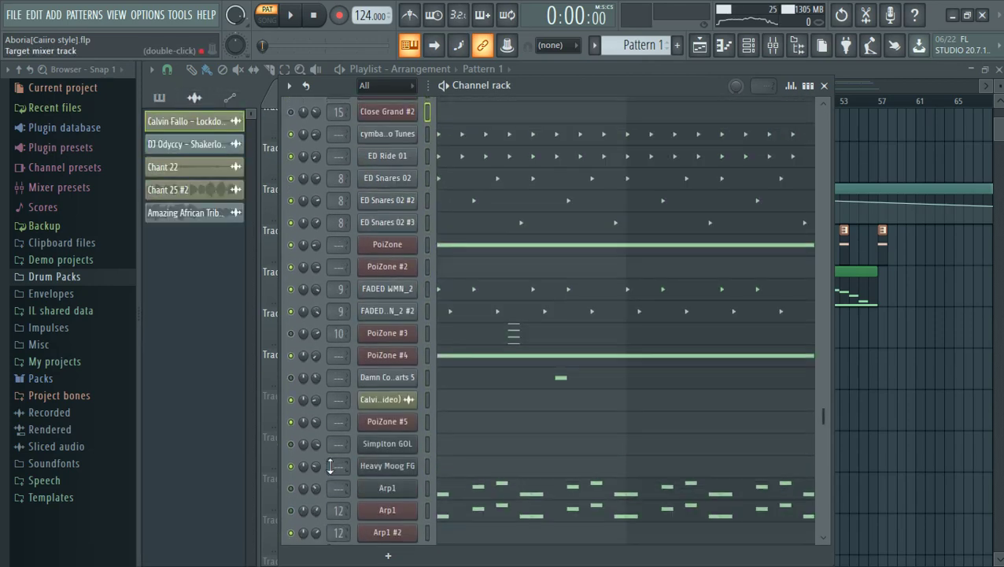
scroll(330, 465, up, 4)
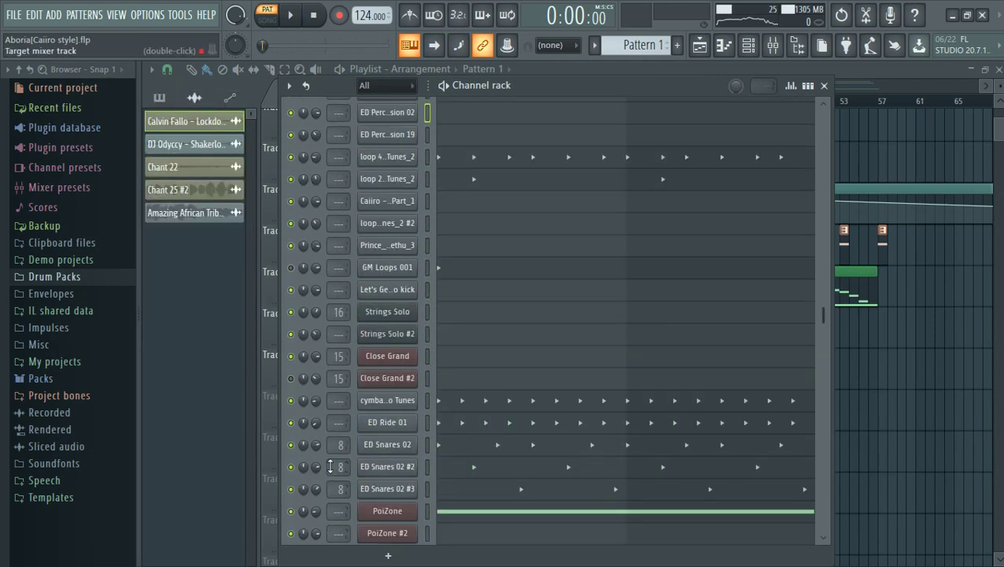
Step: Examine Pattern 1's percussion, loop and synth channels up and down the channel rack
scroll(330, 466, up, 3)
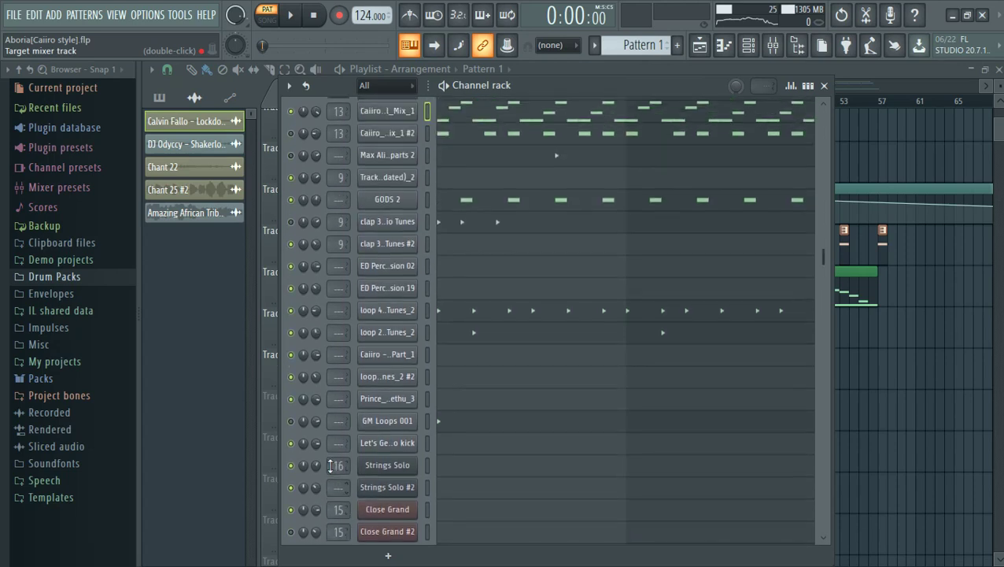
scroll(330, 466, up, 4)
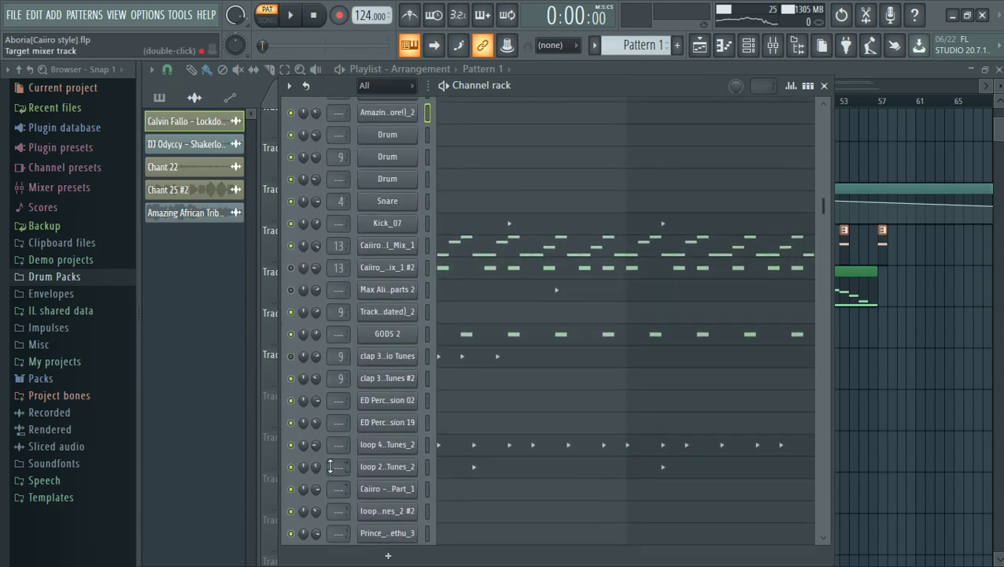
scroll(329, 464, up, 5)
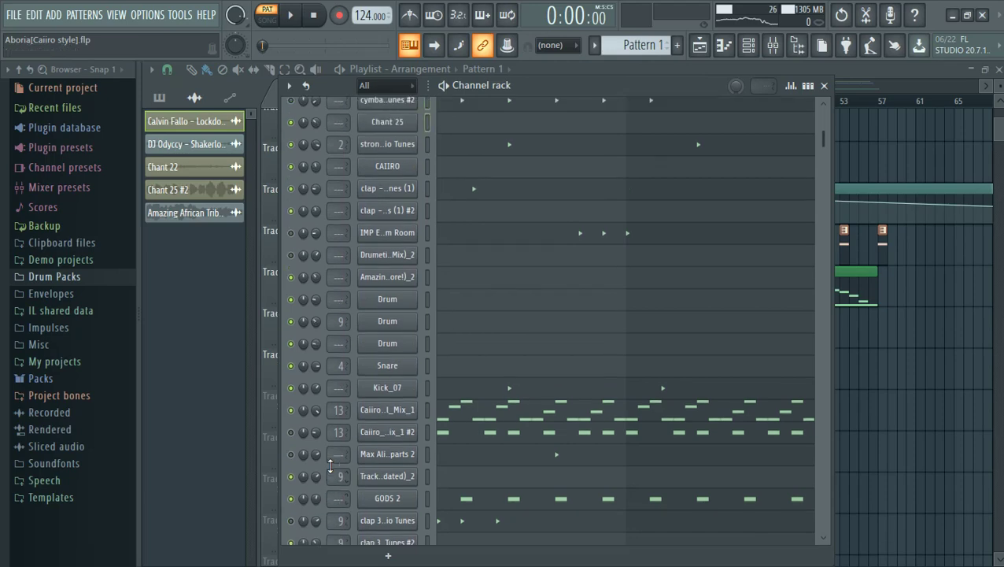
scroll(330, 465, down, 4)
scroll(330, 466, down, 10)
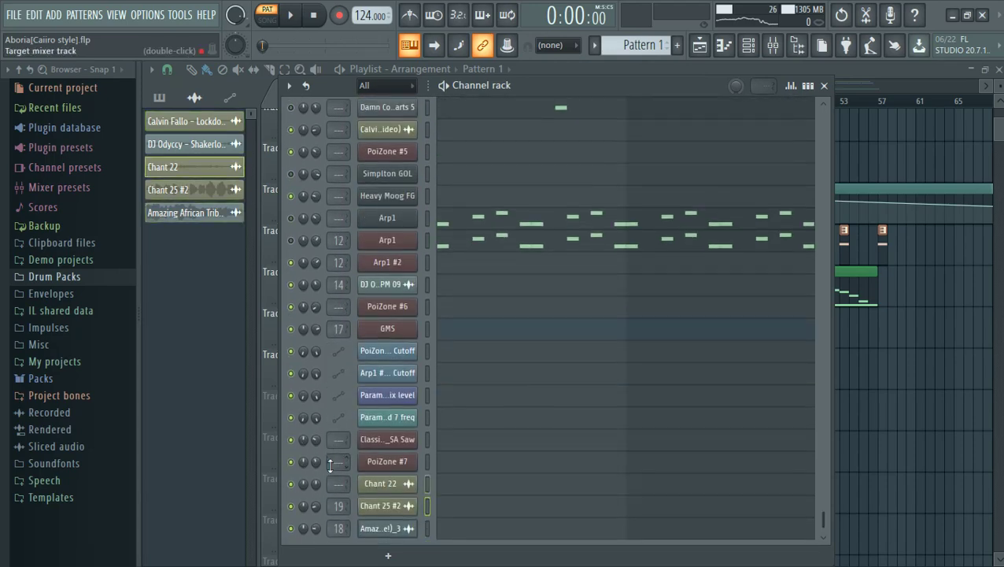
scroll(330, 466, up, 9)
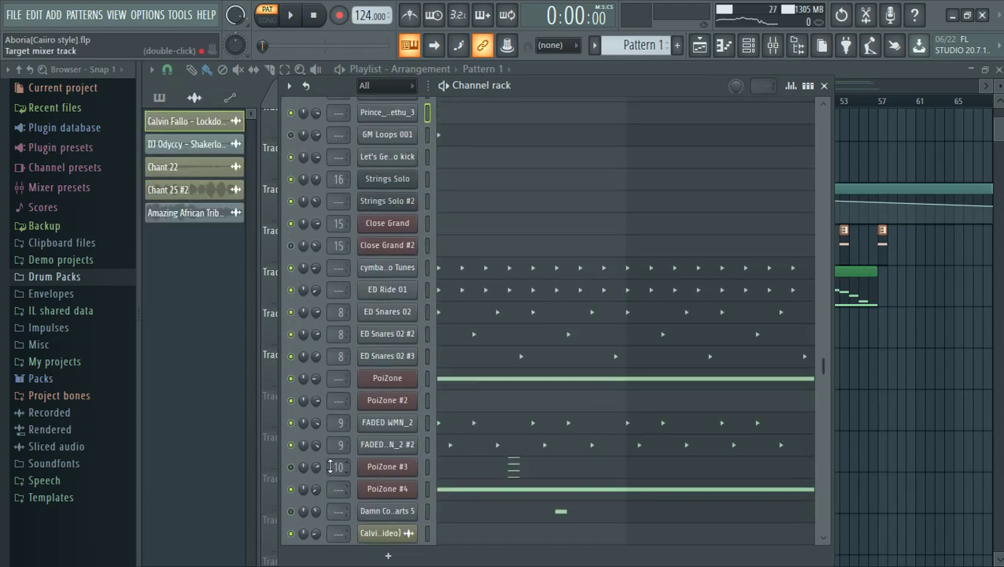
scroll(330, 466, up, 8)
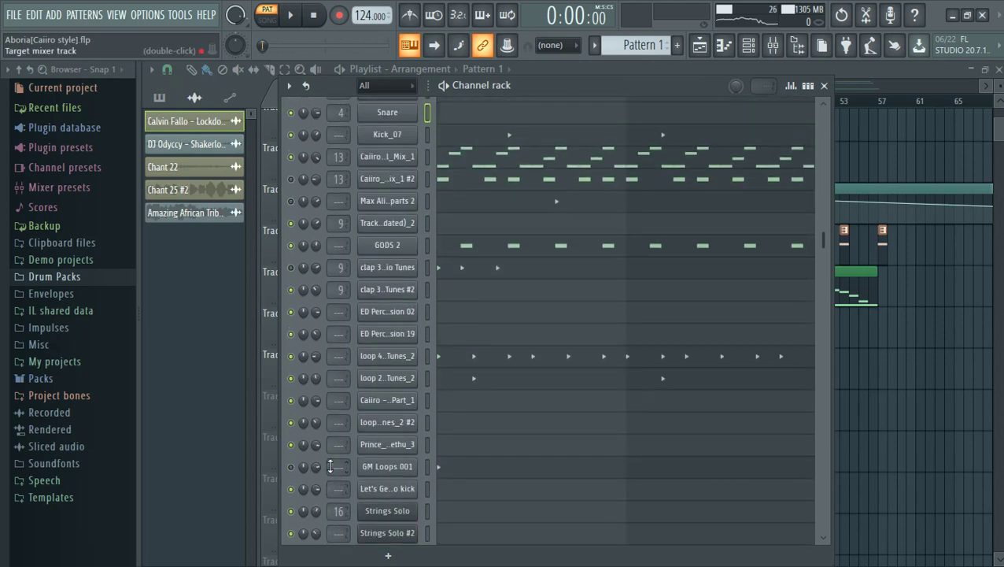
Step: Play Pattern 1 while checking which of the Caiiro, GODS 2 and upper drum channels are active
key(space)
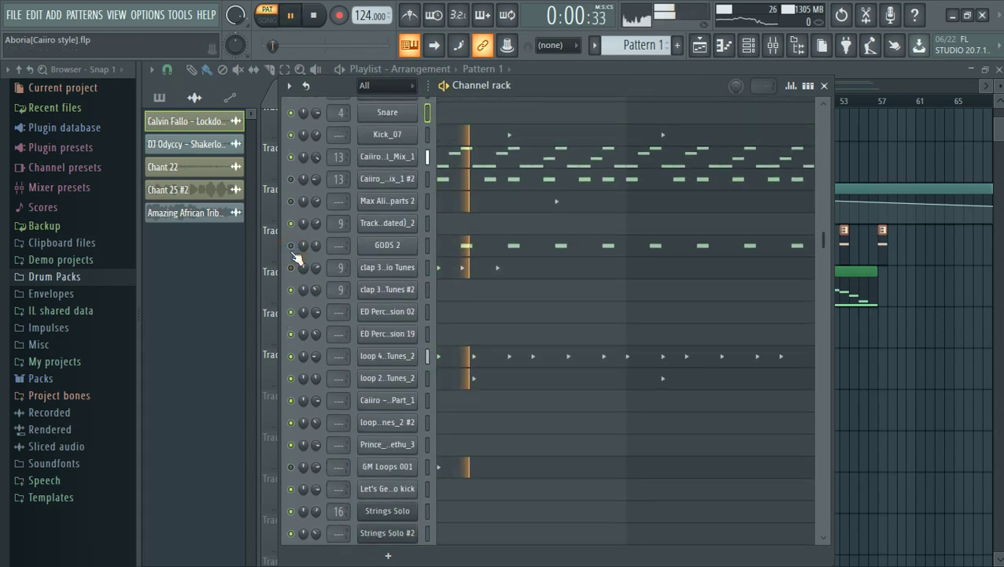
key(space)
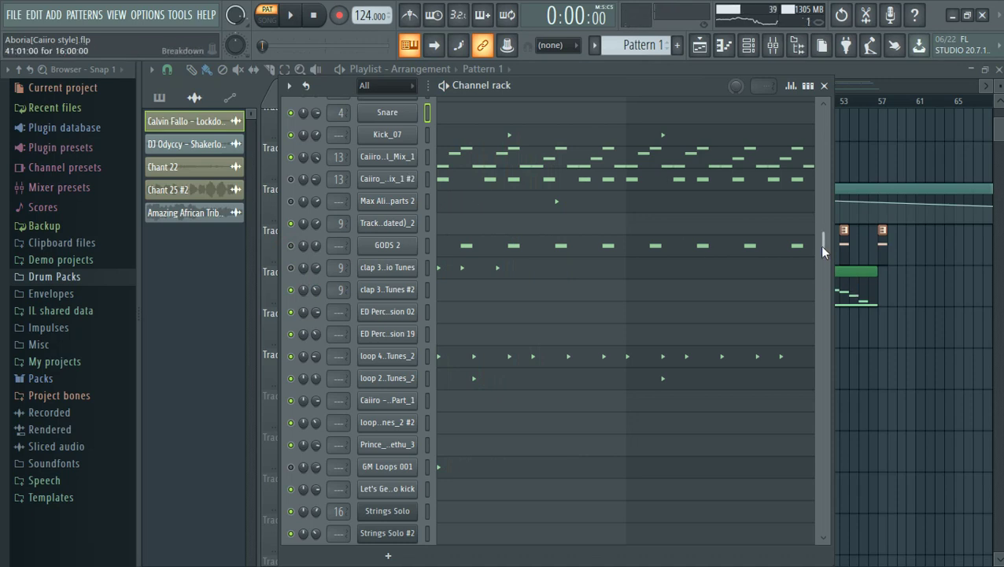
drag(822, 247, 812, 181)
key(space)
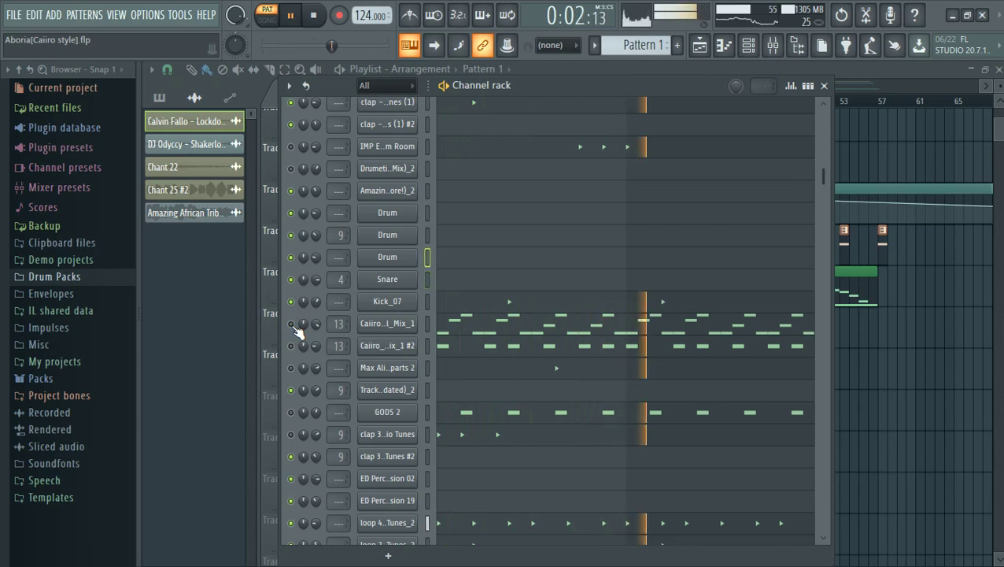
scroll(298, 330, up, 5)
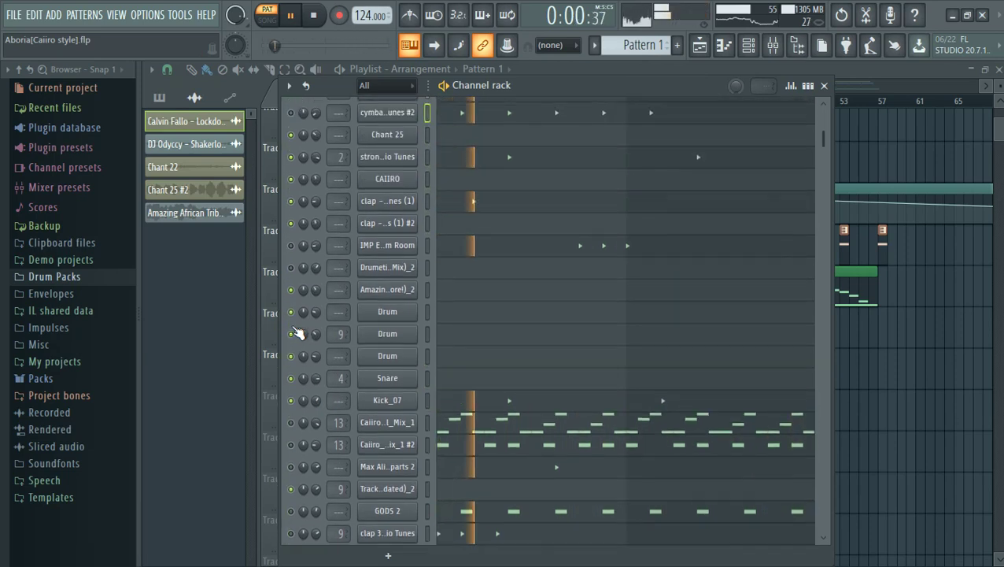
scroll(298, 332, up, 2)
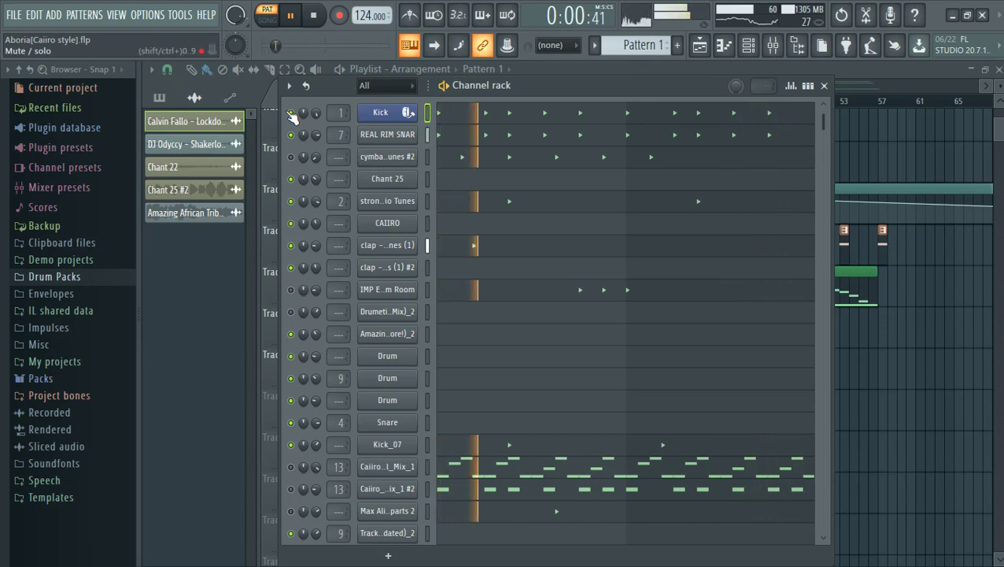
Step: Switch the channel rack to the step grid, stop playback and clear the steps on IMP E..m Room and Max Ali..parts 2
click(810, 90)
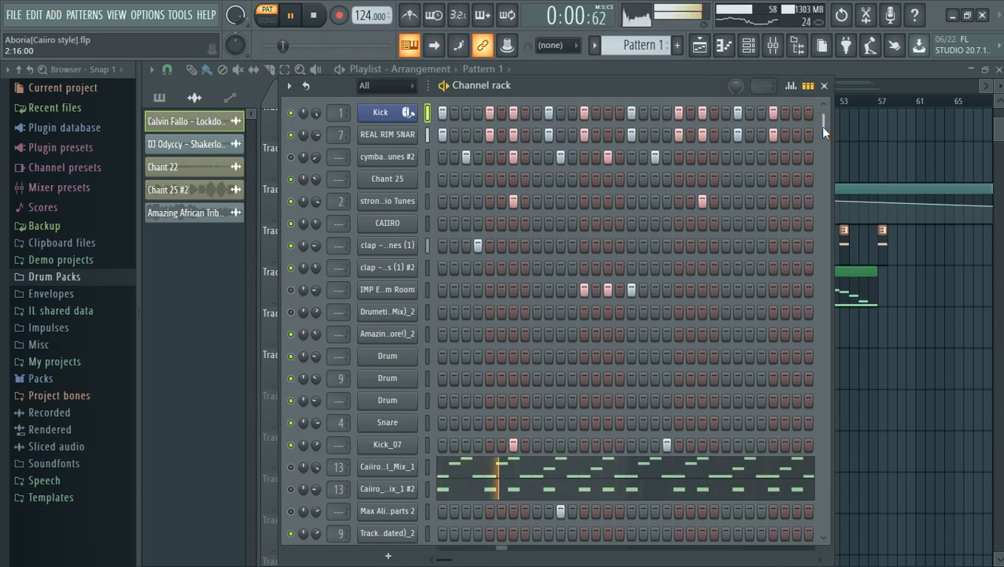
key(space)
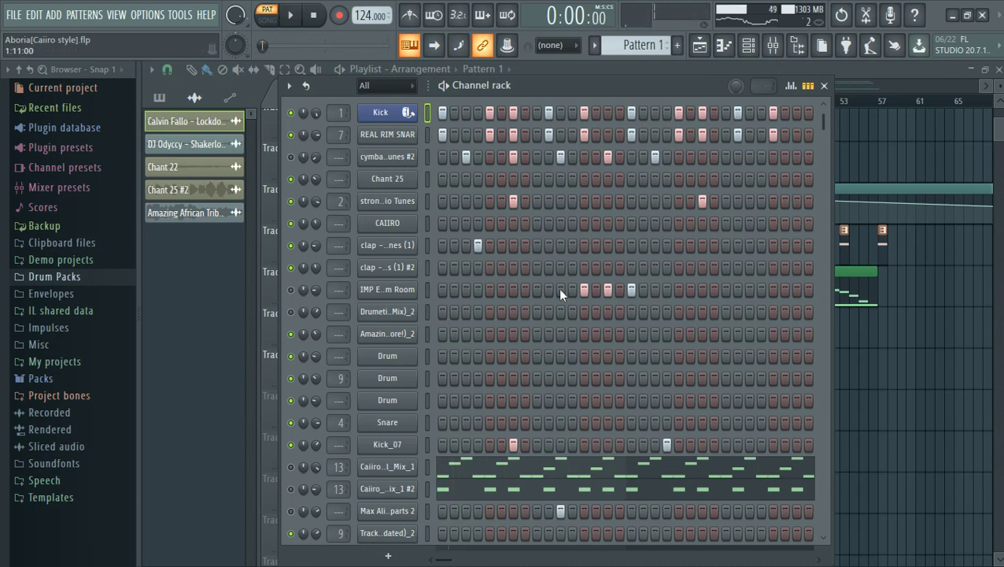
drag(558, 288, 649, 289)
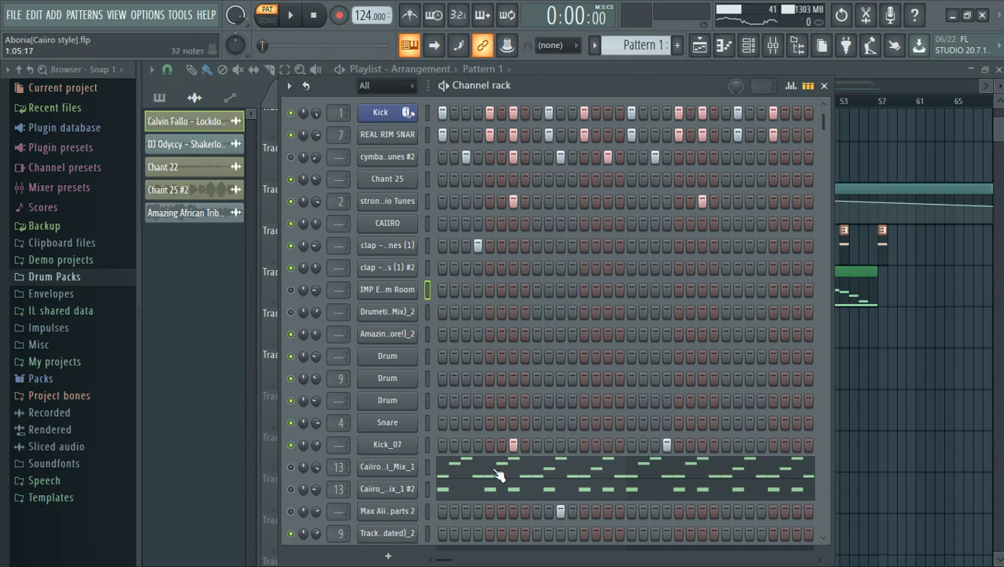
click(563, 517)
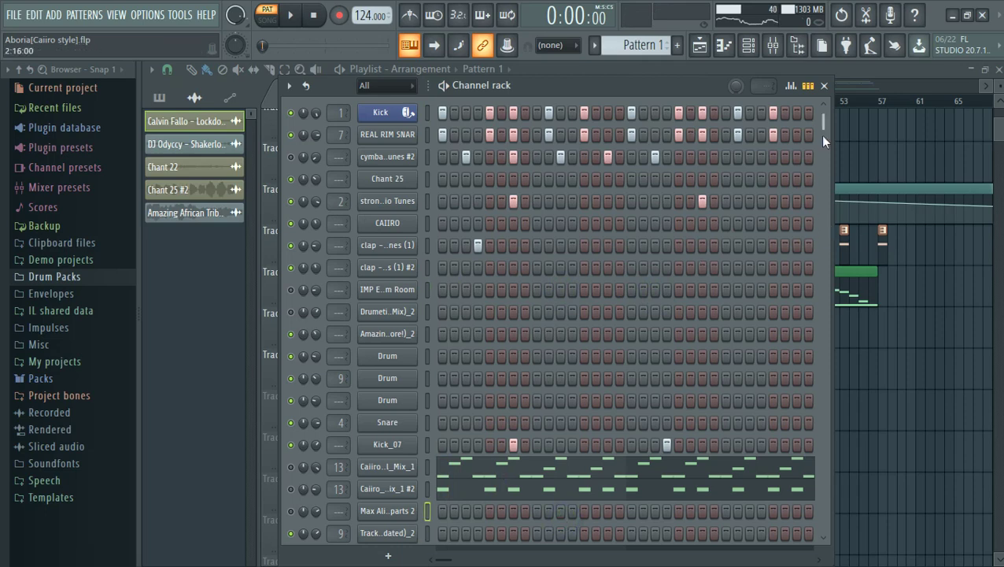
Step: Play Pattern 1 to check the Caiiro Mix and loop channels, and clear the step on GM Loops 001
drag(822, 126, 821, 235)
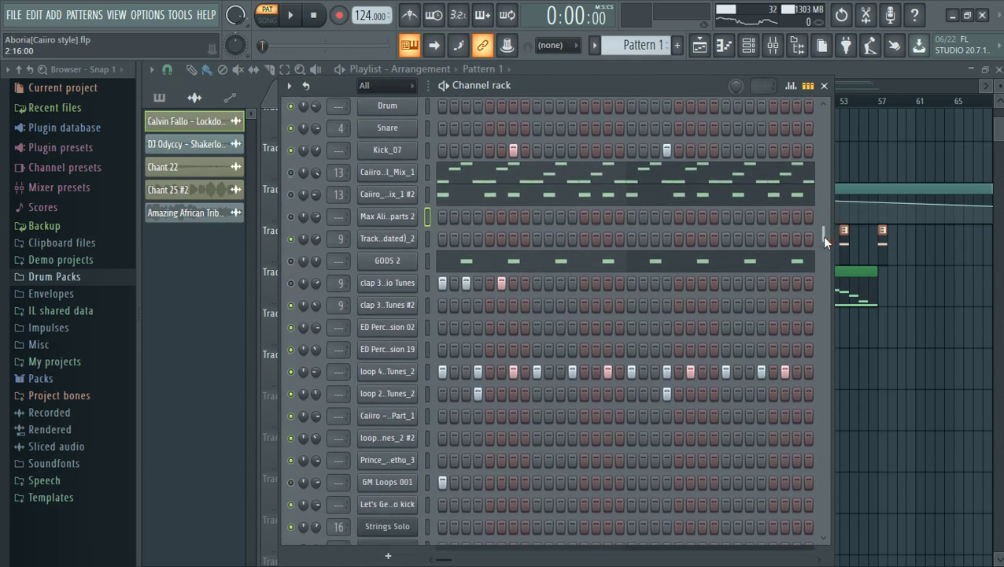
key(space)
key(space)
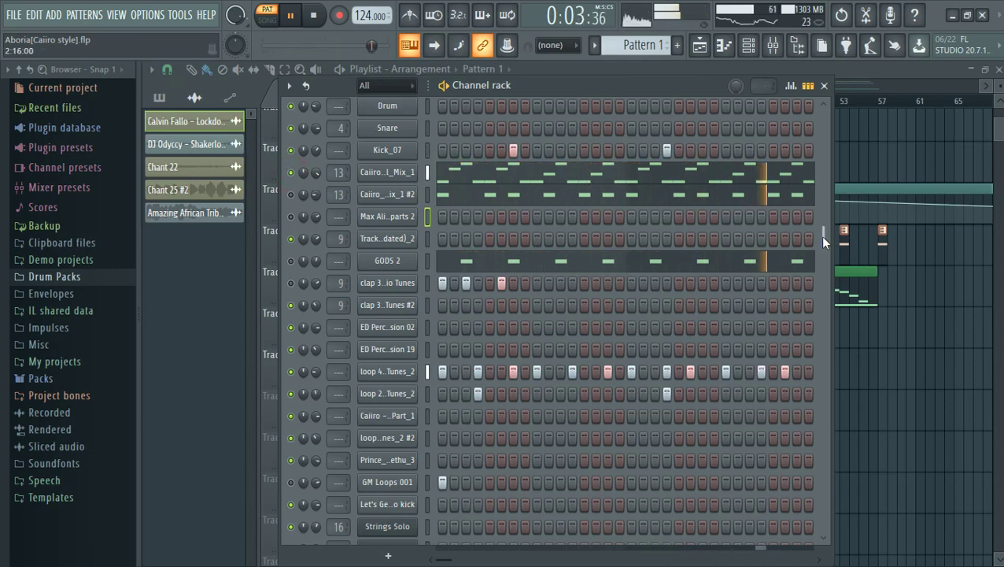
mouse_move(820, 235)
mouse_down()
mouse_move(809, 61)
mouse_move(821, 232)
mouse_up()
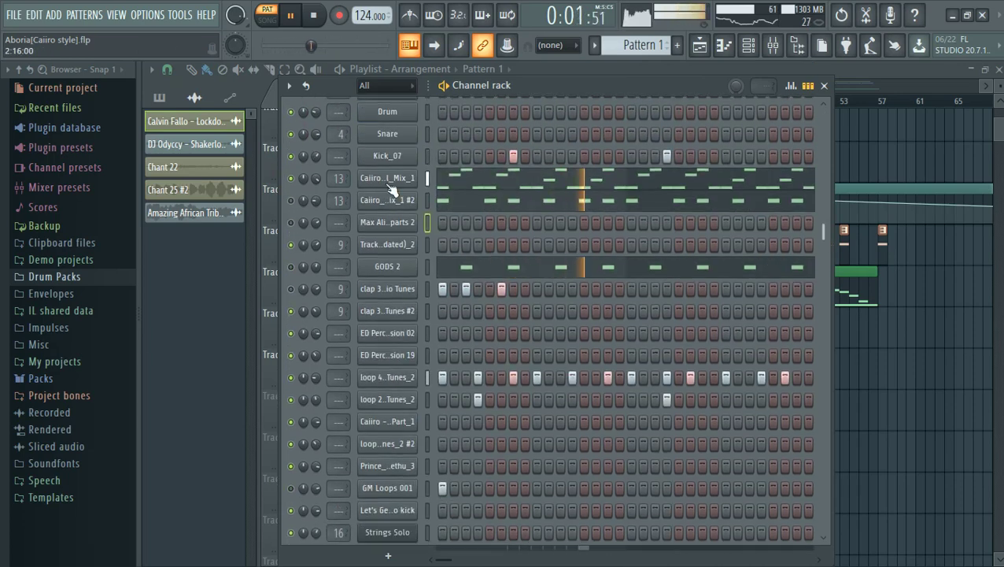
key(space)
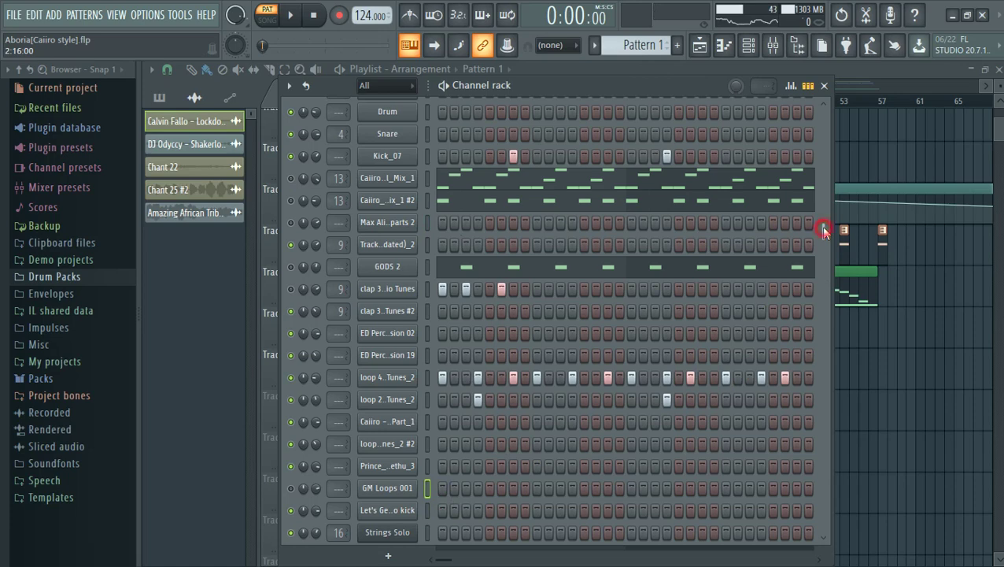
Step: Delete the Damn Cold - solo parts 5 channel from the channel rack
drag(821, 244, 823, 494)
right_click(385, 172)
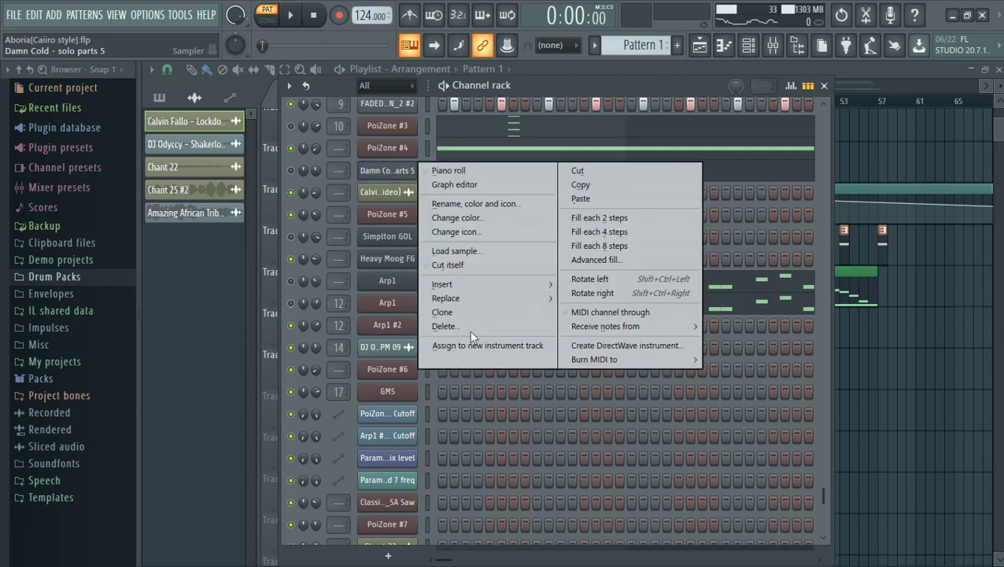
click(445, 326)
click(575, 340)
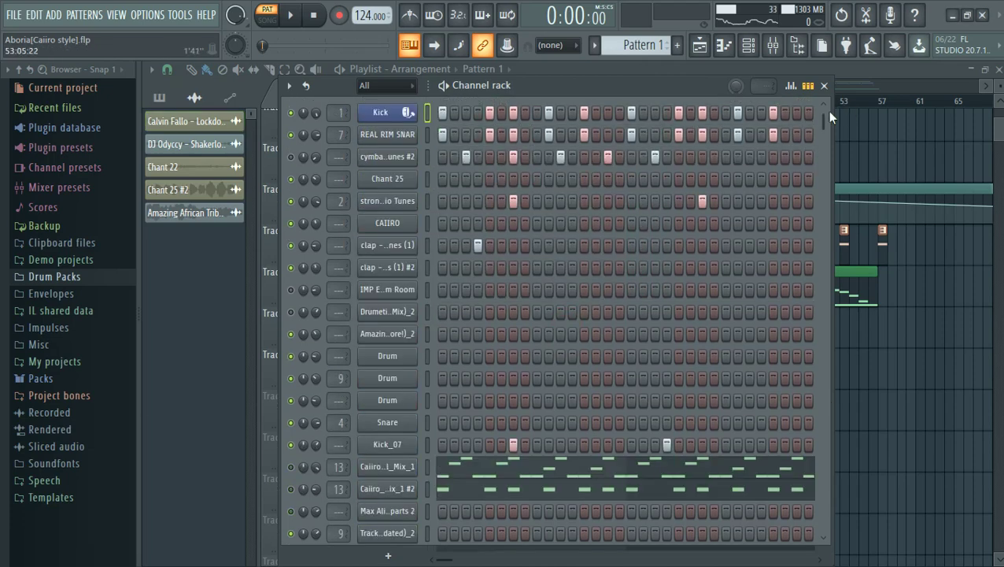
Step: Open PoiZone #3 in the piano roll, remove its notes and return to the channel rack
scroll(803, 543, down, 5)
scroll(802, 549, down, 5)
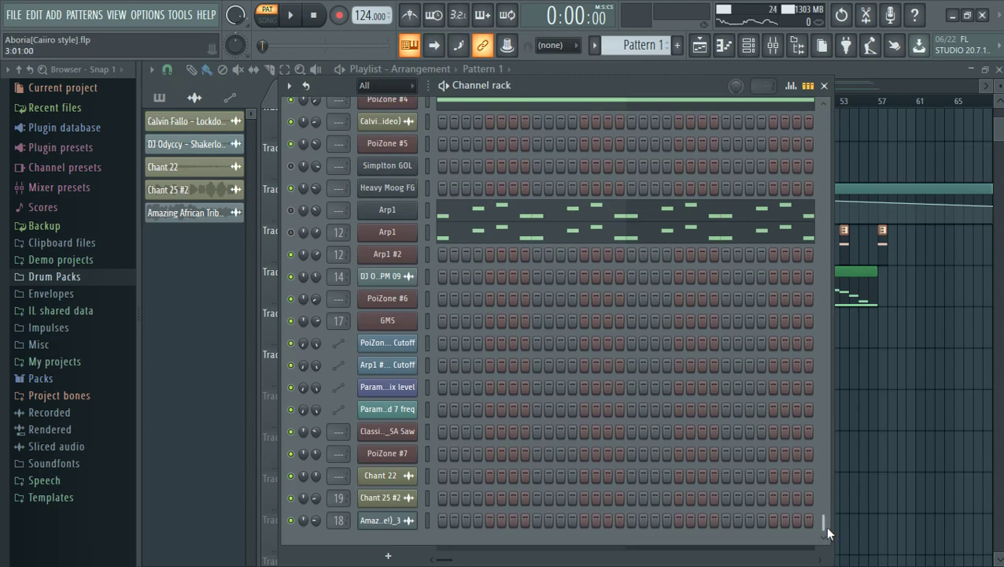
drag(827, 527, 822, 496)
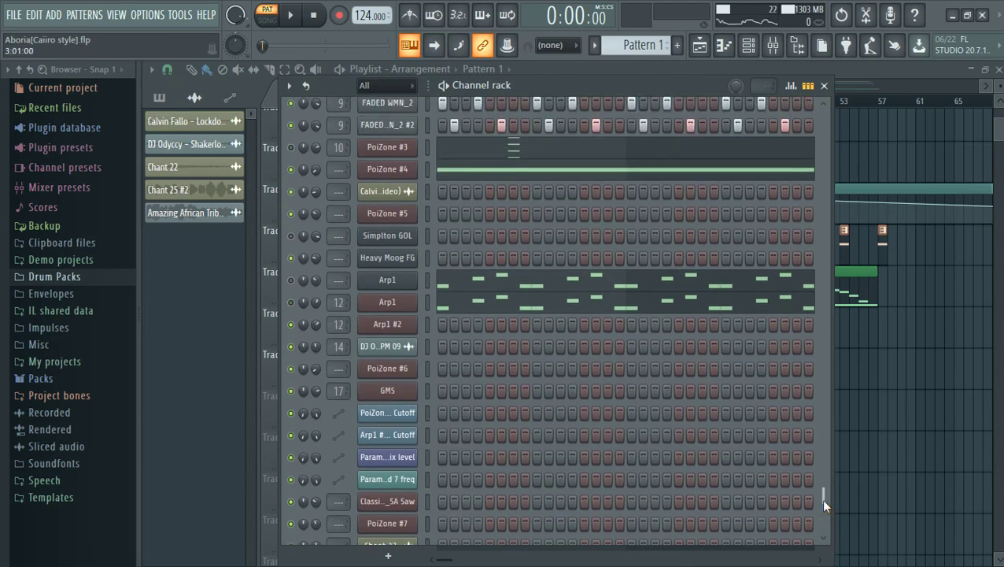
click(454, 151)
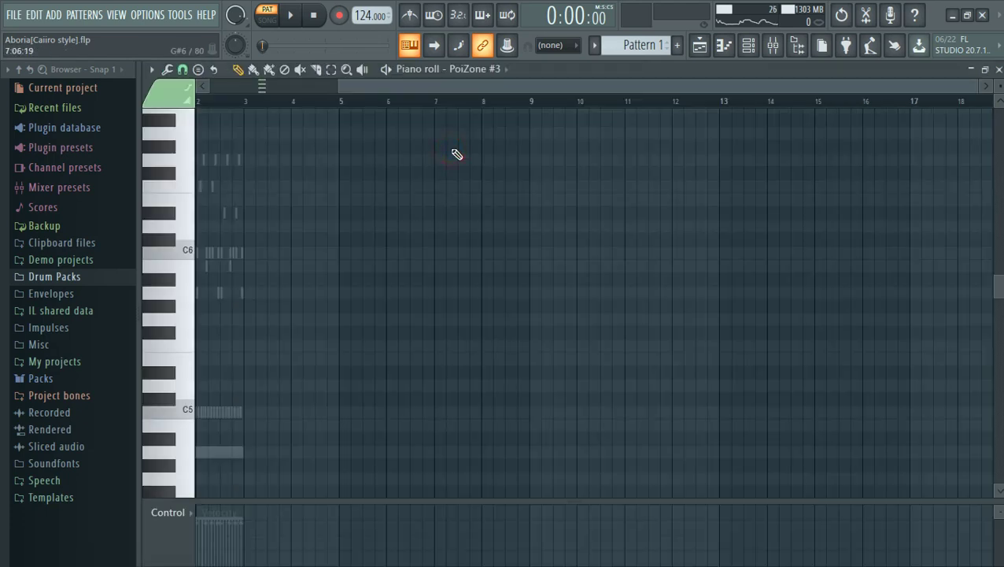
click(998, 70)
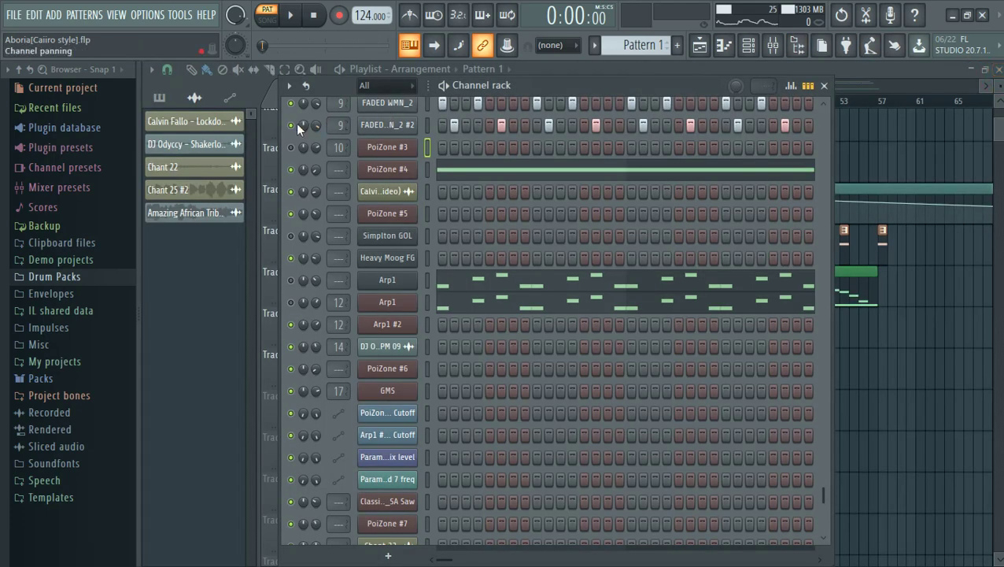
Step: Solo the FADED..N_2 #2 channel, play it and unmute FADED WMN_2 alongside it
right_click(291, 125)
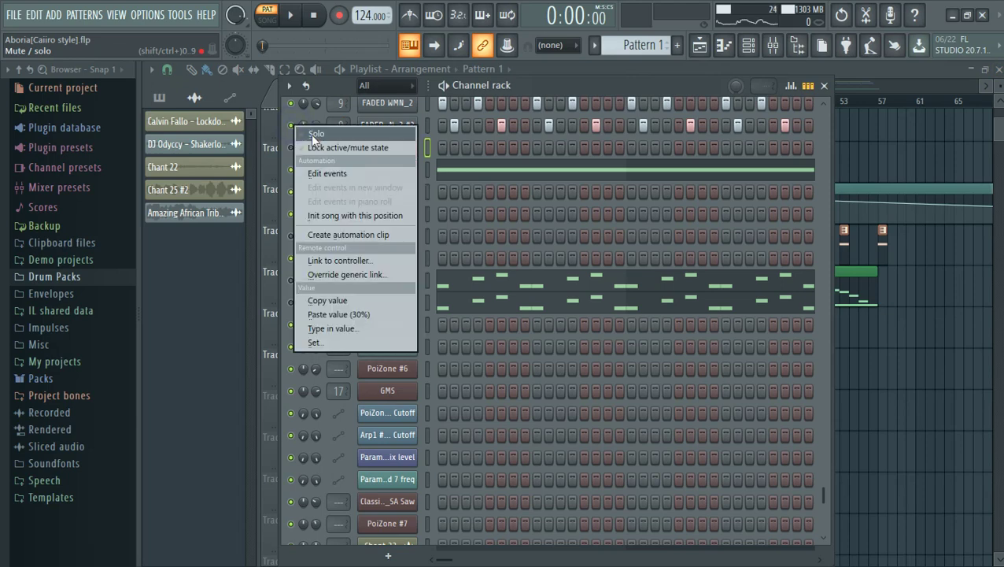
click(314, 135)
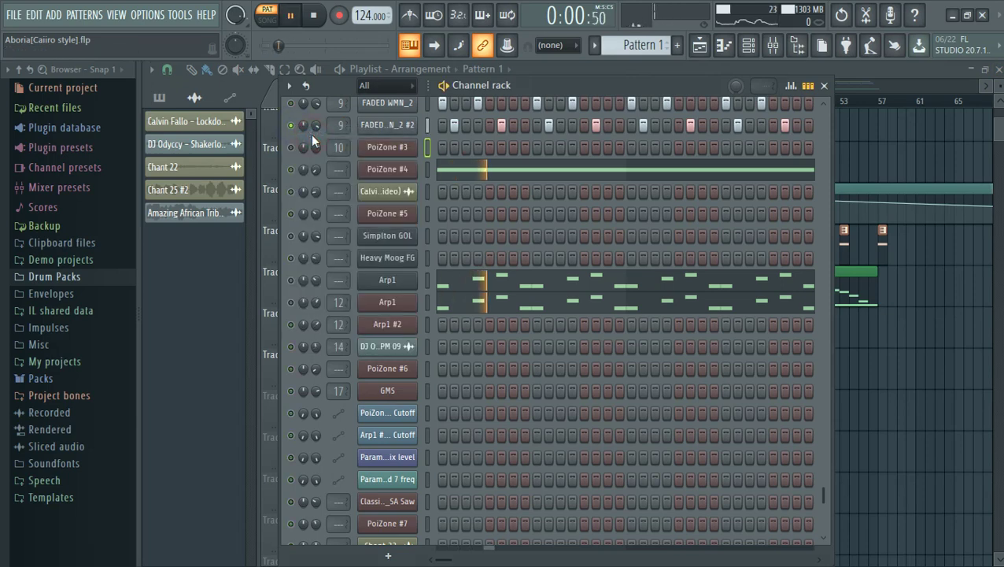
click(290, 106)
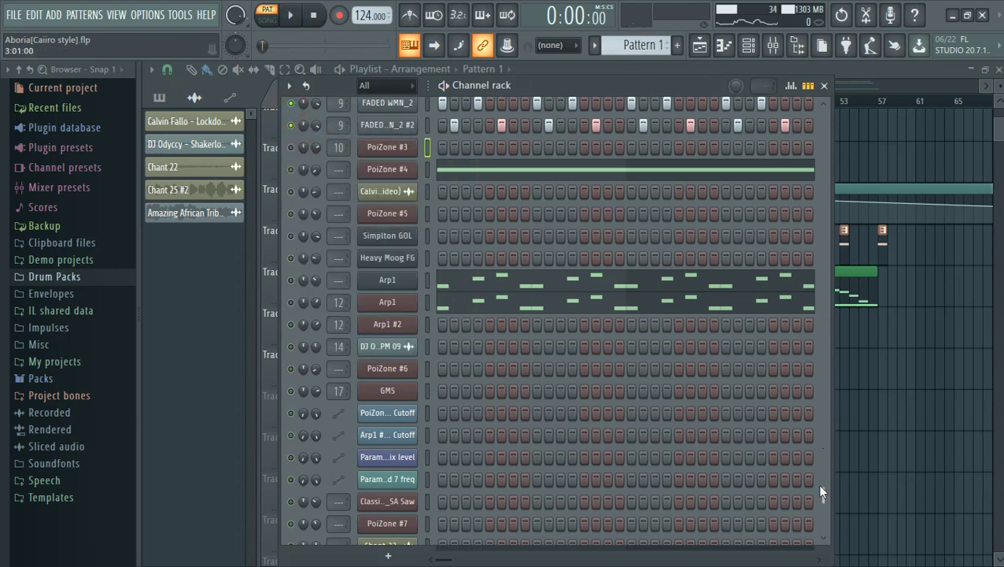
Step: Unmute the three ED Snares 02 channels and play them together with the FADED percussion
drag(820, 492, 818, 392)
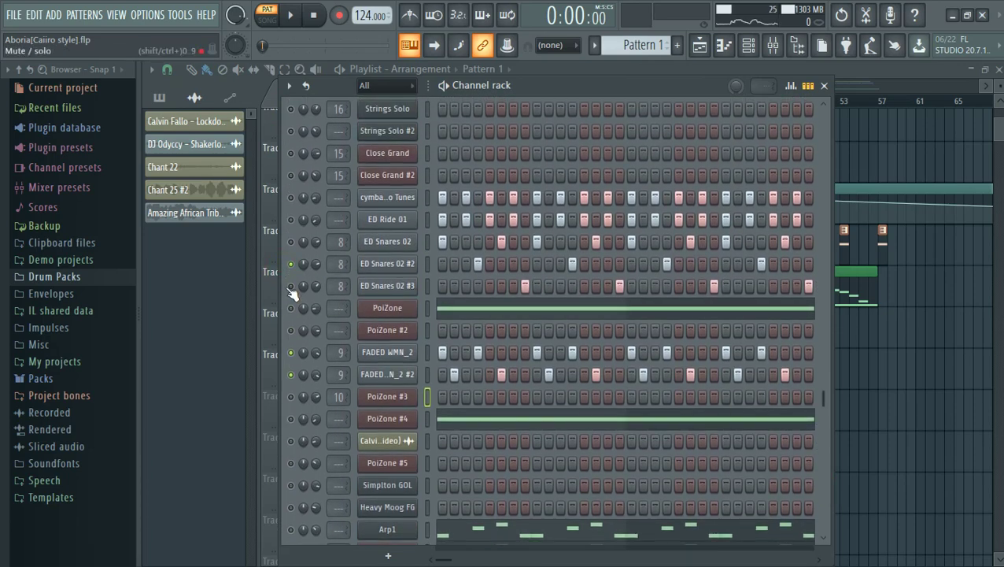
click(293, 242)
key(space)
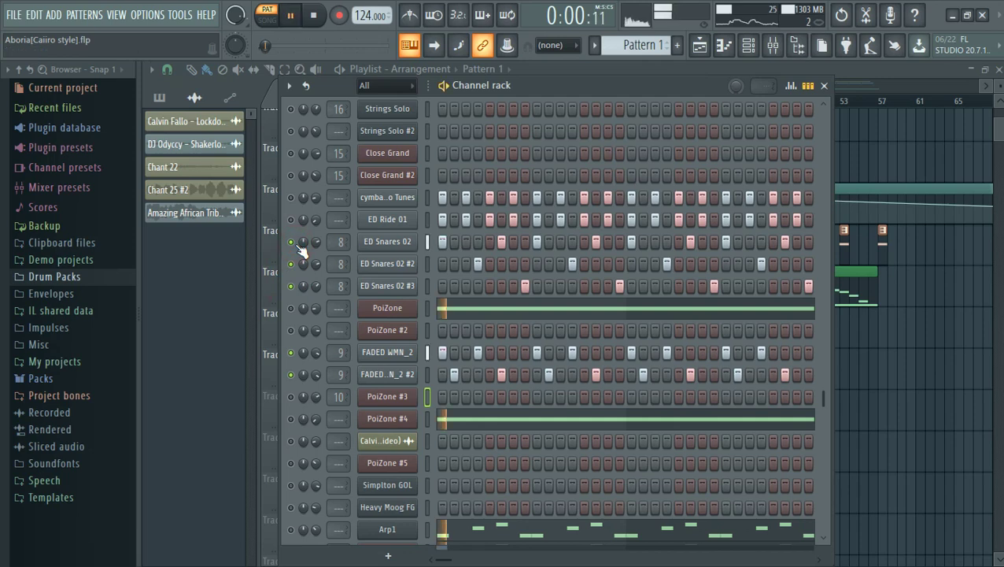
key(space)
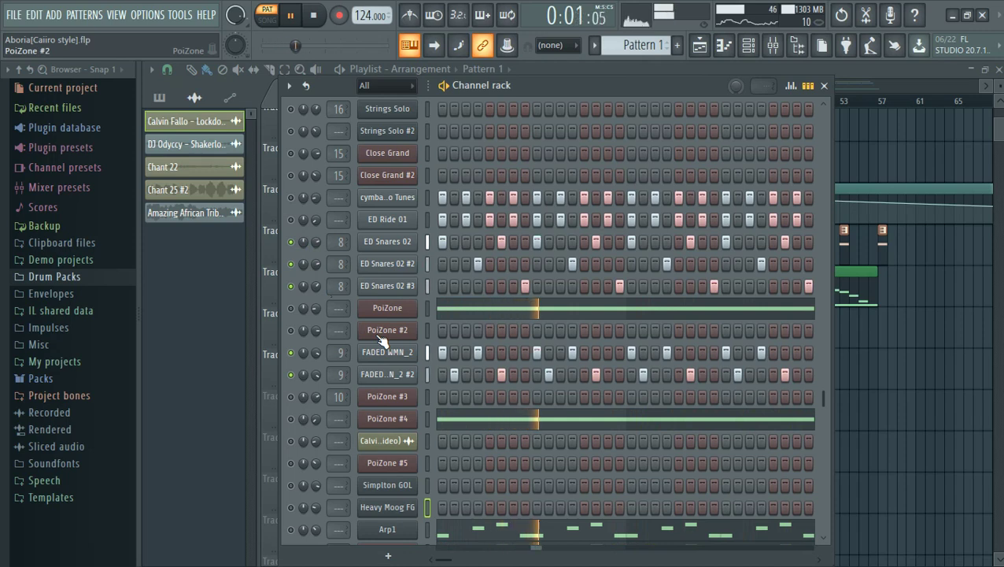
Step: Unmute ED Ride 01 in the playing drum layers and briefly audition the cymba..o Tunes channel before muting it again
click(426, 381)
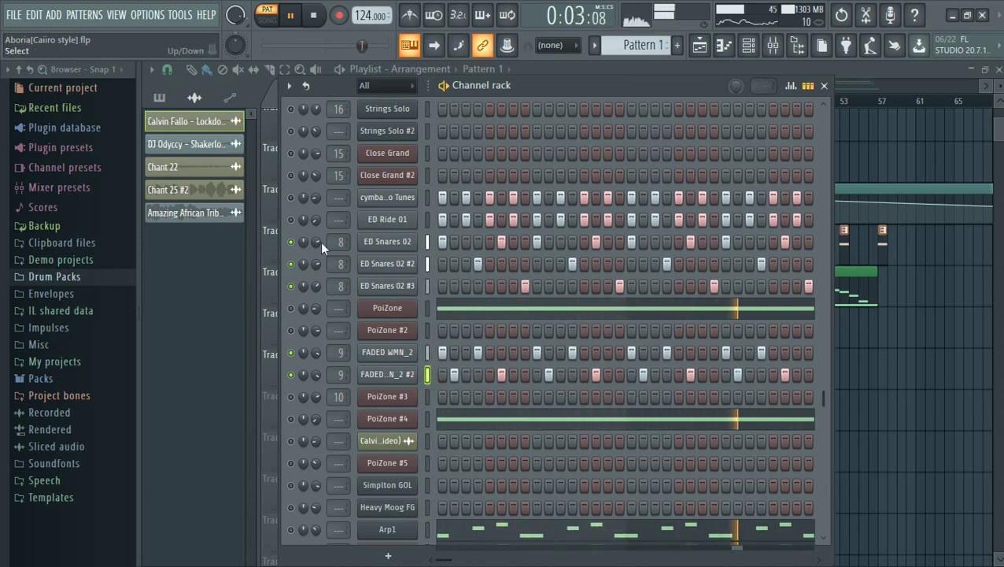
click(291, 219)
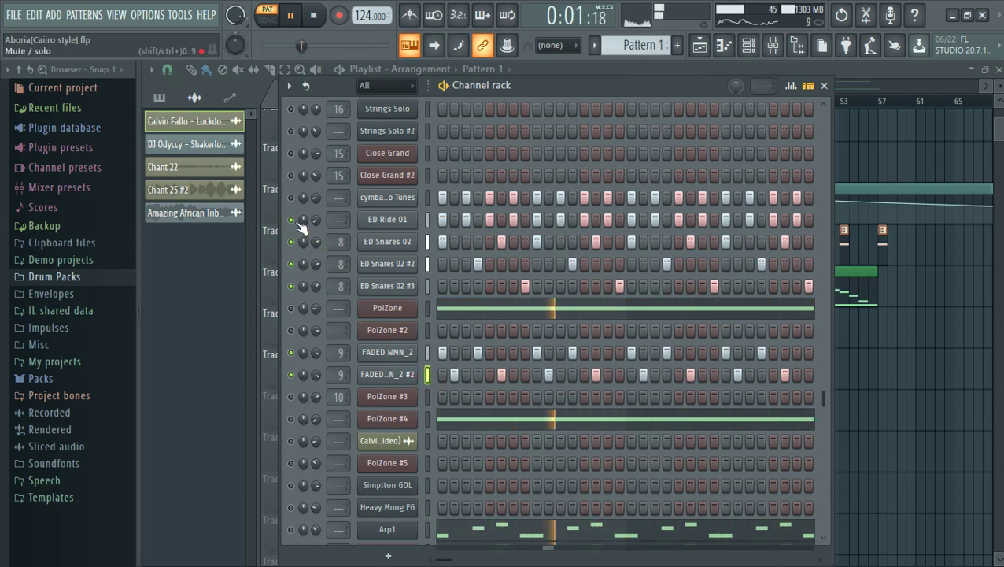
click(291, 197)
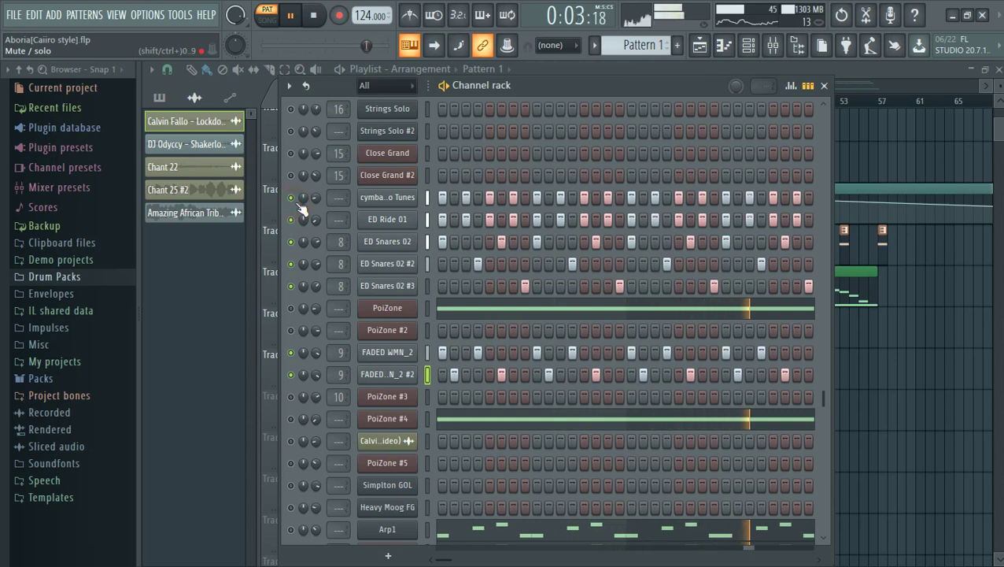
click(291, 197)
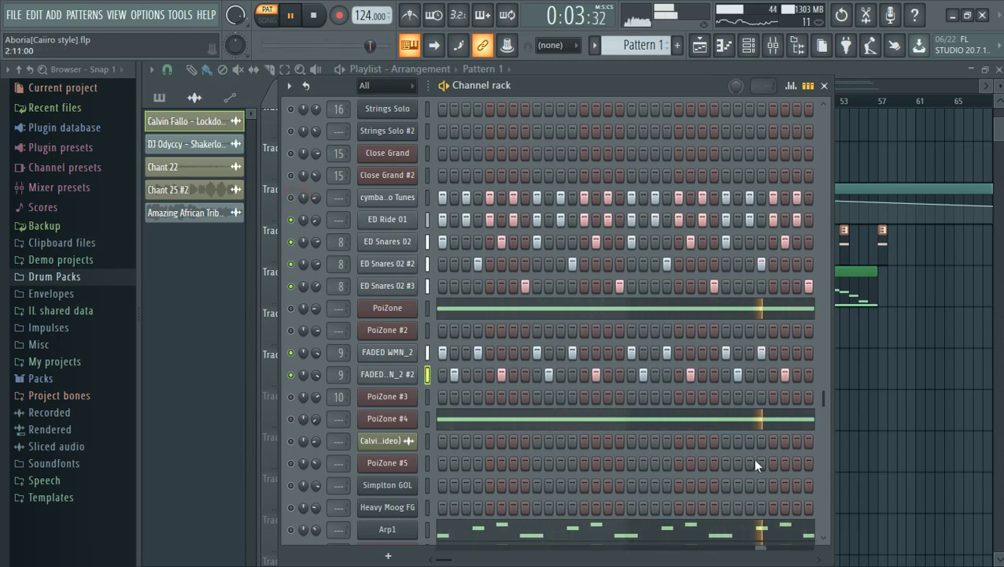
Step: Unmute the PoiZone and PoiZone #4 pad channels and inspect the PoiZone synth with its preset library
click(292, 308)
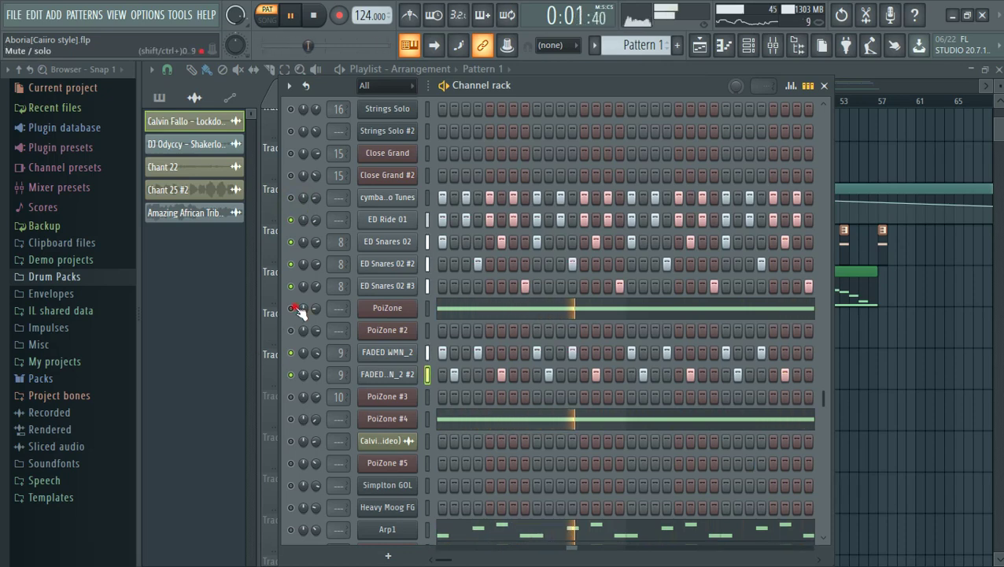
click(399, 317)
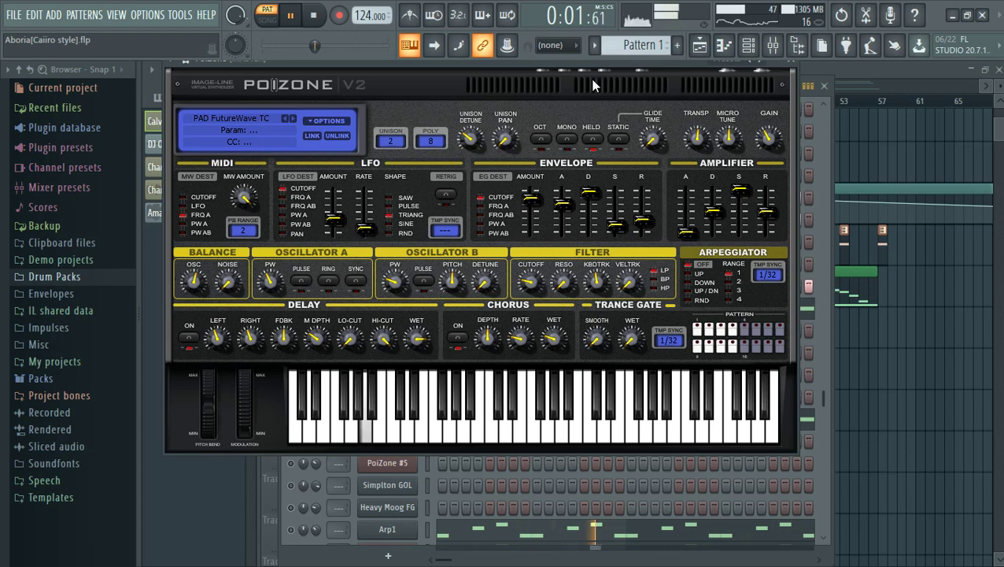
click(250, 116)
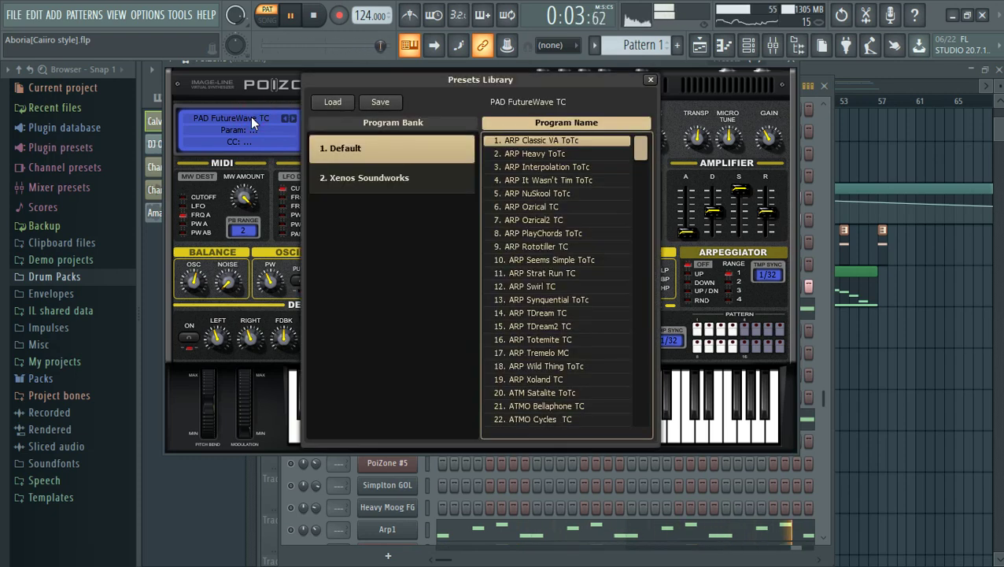
click(651, 80)
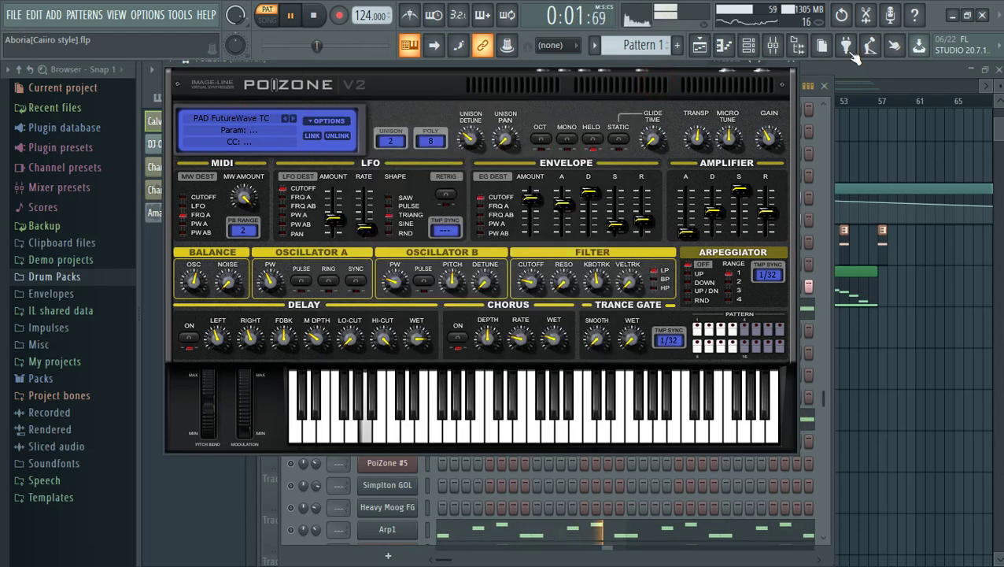
click(793, 69)
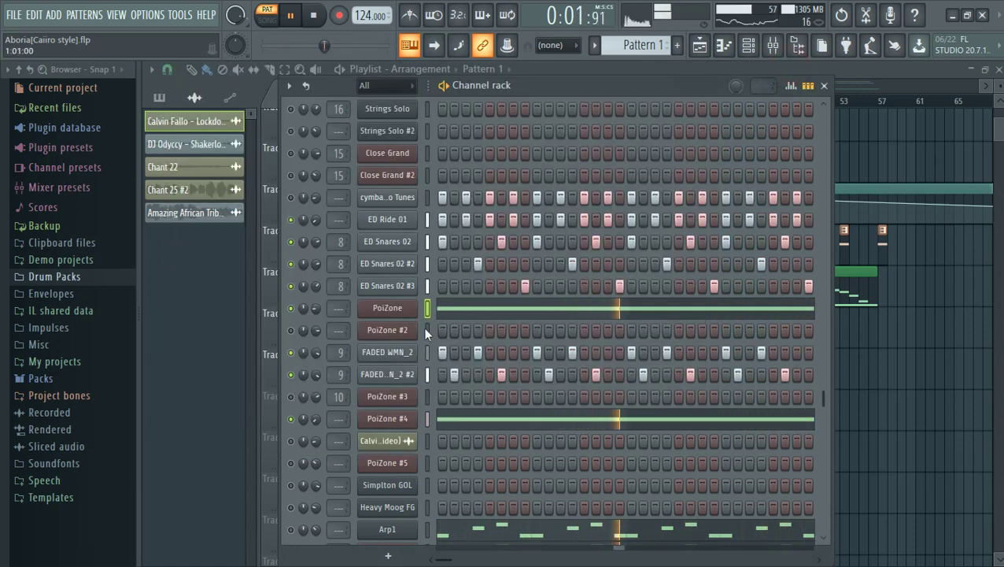
Step: Load the PAD Retrovox preset from the Xenos Soundworks bank in PoiZone #4 and return to the channel rack
click(397, 419)
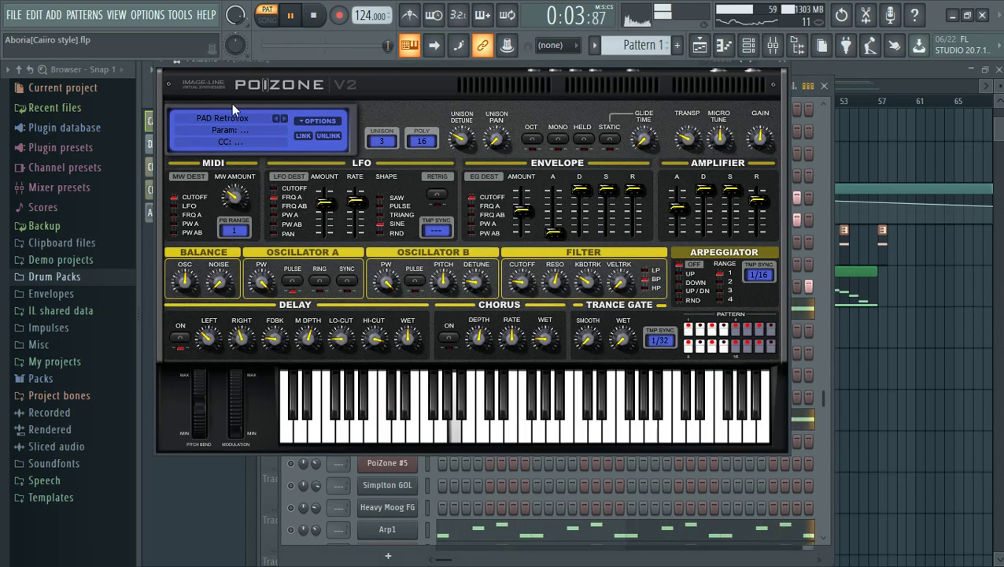
click(247, 120)
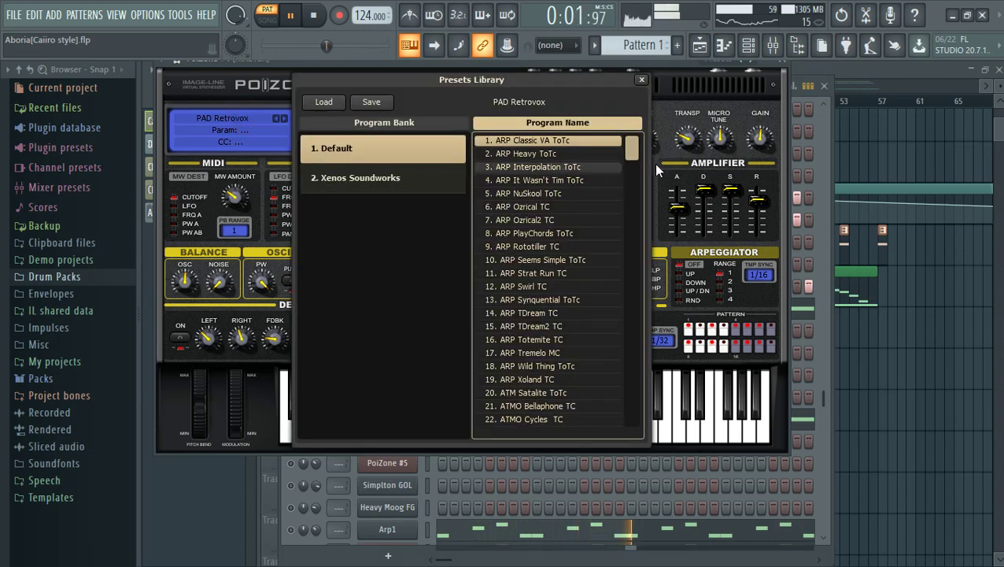
drag(631, 159, 630, 354)
click(412, 178)
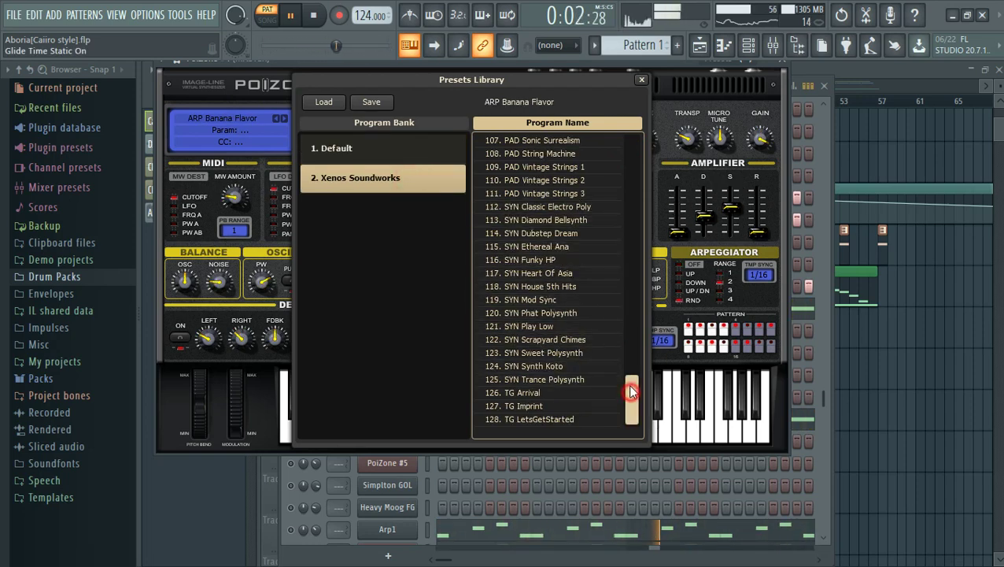
drag(632, 399, 632, 381)
scroll(598, 339, up, 3)
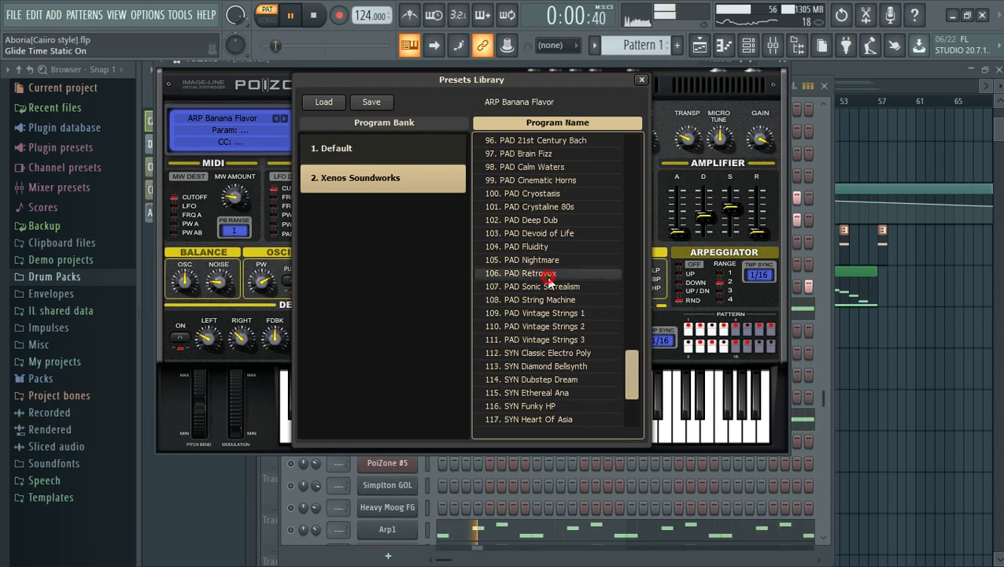
click(547, 273)
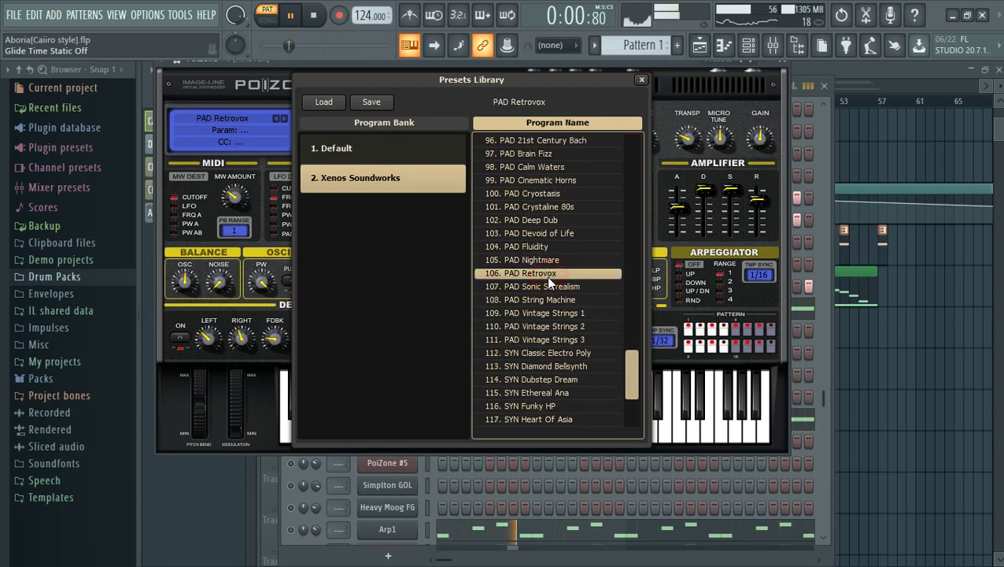
click(641, 79)
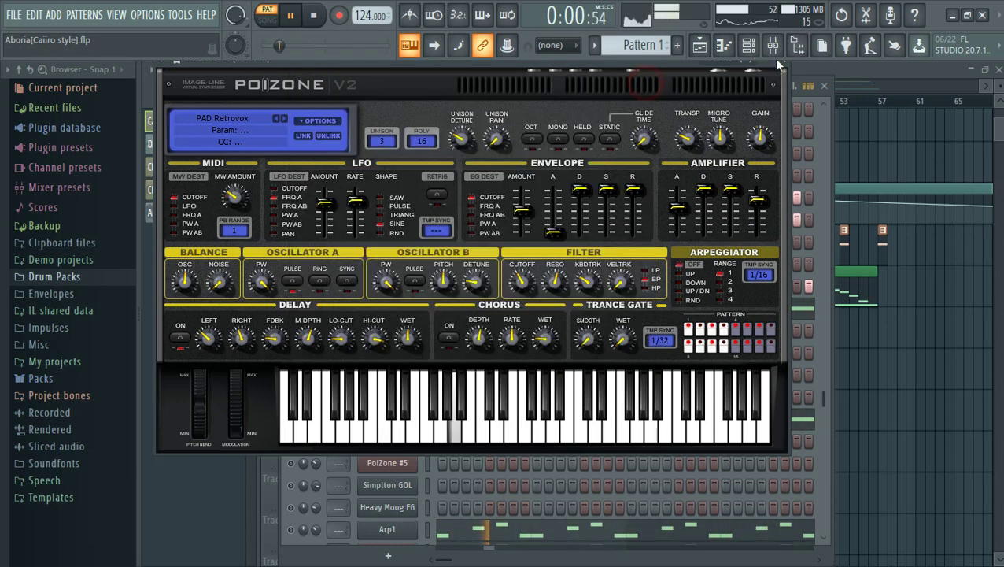
click(782, 69)
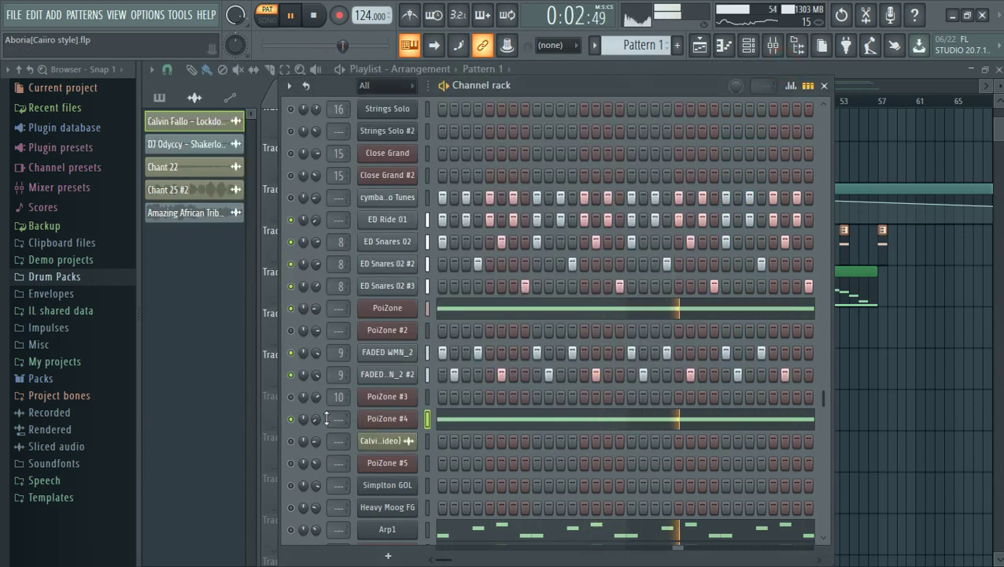
Step: Show the PoiZone #4 synth again and unmute the loop 4..Tunes_2 and loop 2..Tunes_2 channels
click(399, 419)
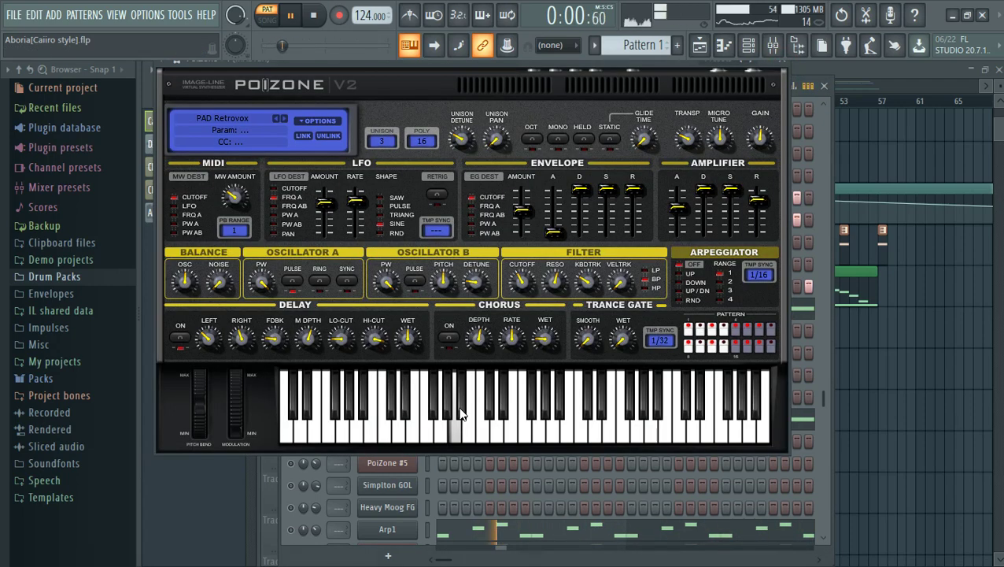
scroll(517, 289, down, 10)
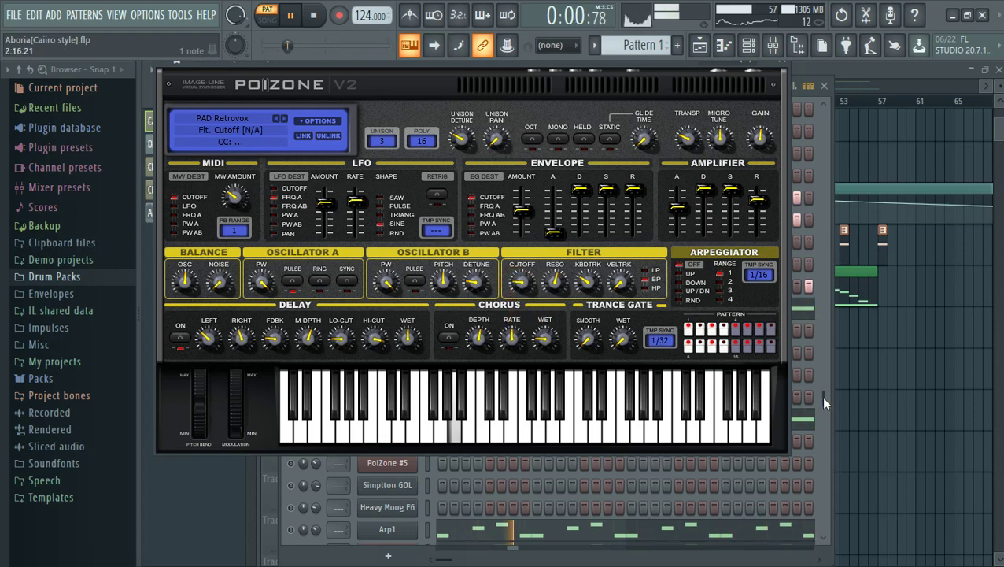
drag(820, 394, 824, 255)
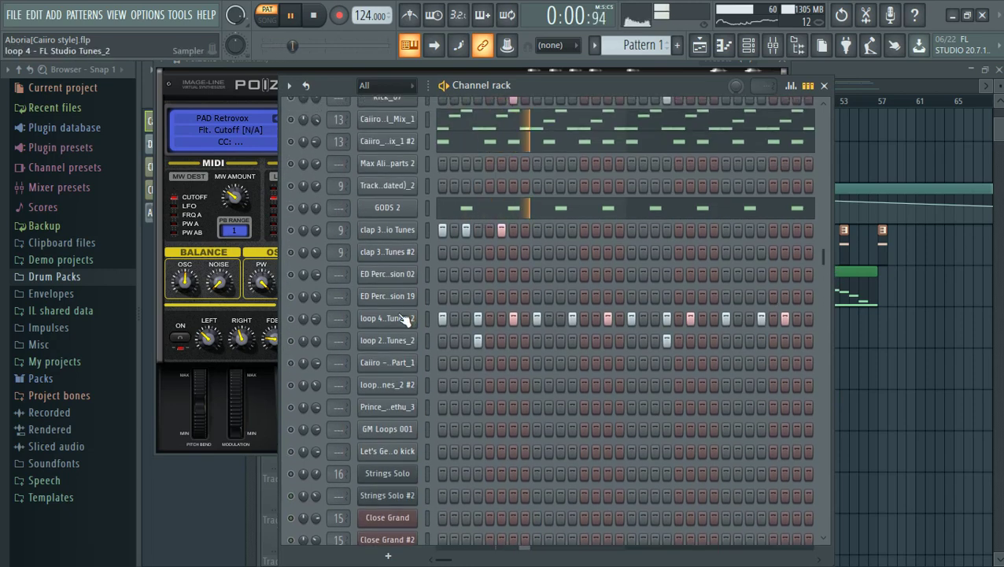
click(290, 343)
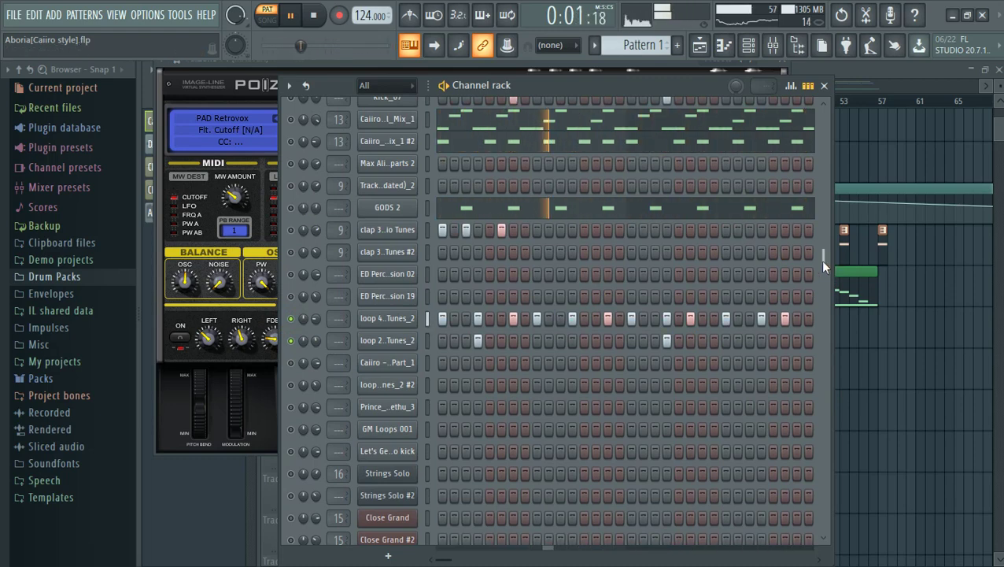
Step: Unmute the Caiiro_-_Power_Original_Mix_1 channel and check its sampler settings
drag(821, 260, 816, 155)
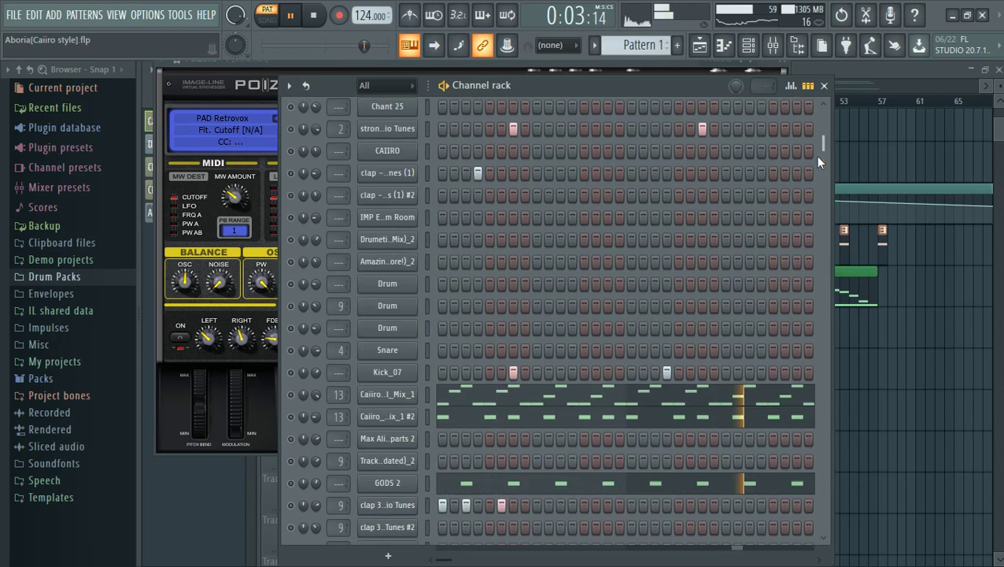
scroll(818, 162, up, 4)
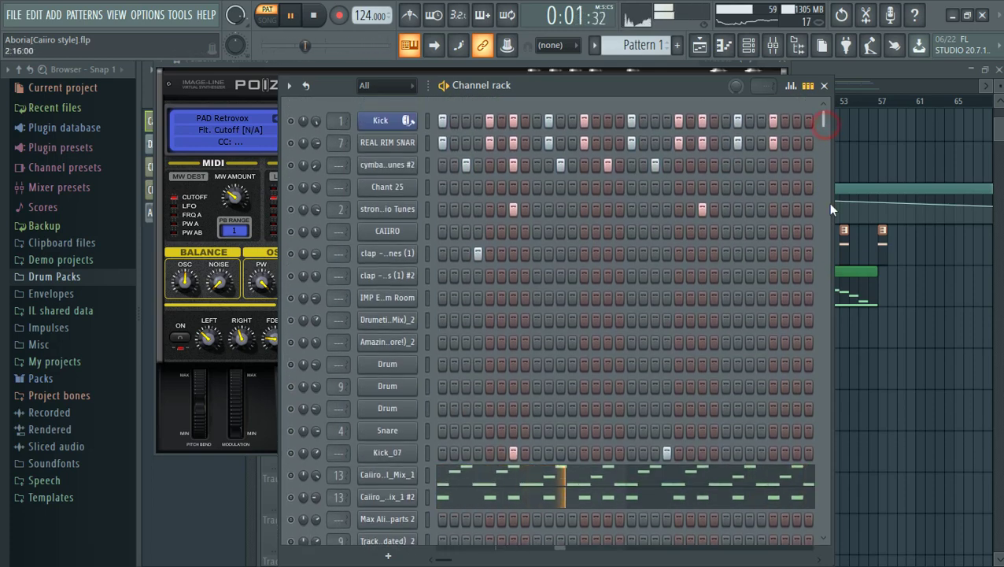
scroll(829, 214, down, 11)
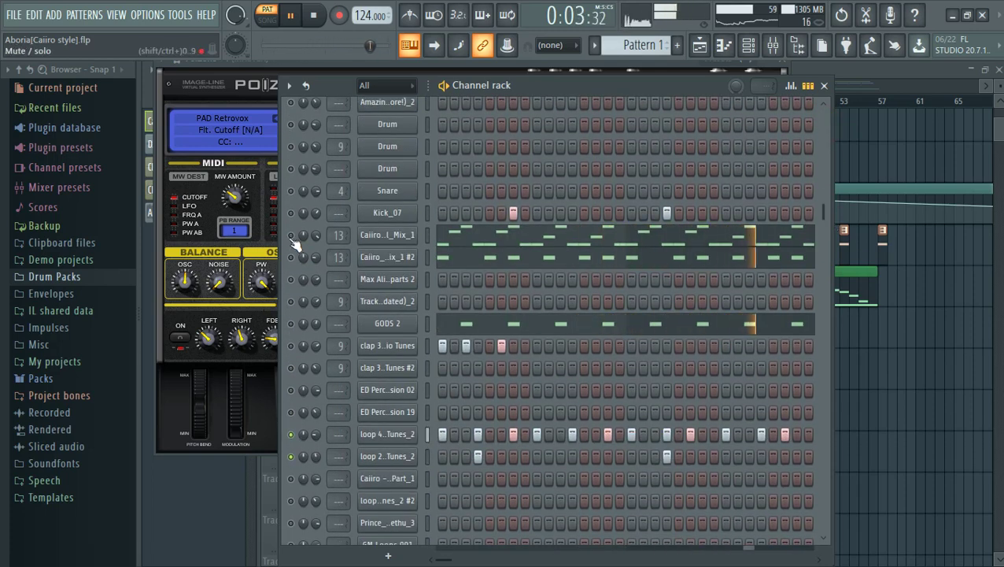
click(387, 234)
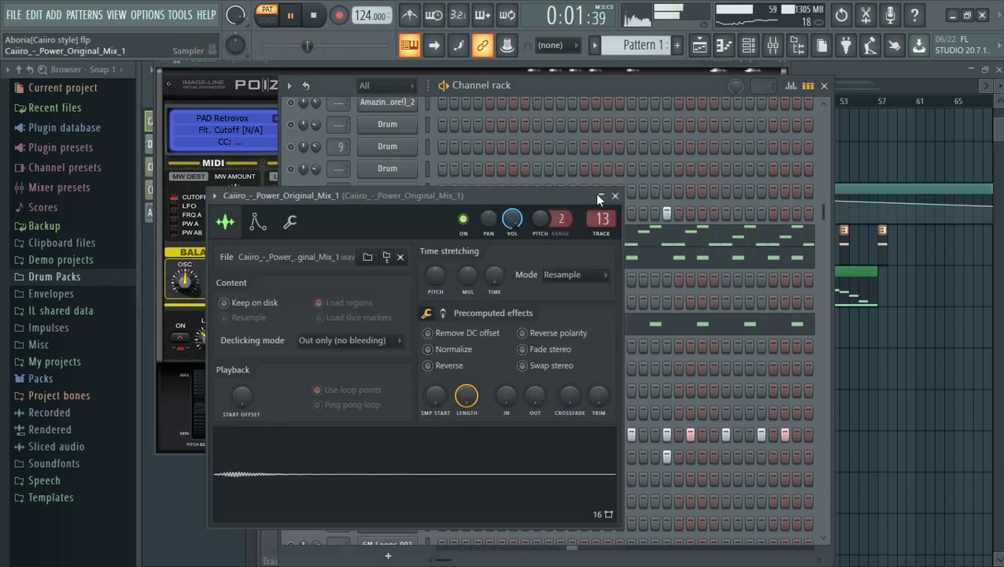
click(616, 196)
Step: Examine the Caiiro_-_Power_Original_Mix_1 notes in the piano roll while playing them from the start, and return to the channel rack
click(466, 244)
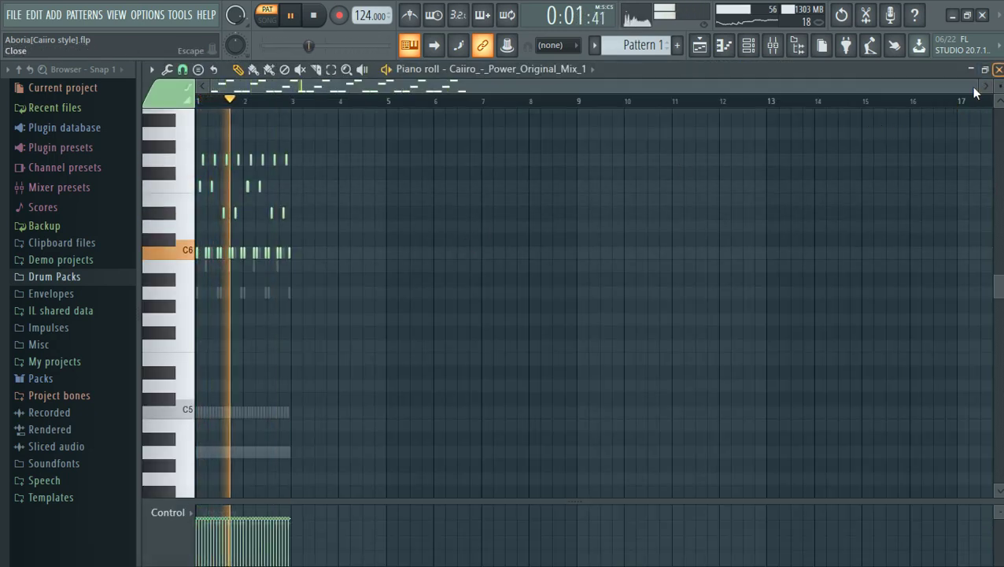
drag(976, 87, 713, 116)
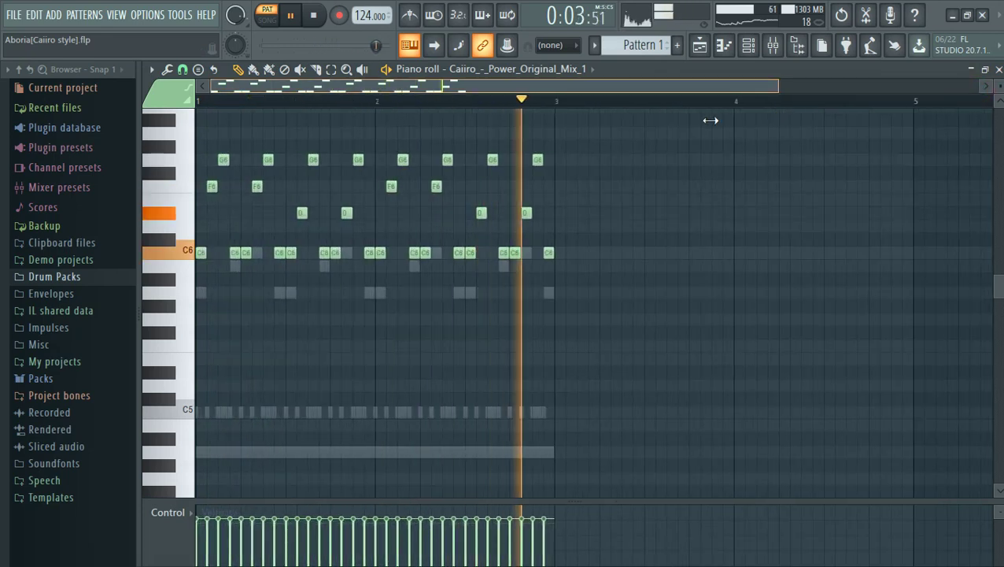
key(space)
scroll(645, 127, up, 2)
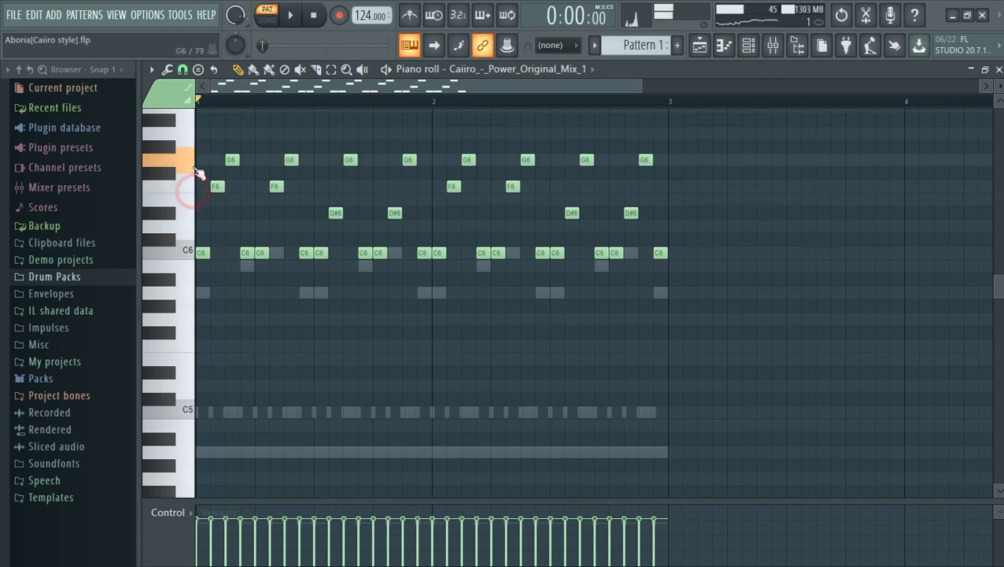
key(space)
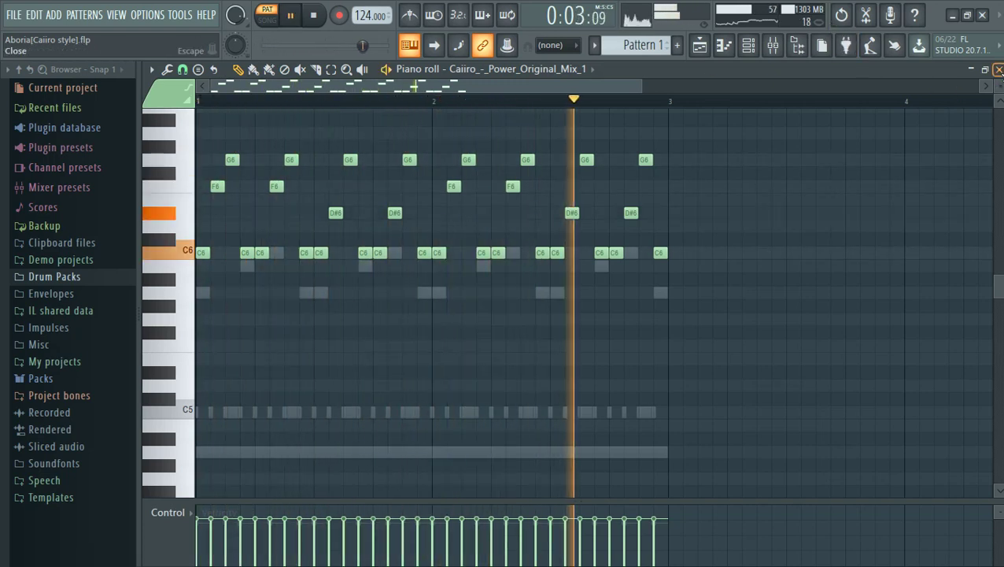
click(998, 69)
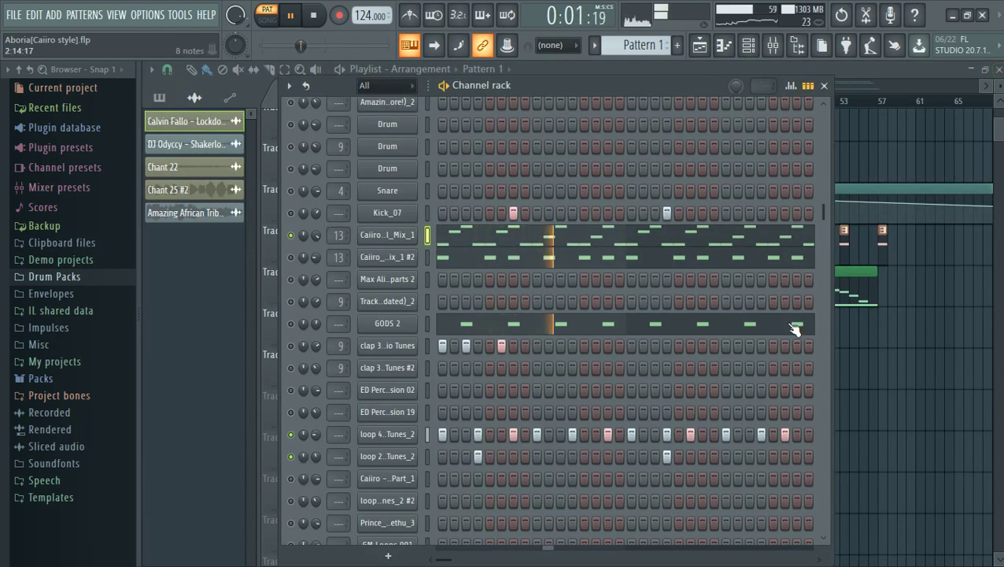
Step: Unmute Kick_07 and GODS 2 in the playing pattern and check the GODS 2 sampler settings
click(290, 213)
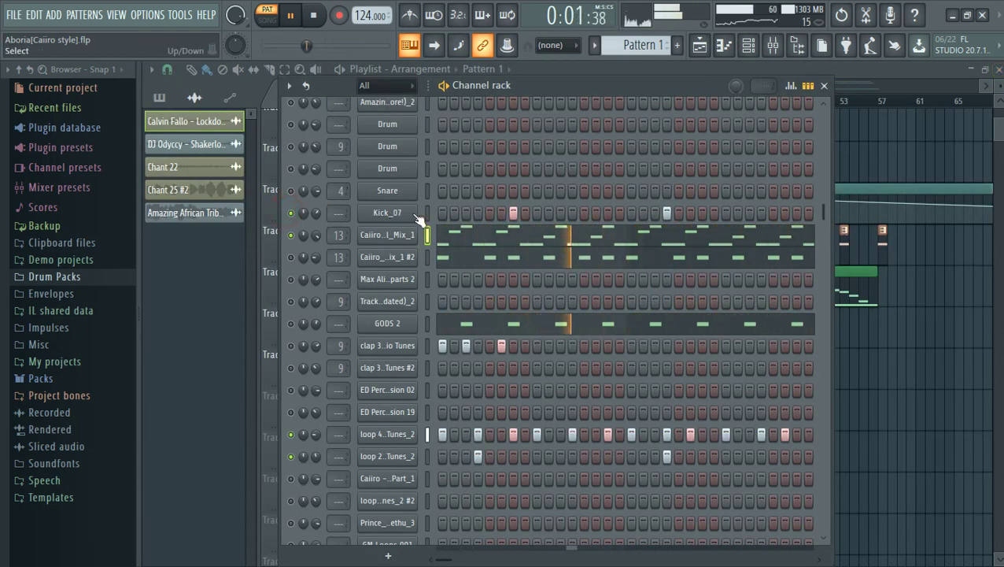
click(428, 214)
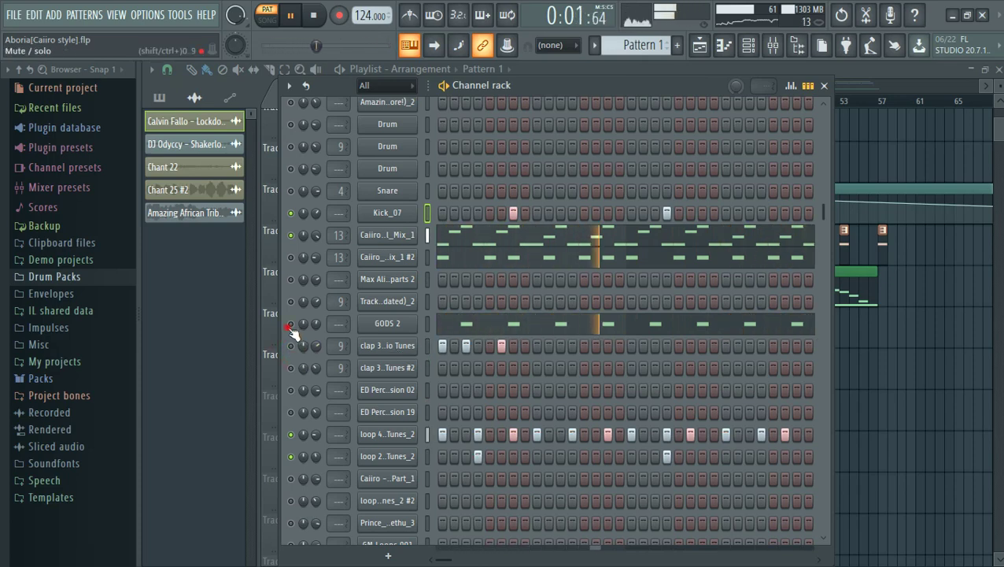
click(390, 324)
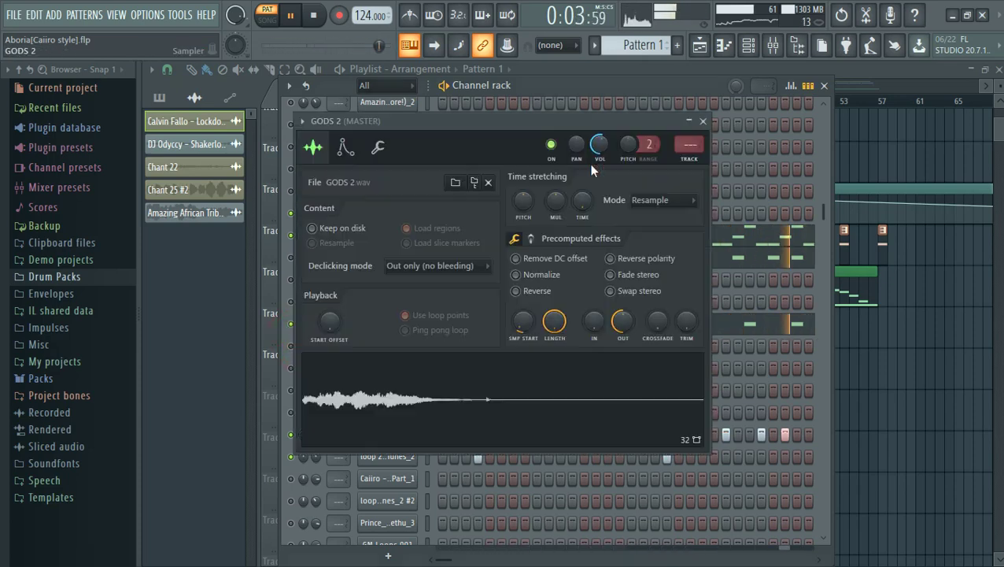
key(Escape)
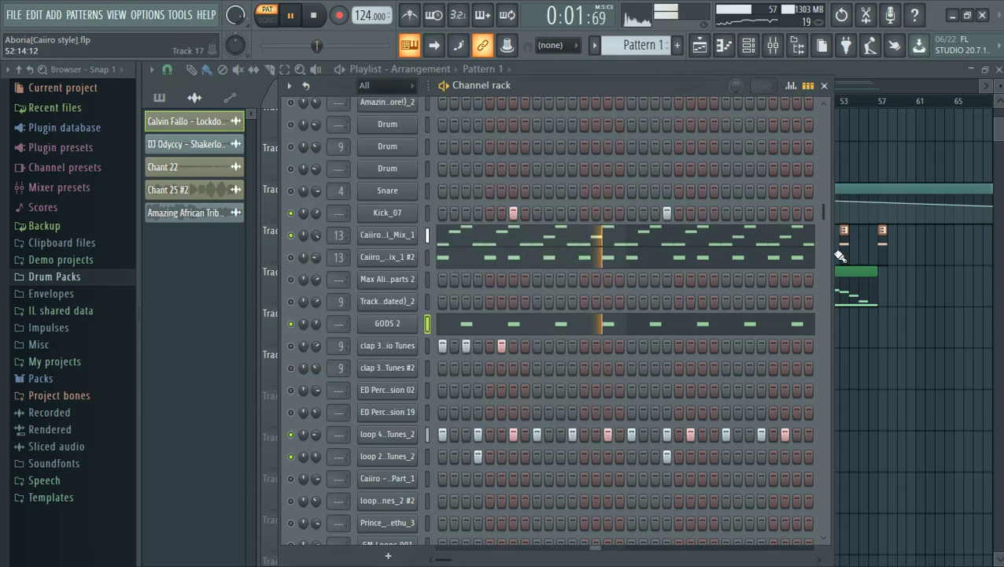
Step: Unmute the clap - FL Studio Tunes (1) channel with its volume at 27% and unmute the stron..io Tunes channel
scroll(820, 218, up, 1)
drag(817, 190, 826, 98)
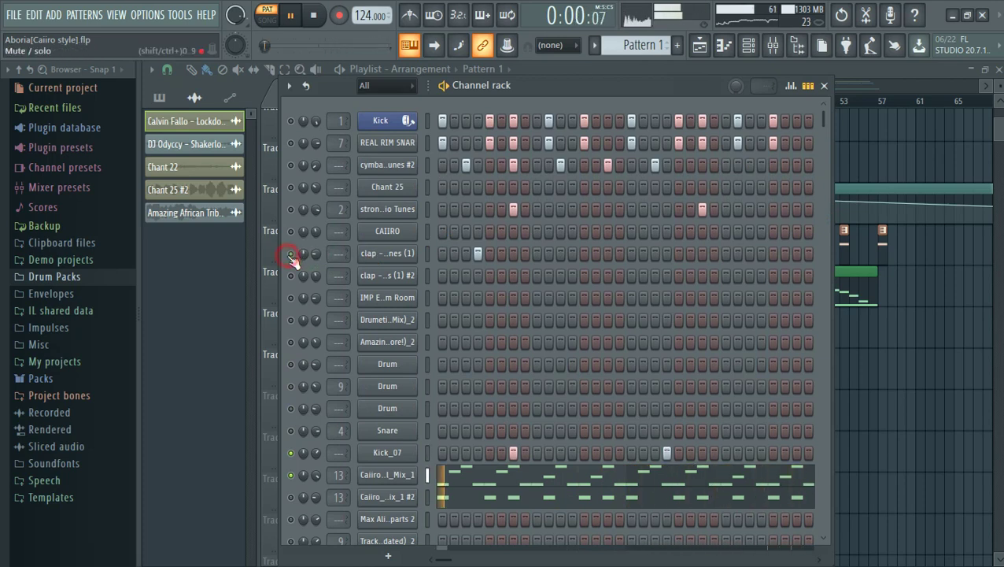
drag(313, 248, 316, 254)
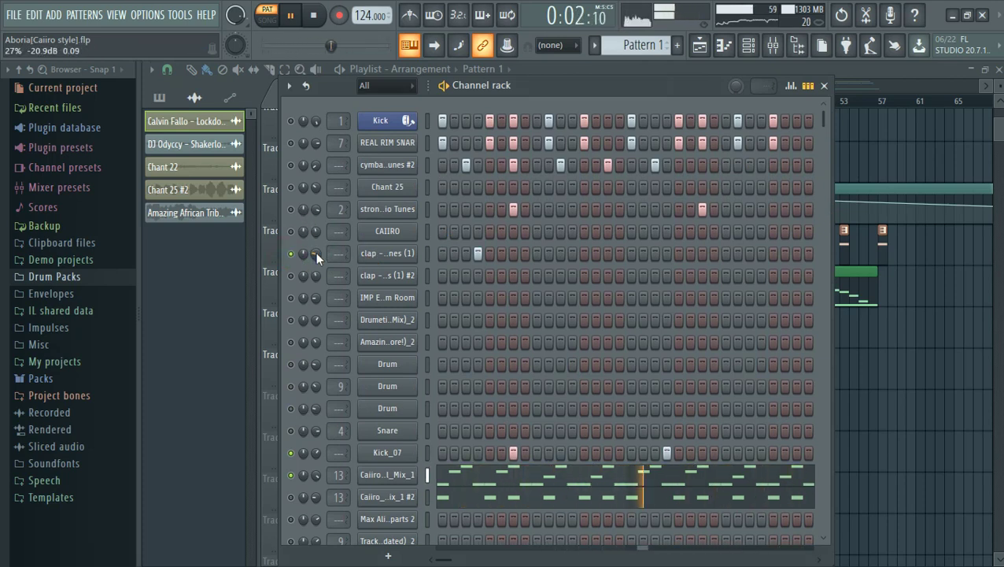
click(297, 213)
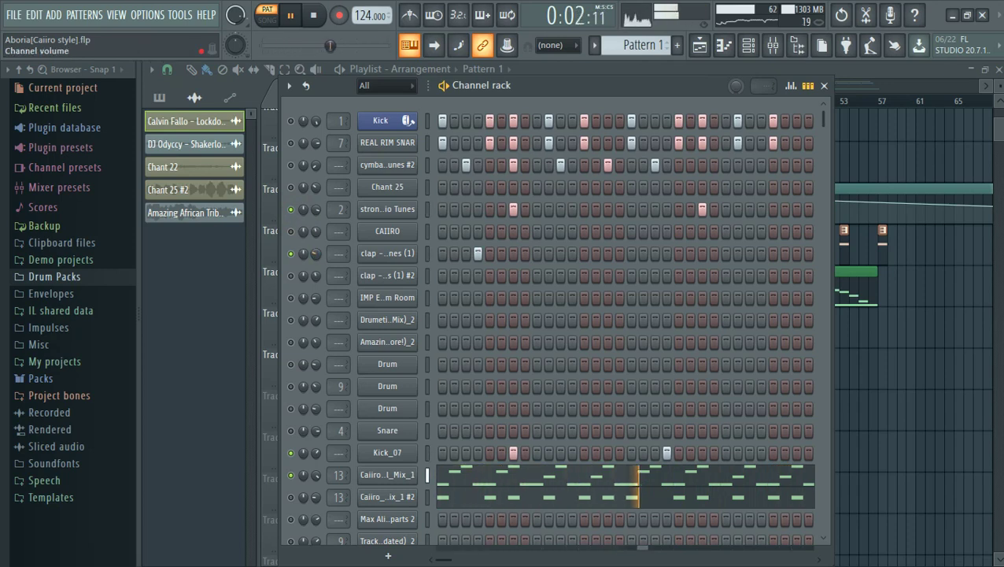
Step: Check the clap - FL Studio Tunes (1) channel settings and unmute the Kick and REAL RIM SNAR channels
click(408, 254)
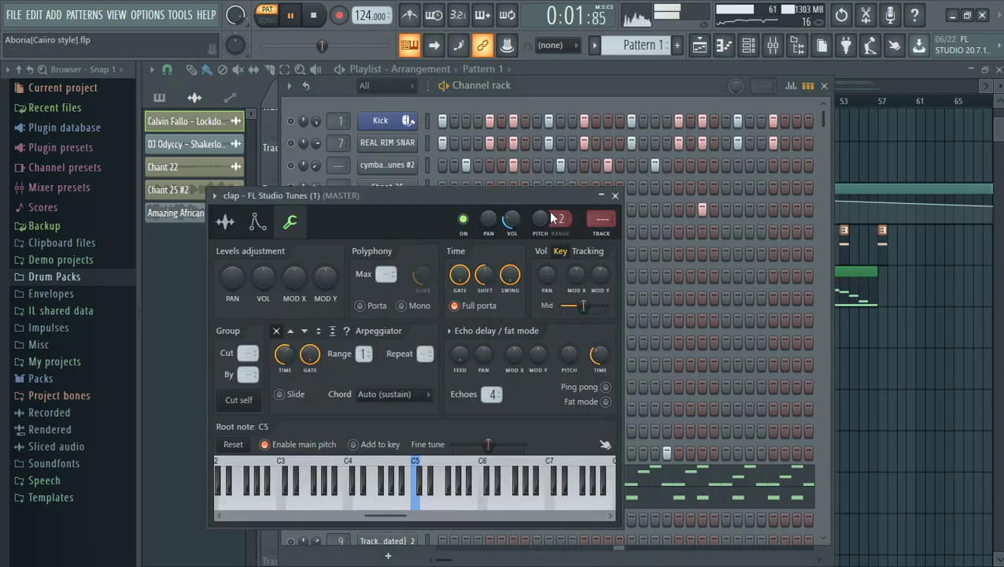
click(615, 197)
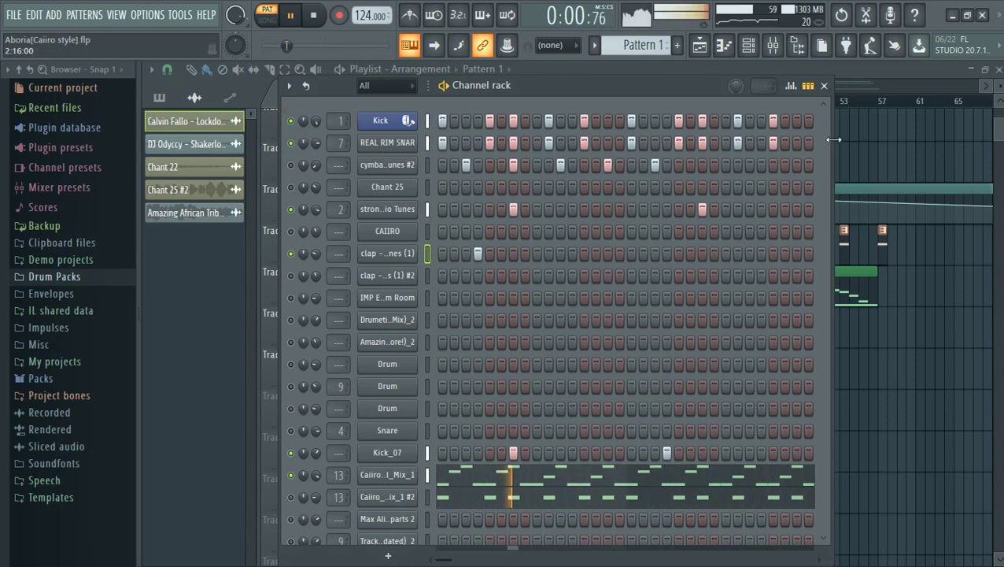
drag(825, 118, 841, 241)
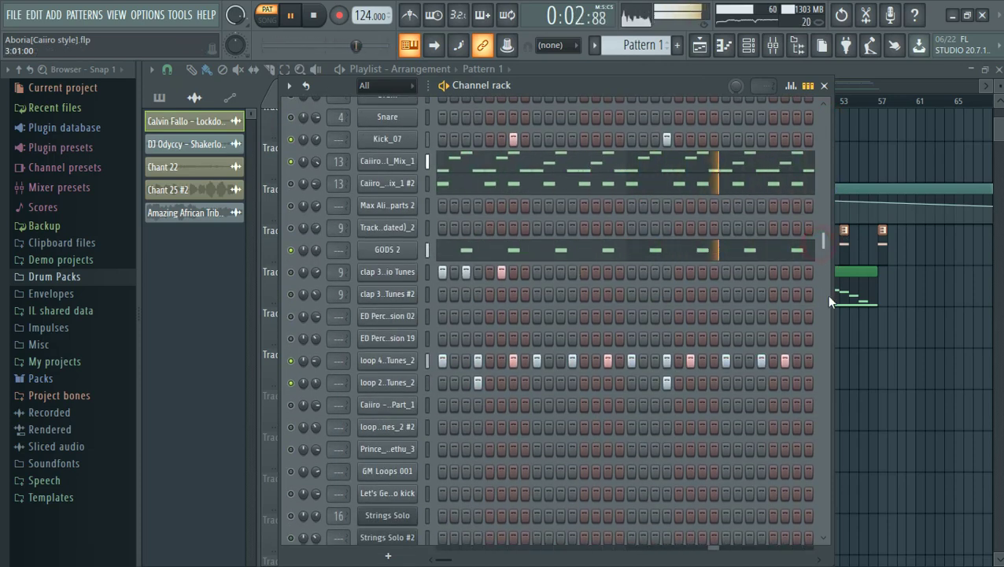
Step: Look over the remaining channels of the playing Pattern 1, down through the PoiZone and Arp1 channels and back up
drag(828, 295, 861, 475)
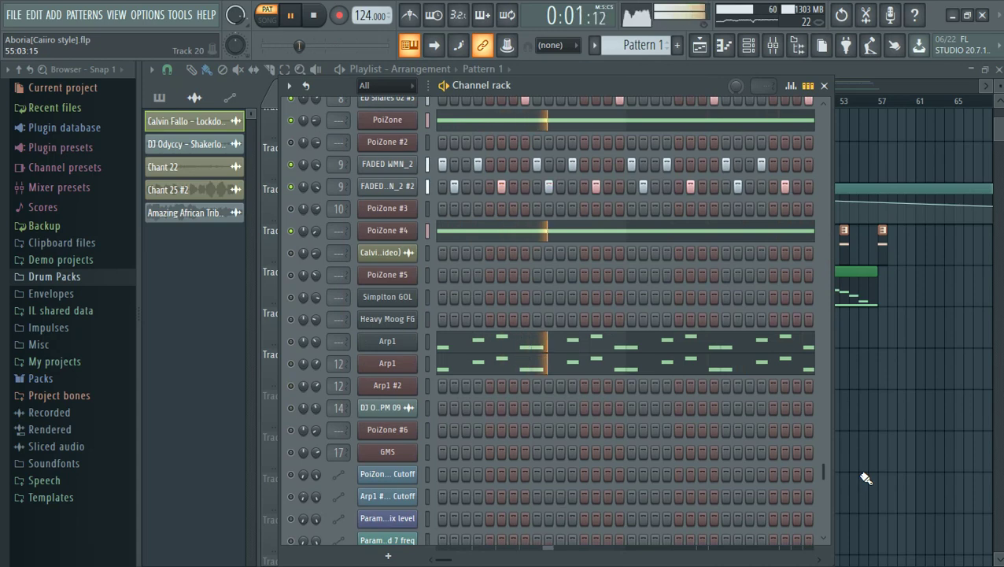
drag(824, 472, 785, 398)
scroll(784, 399, up, 3)
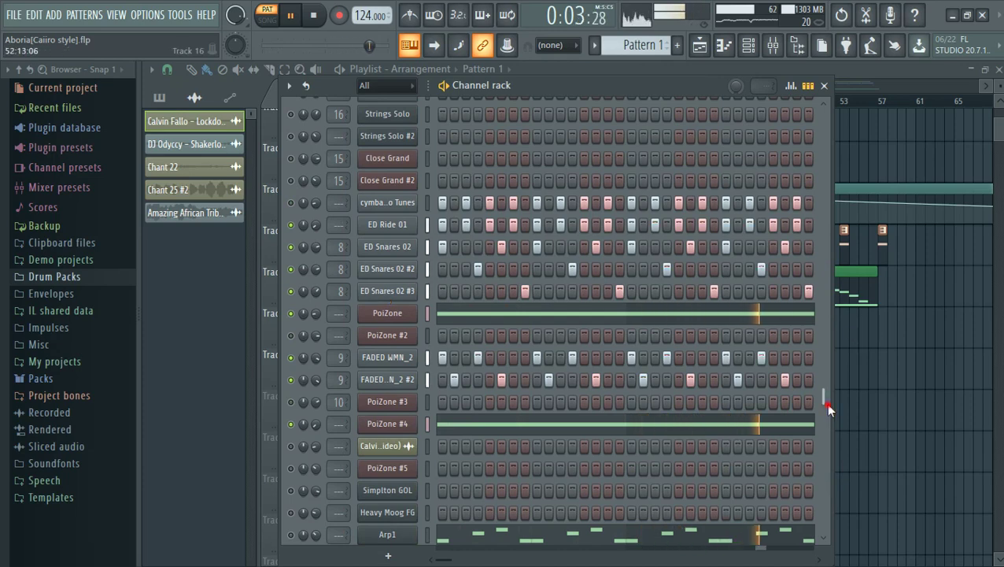
drag(826, 406, 826, 246)
Step: Browse the first Strings, first Piano and first Perc patterns one after another in the channel rack
click(595, 46)
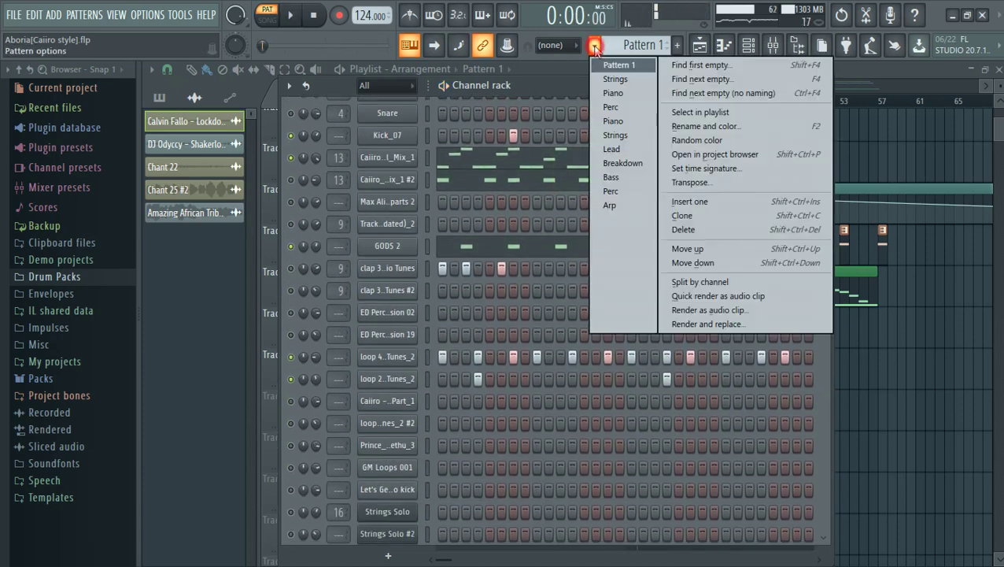
click(616, 80)
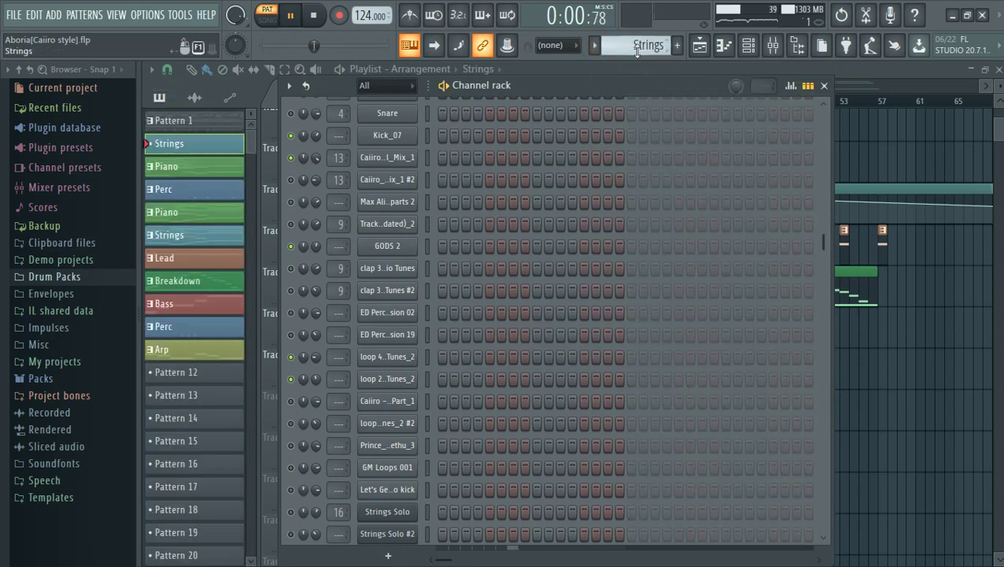
click(596, 46)
click(613, 88)
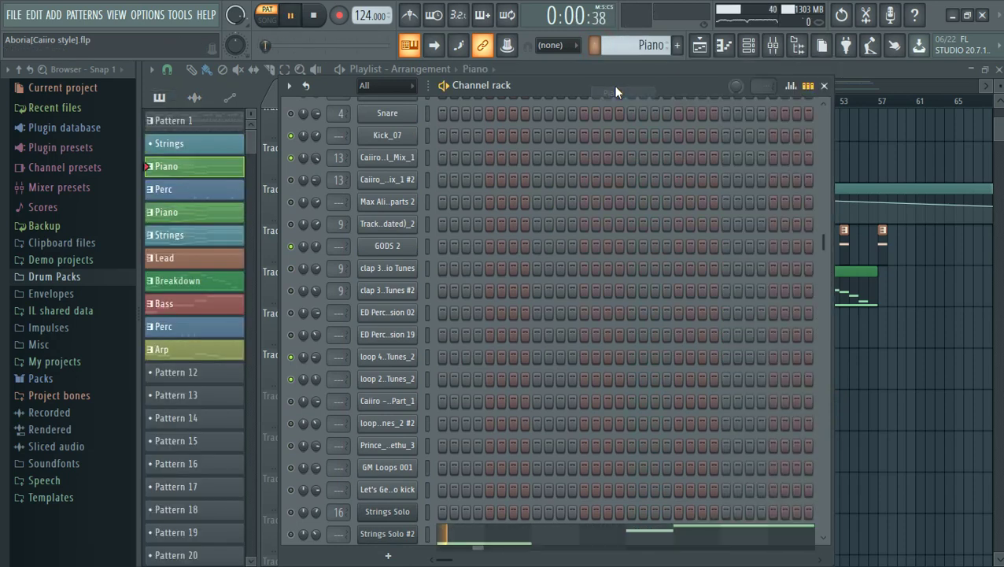
click(595, 47)
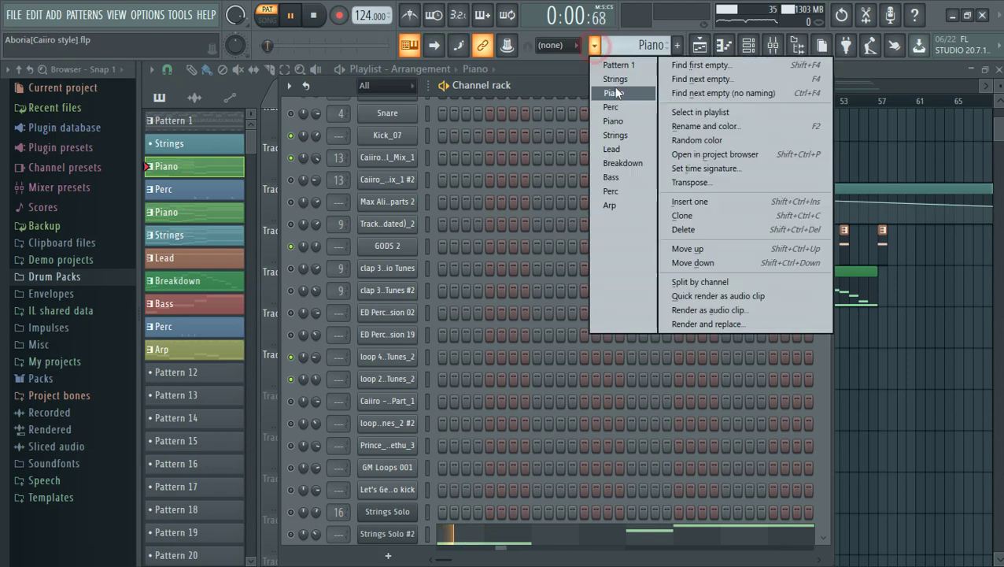
click(636, 111)
Step: Select the second Piano pattern, play it and unmute the Close Grand channel
click(597, 50)
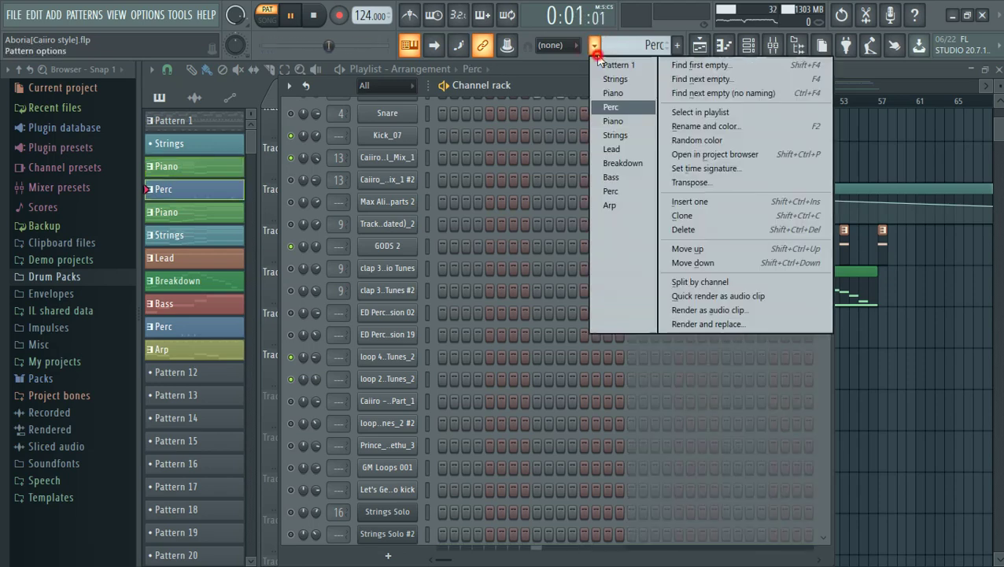
click(626, 119)
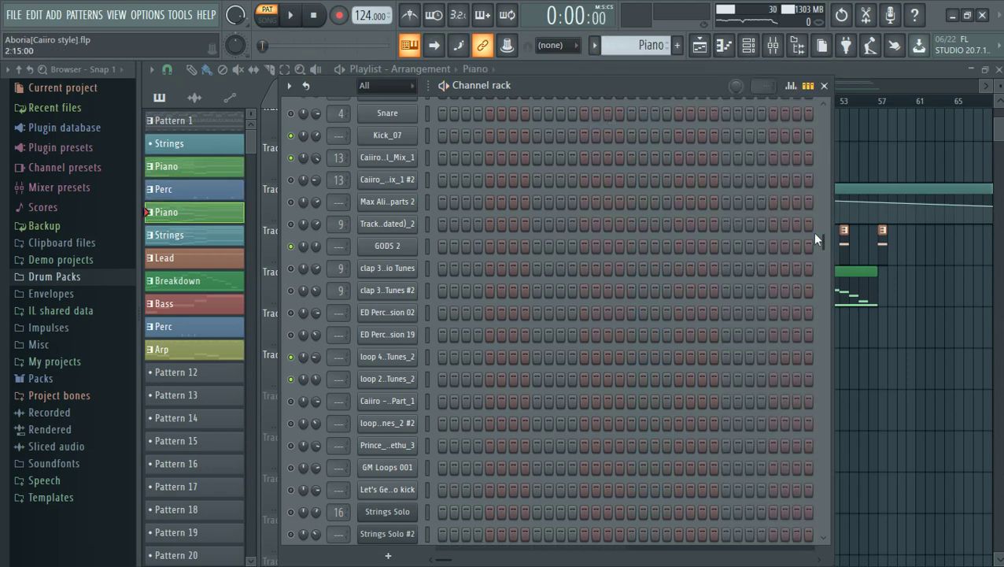
scroll(831, 379, down, 6)
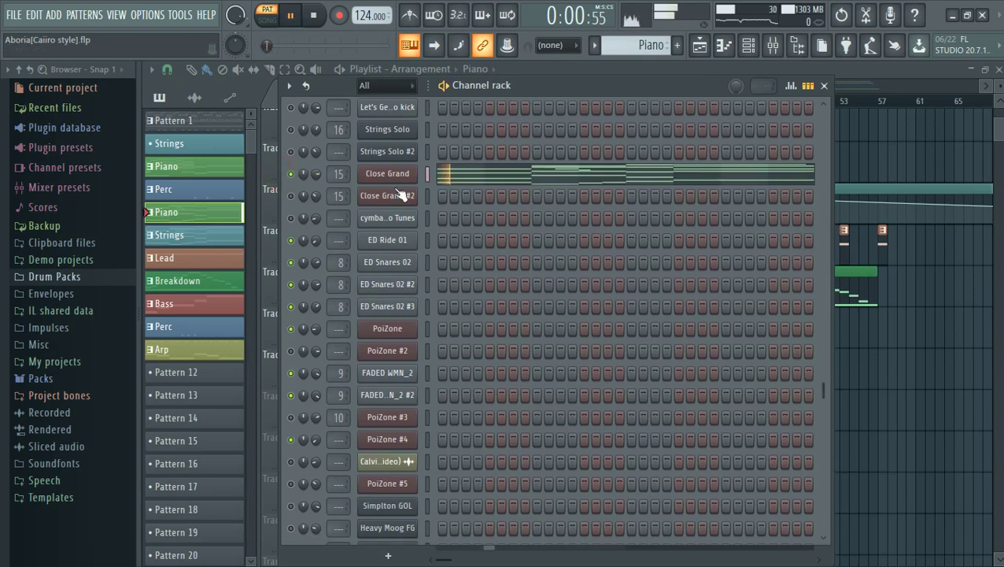
Step: Examine the full length of the Close Grand chords in the piano roll during playback, stop it and return to the channel rack
click(465, 177)
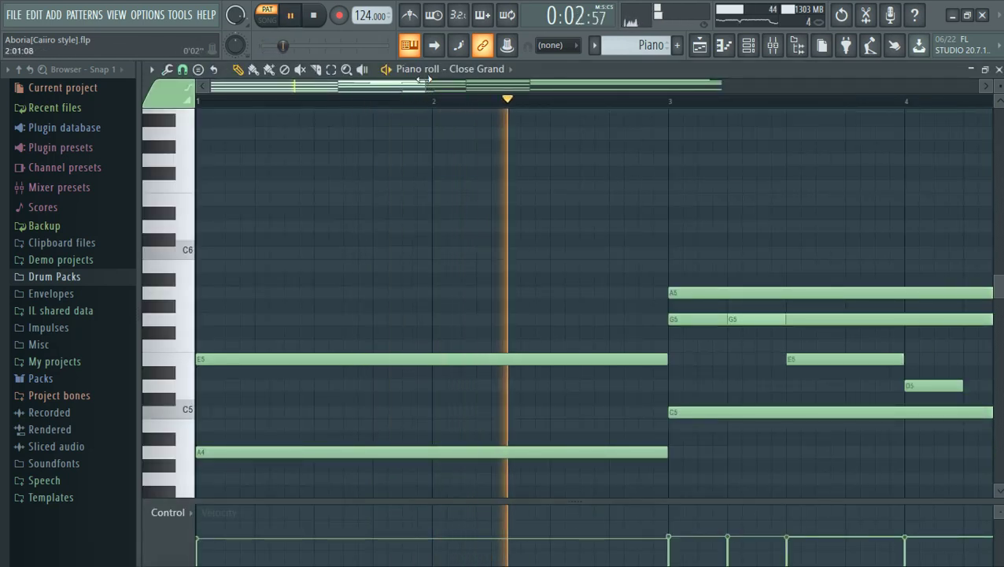
drag(719, 85, 945, 76)
scroll(945, 76, down, 4)
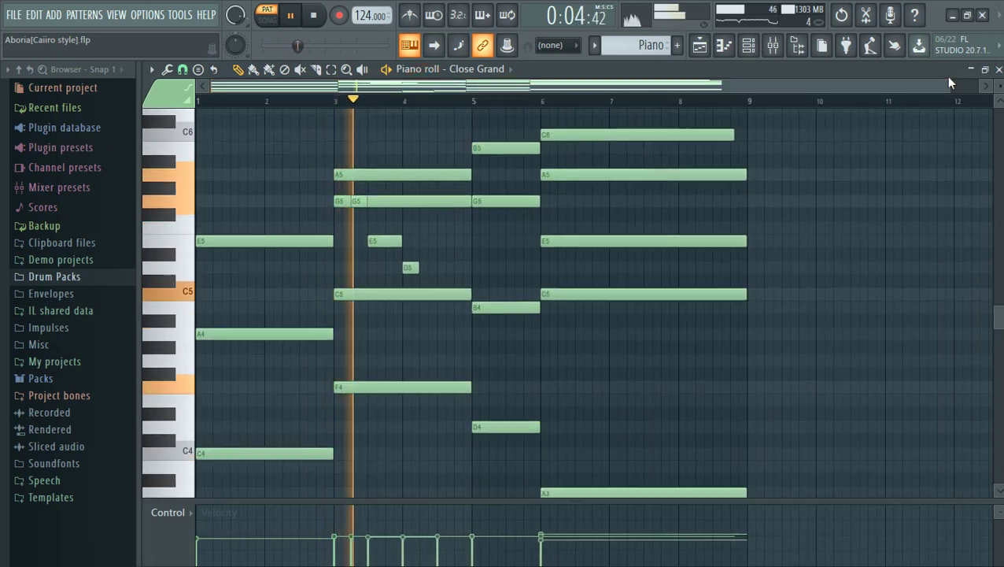
scroll(999, 86, down, 2)
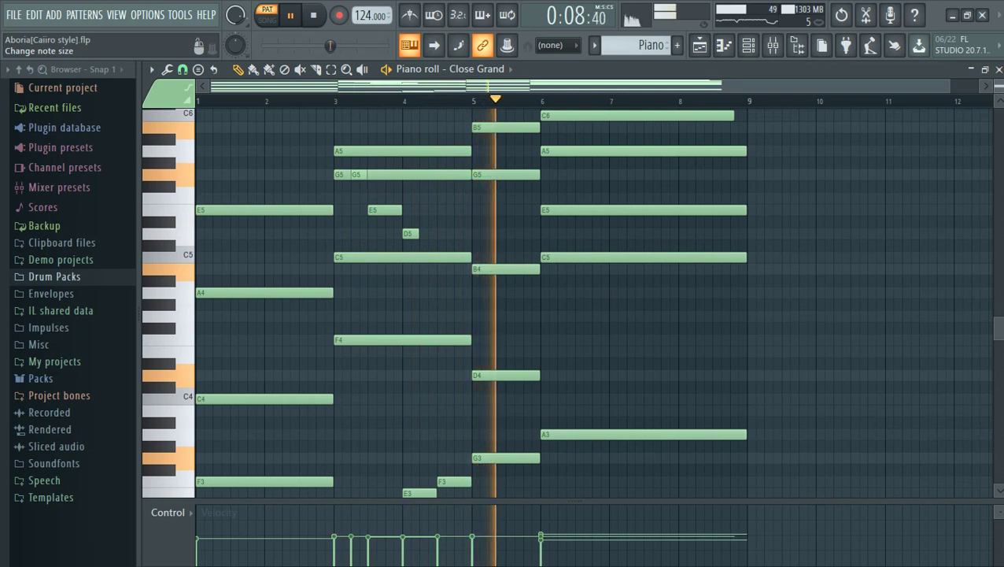
scroll(999, 87, down, 1)
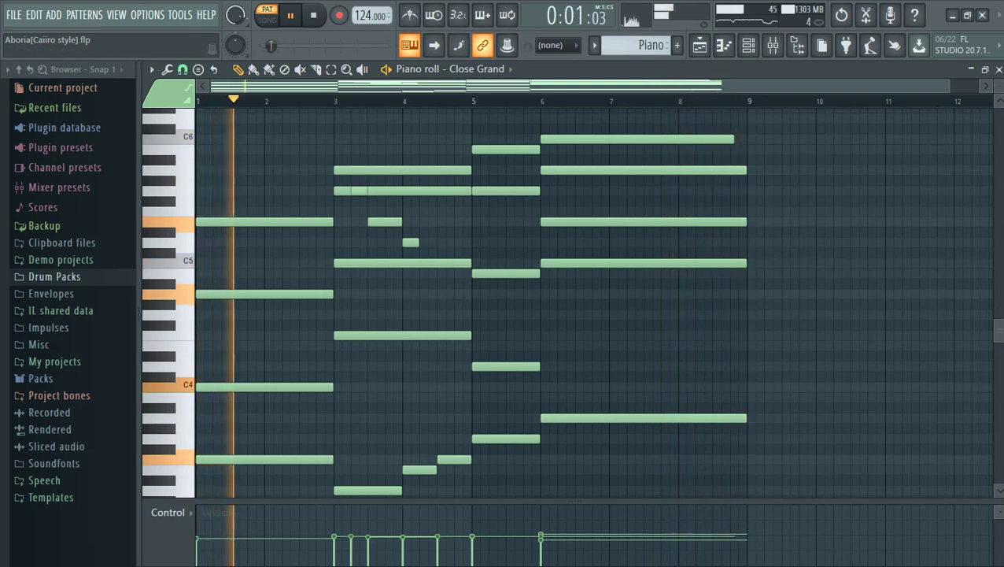
drag(994, 333, 998, 335)
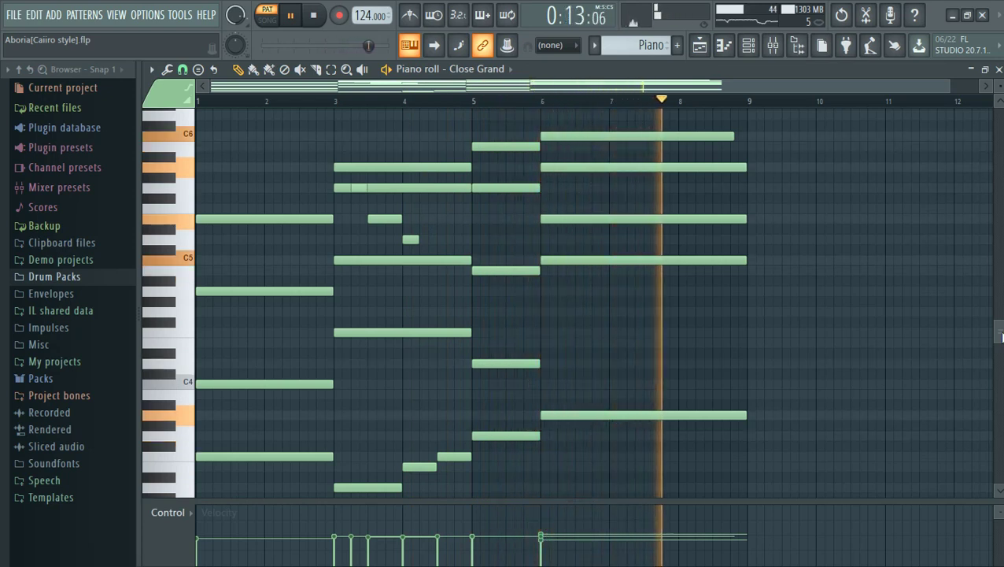
key(space)
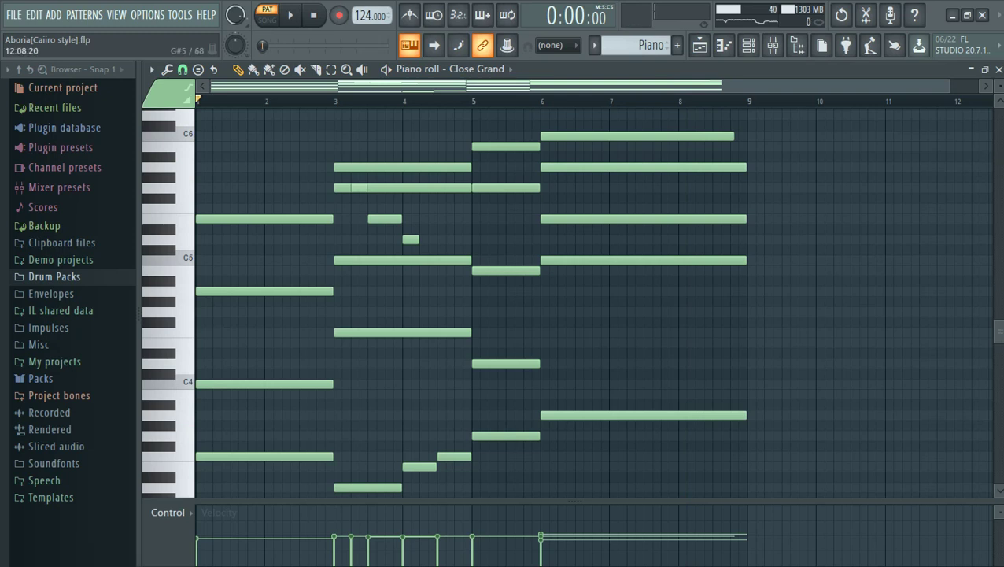
scroll(168, 299, up, 1)
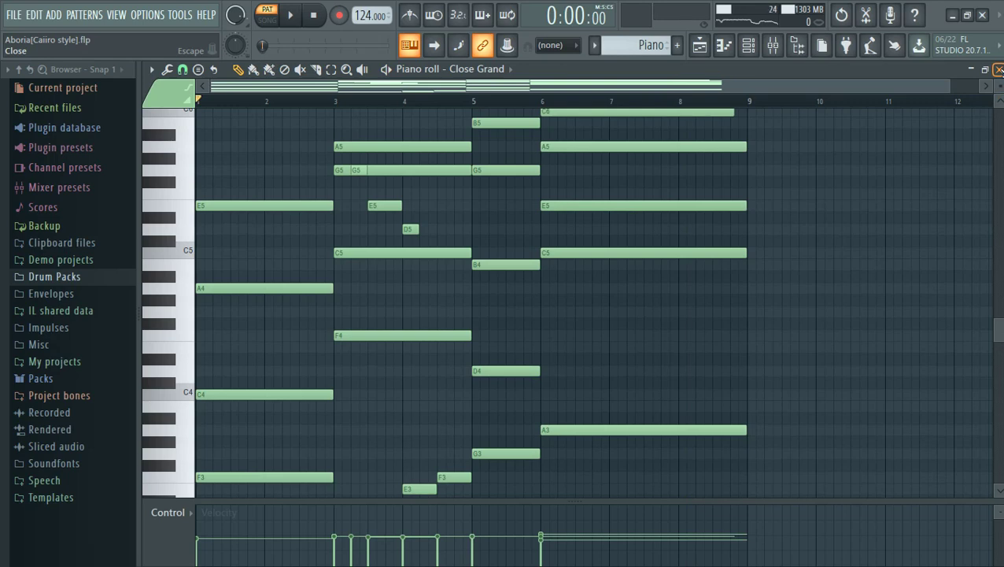
click(999, 70)
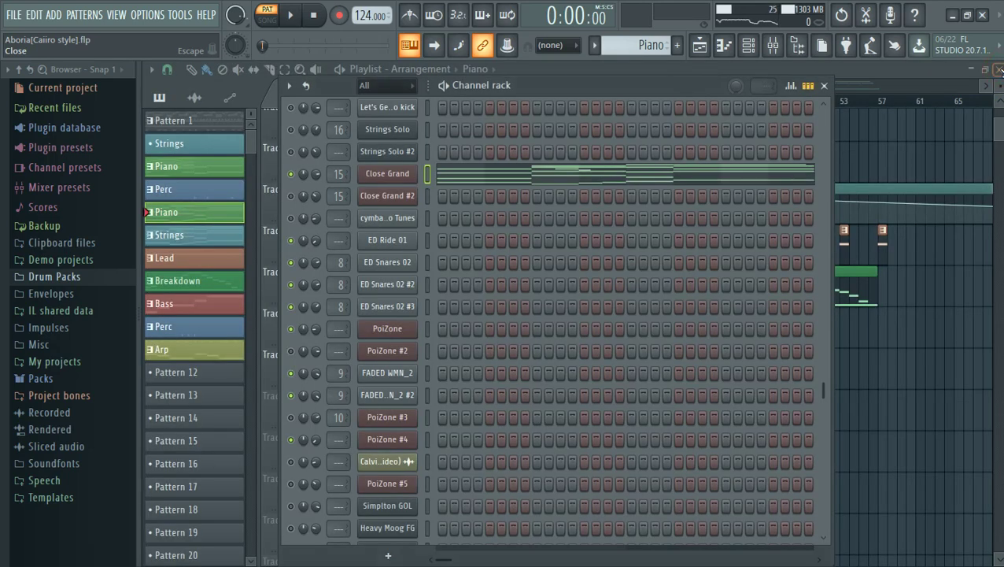
Step: Select the second Strings pattern, play it and unmute the Strings Solo channel
click(594, 46)
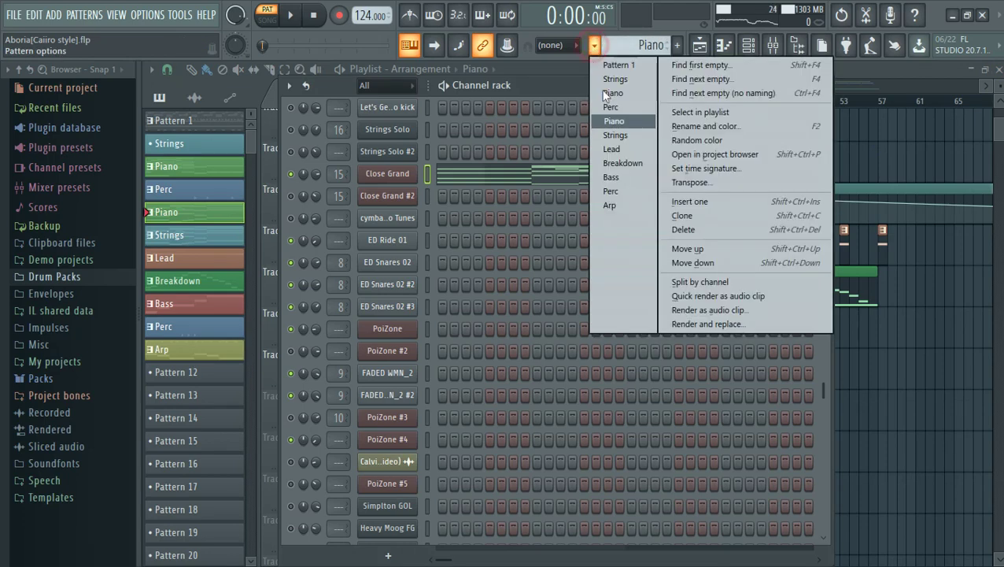
click(634, 136)
key(space)
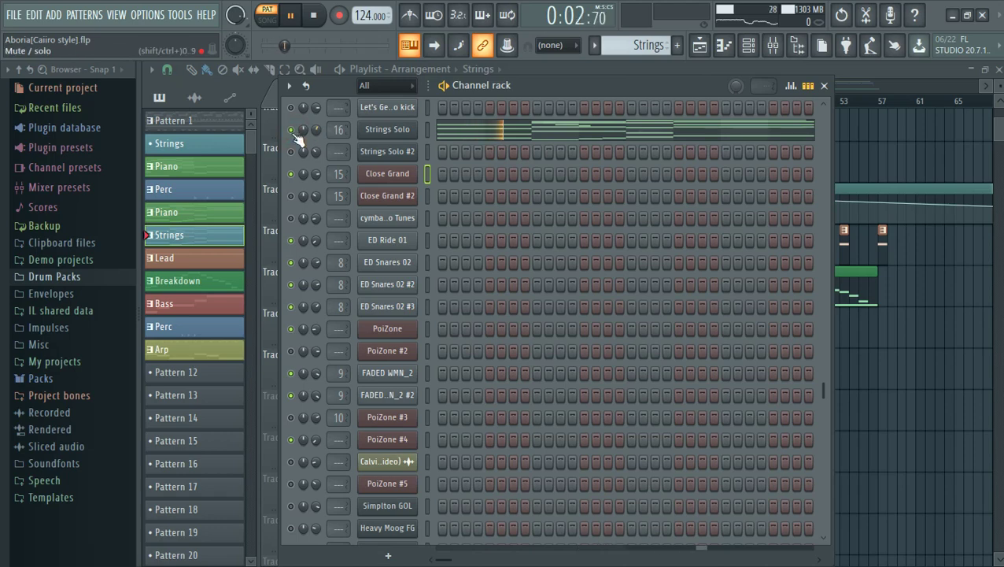
Step: Examine the Strings Solo chords in the piano roll while they play, return to the channel rack and stop playback
click(473, 134)
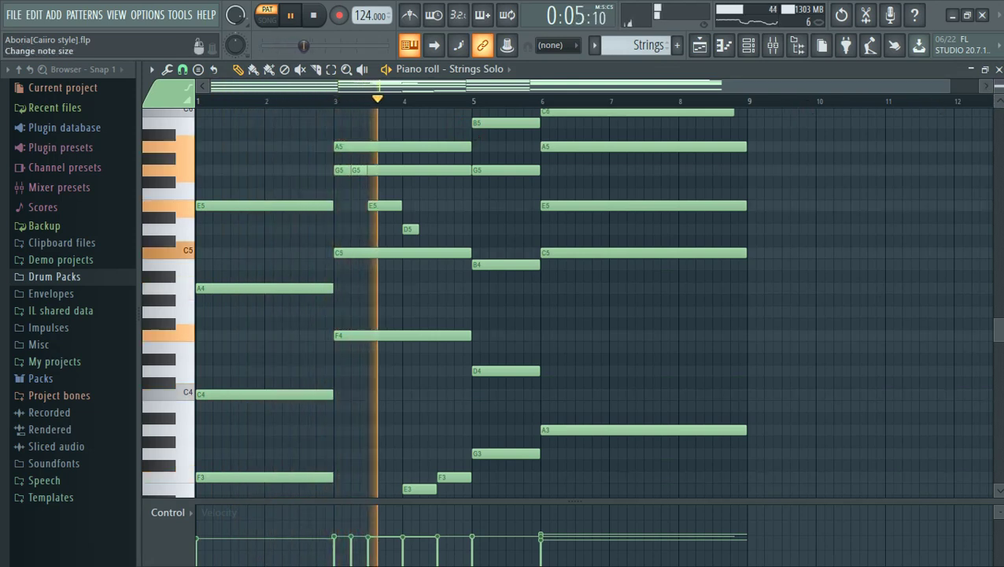
scroll(998, 85, up, 1)
scroll(998, 84, up, 1)
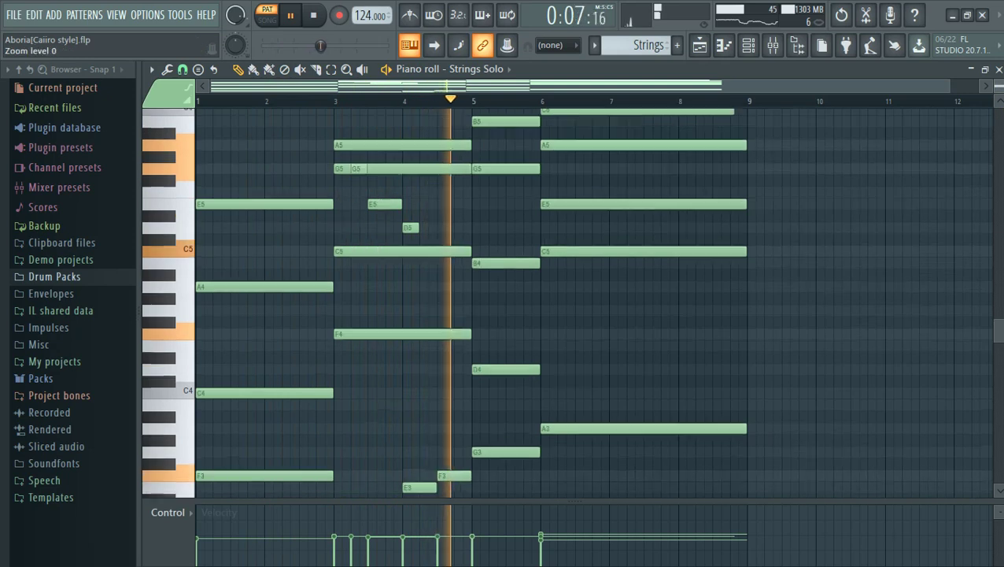
scroll(998, 84, up, 1)
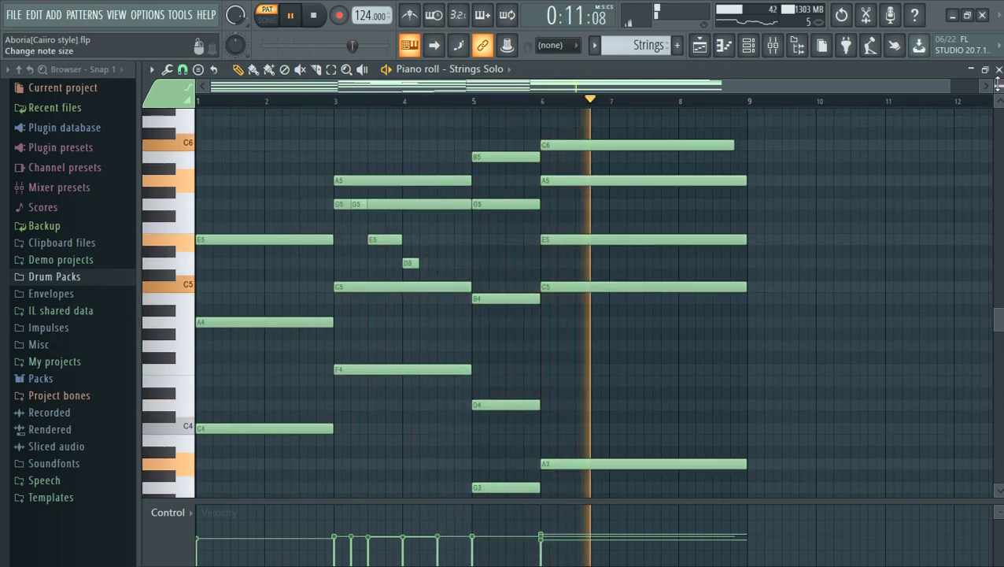
scroll(998, 84, down, 2)
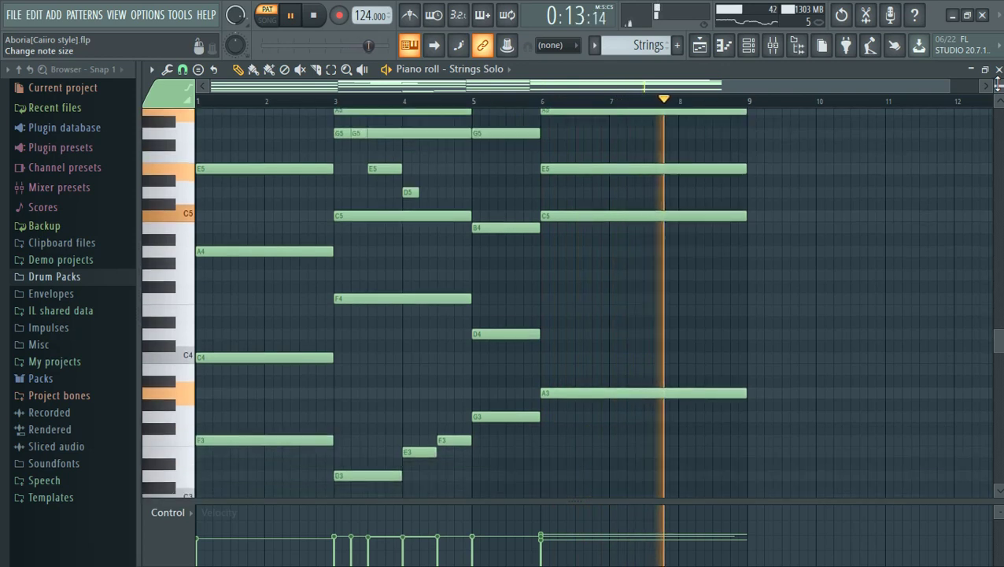
scroll(997, 84, up, 1)
scroll(998, 85, down, 1)
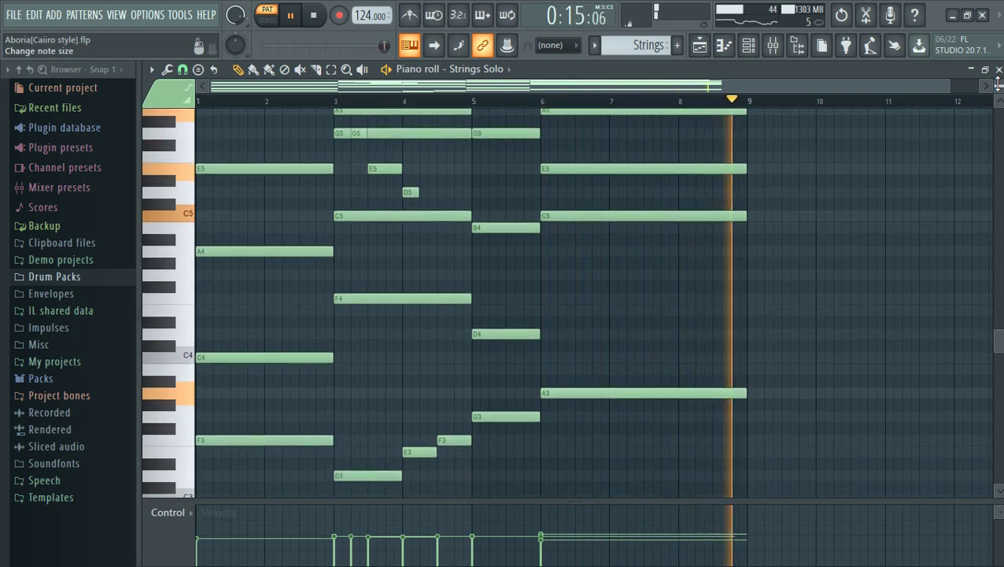
scroll(998, 84, up, 1)
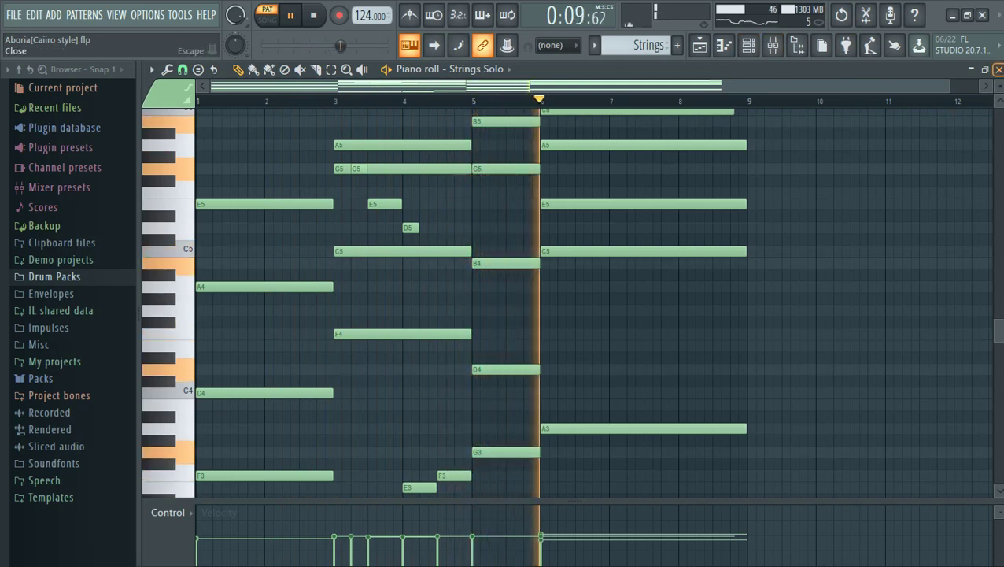
click(998, 69)
key(space)
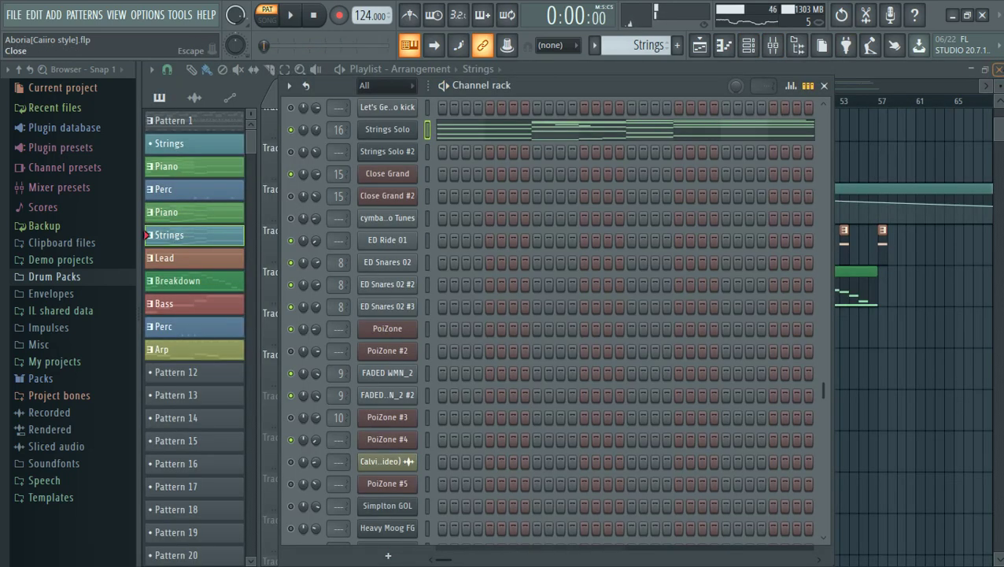
Step: Select the Lead pattern, play it and unmute the PoiZone #7 channel
click(594, 46)
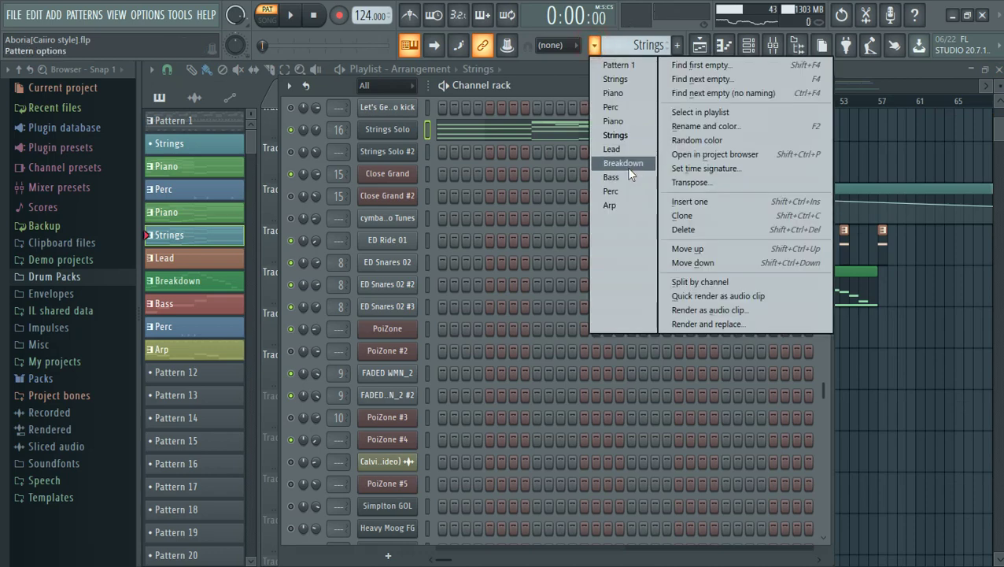
click(631, 149)
key(space)
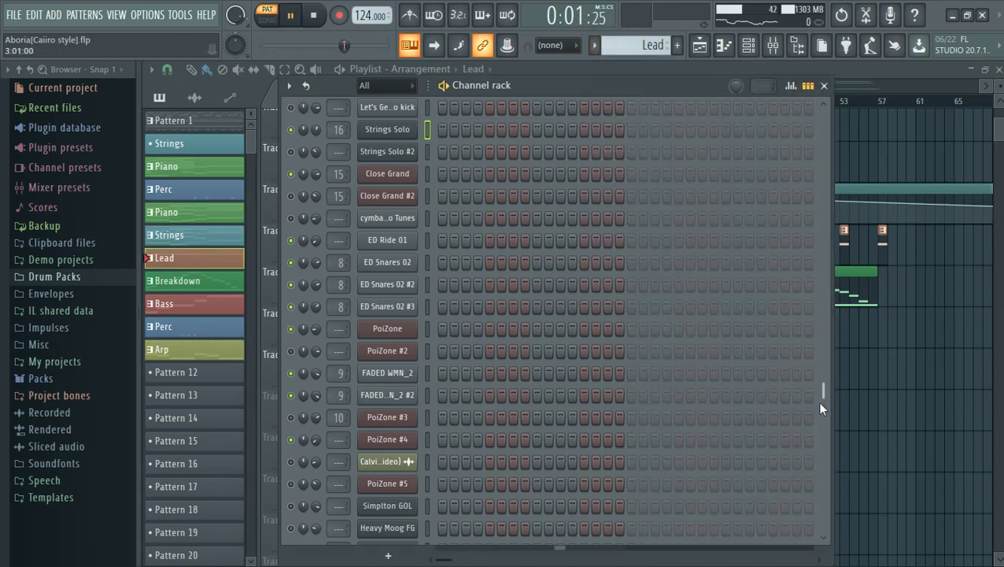
scroll(817, 409, down, 5)
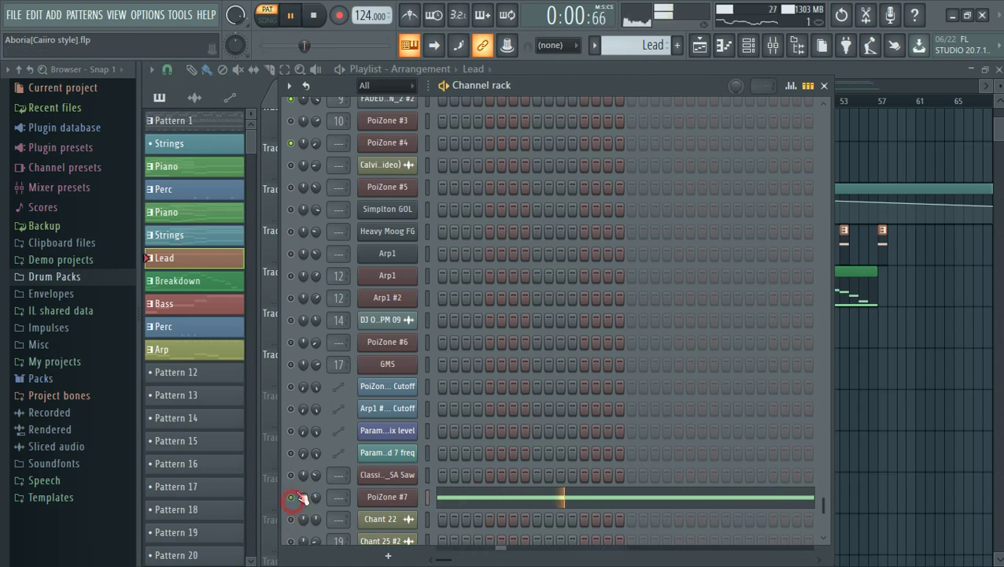
Step: Check which preset PoiZone #7 uses in its Presets Library and close the plugin
click(391, 501)
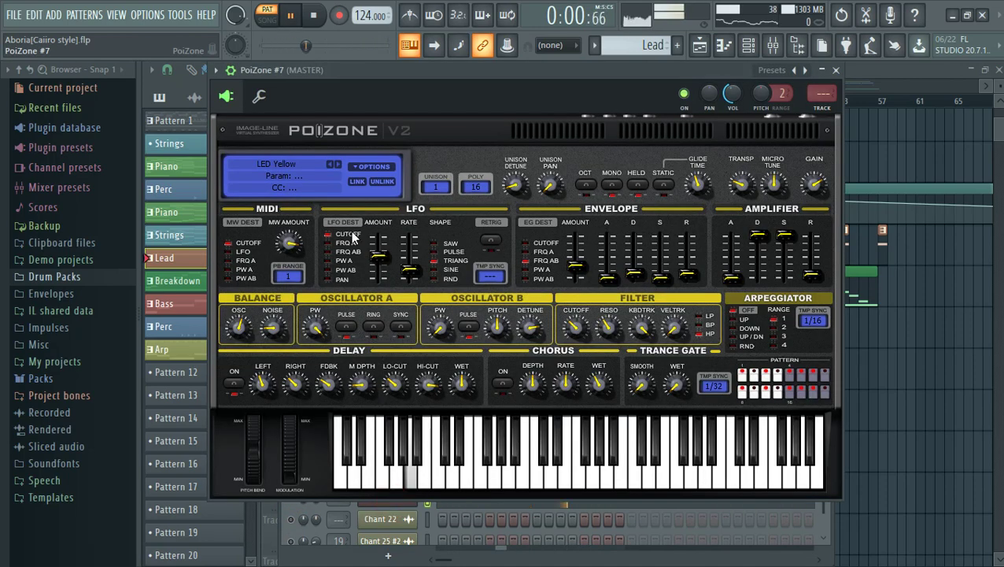
click(286, 169)
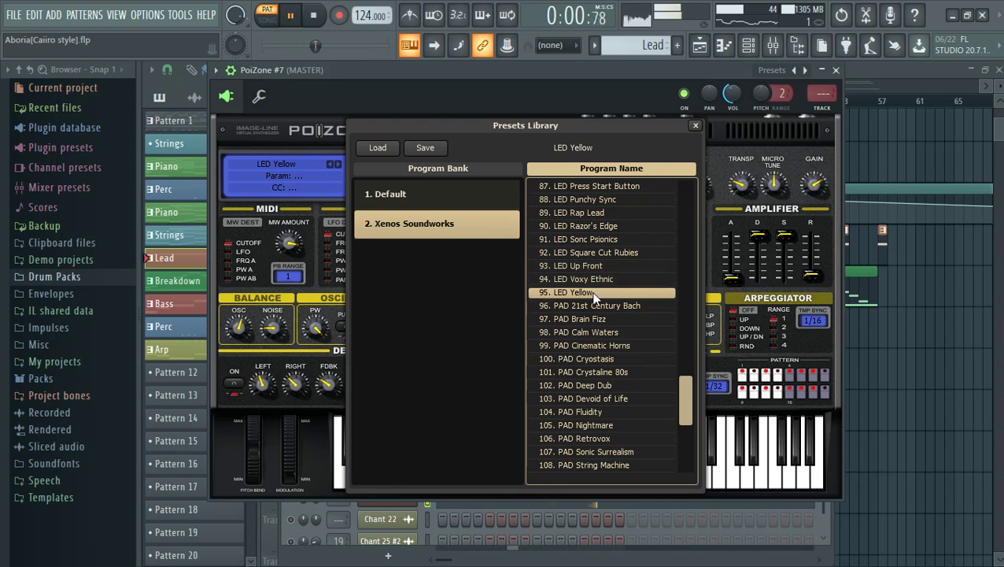
click(836, 70)
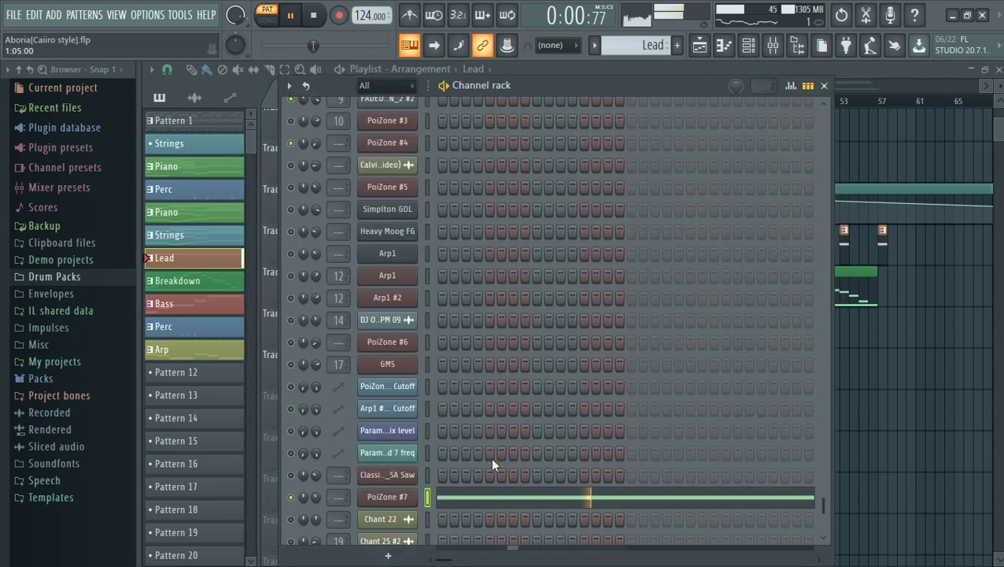
Step: Examine the PoiZone #7 notes in the piano roll, stop playback and return to the channel rack
click(468, 499)
key(space)
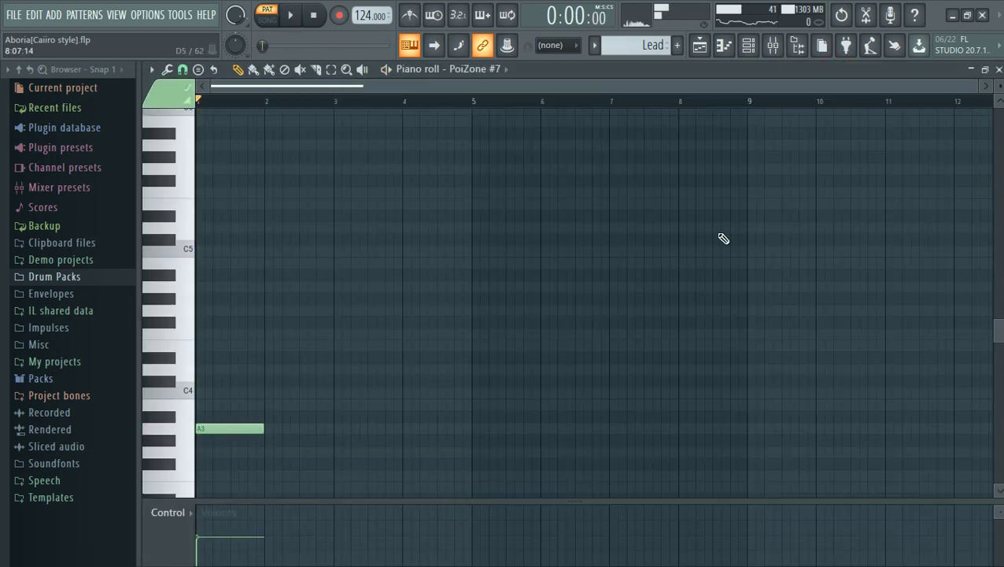
click(997, 70)
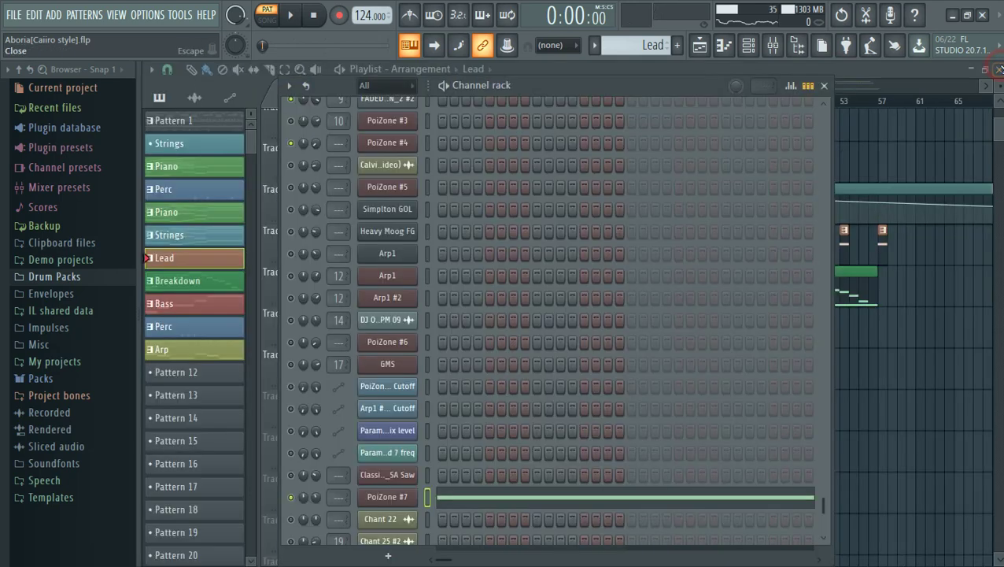
Step: Select the Breakdown pattern and unmute the GMS channel
click(597, 46)
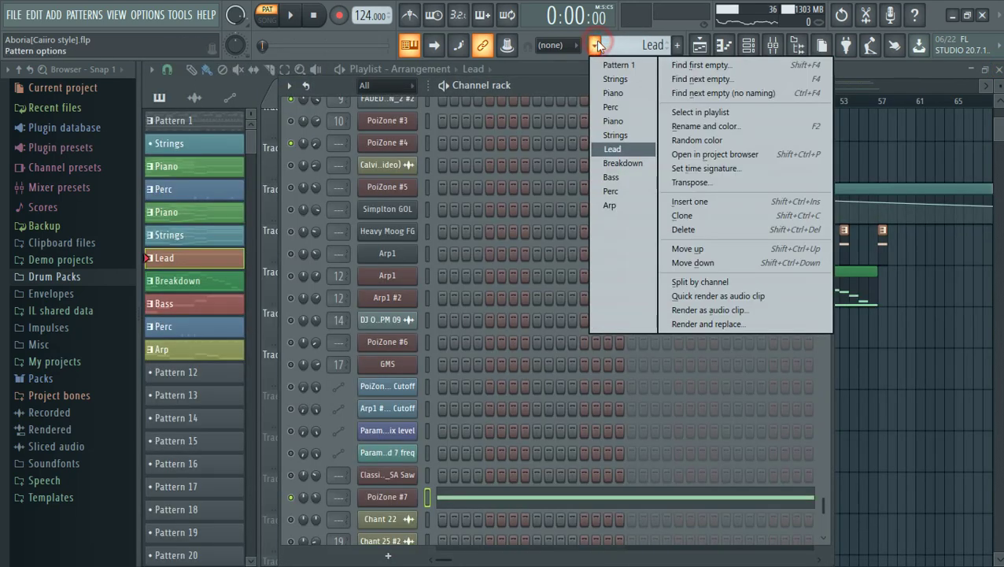
click(634, 166)
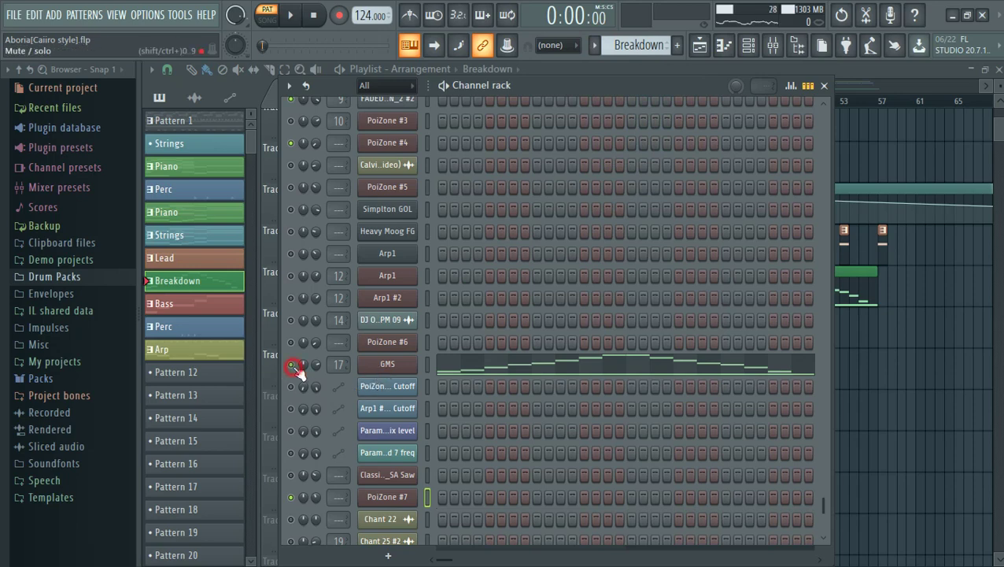
Step: Check which preset GMS uses in its Presets Library and close the plugin
click(391, 365)
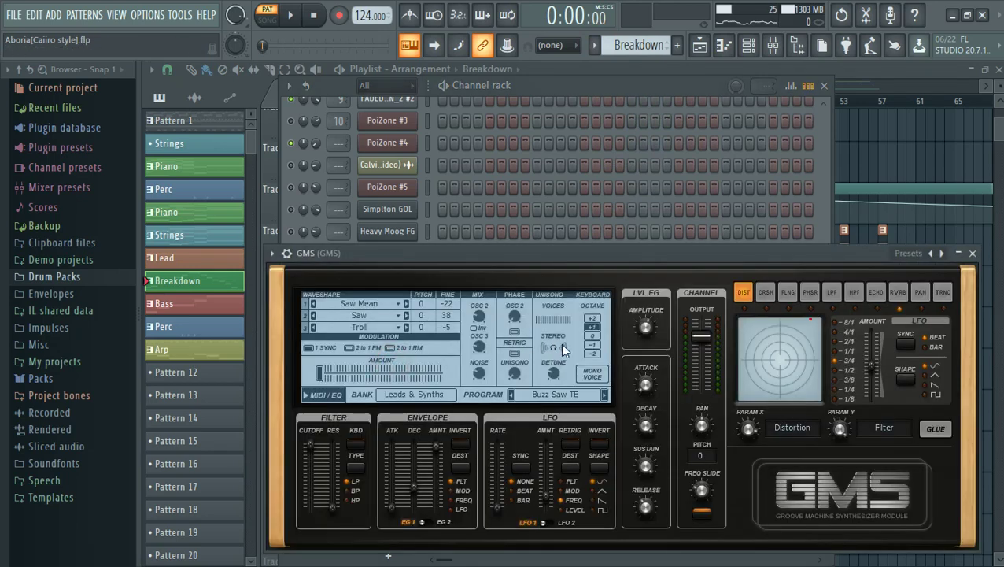
click(557, 396)
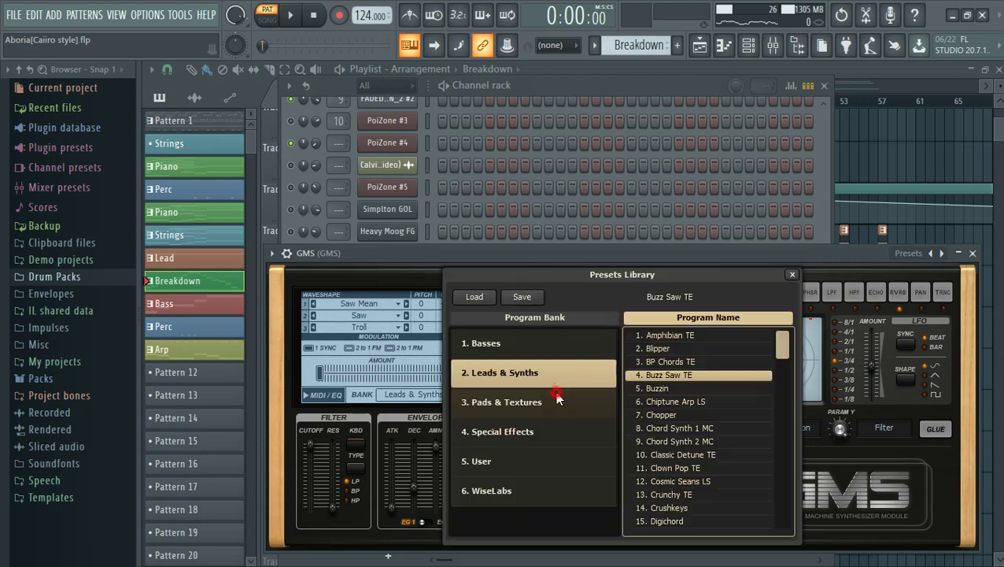
click(972, 253)
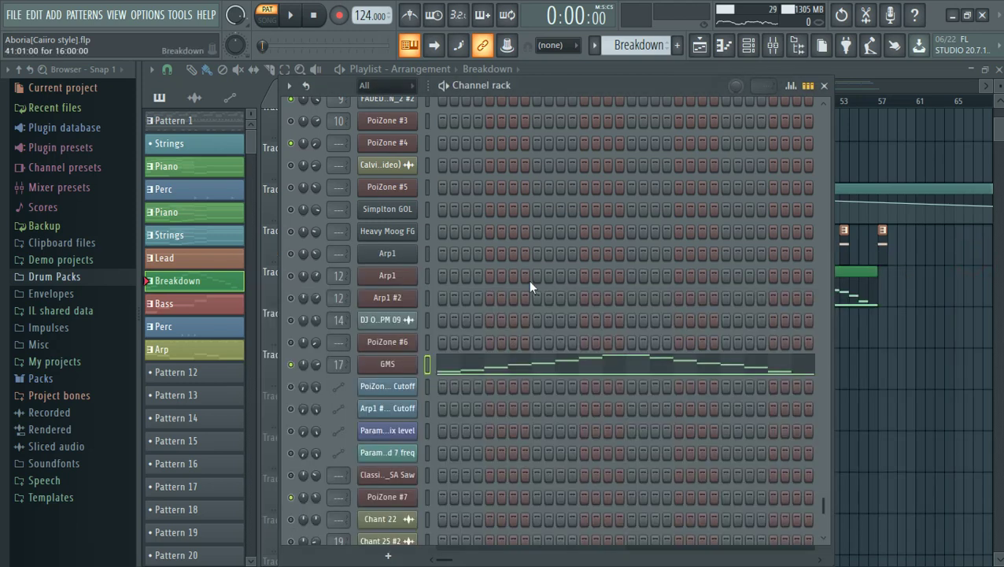
Step: Examine the GMS notes of the Breakdown pattern in the piano roll during playback, stop playback and return to the channel rack
click(464, 366)
key(space)
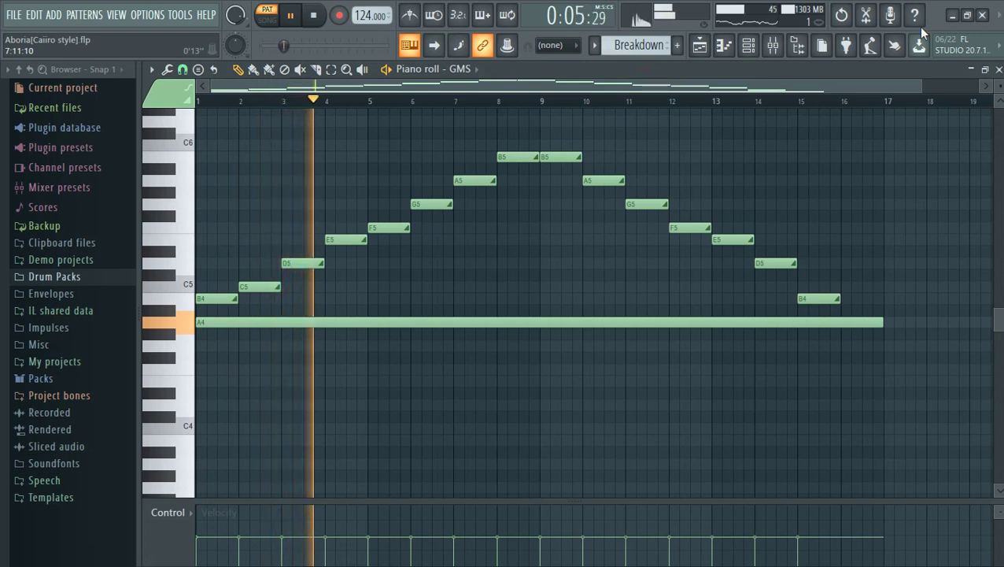
click(1000, 103)
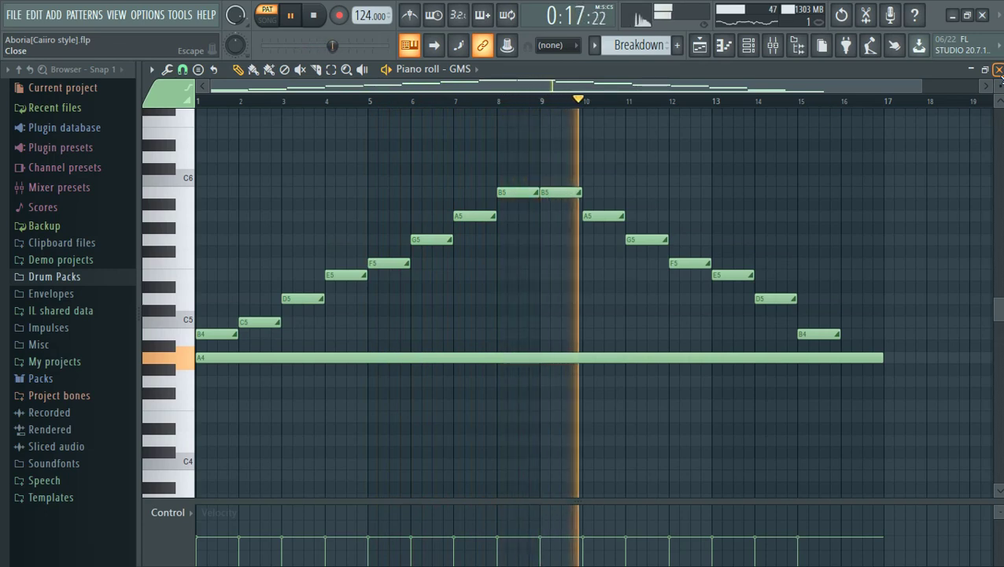
click(998, 70)
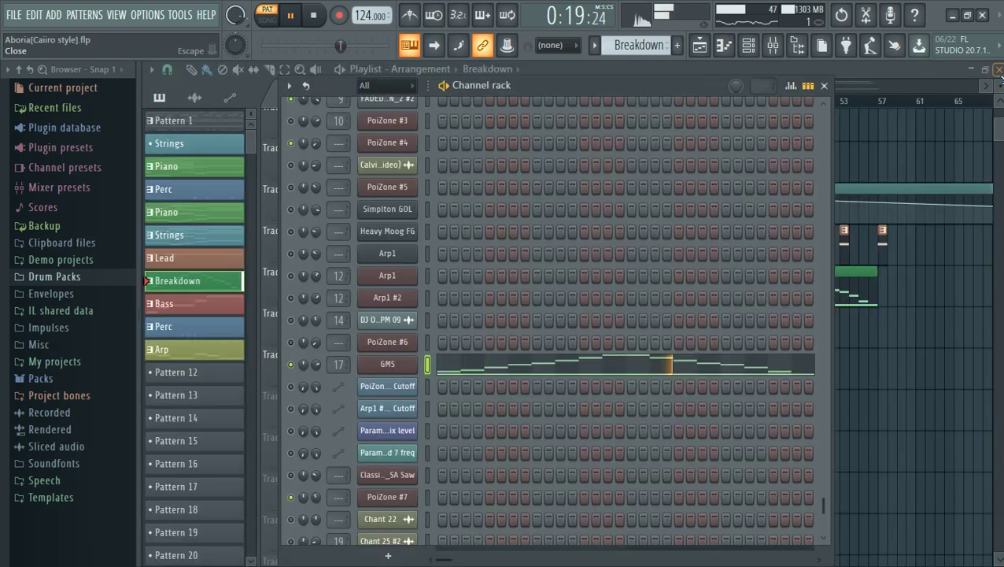
click(637, 358)
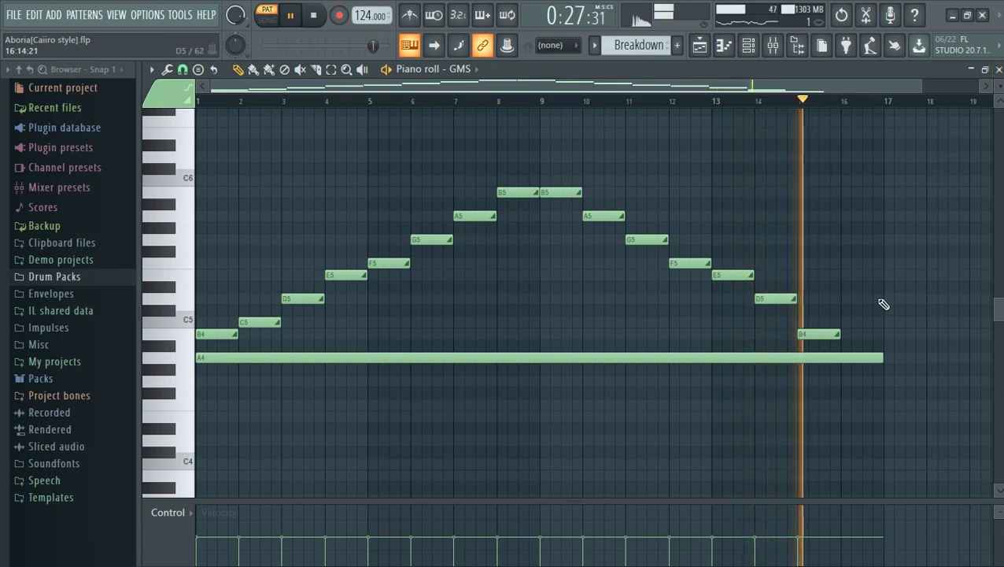
click(998, 71)
key(space)
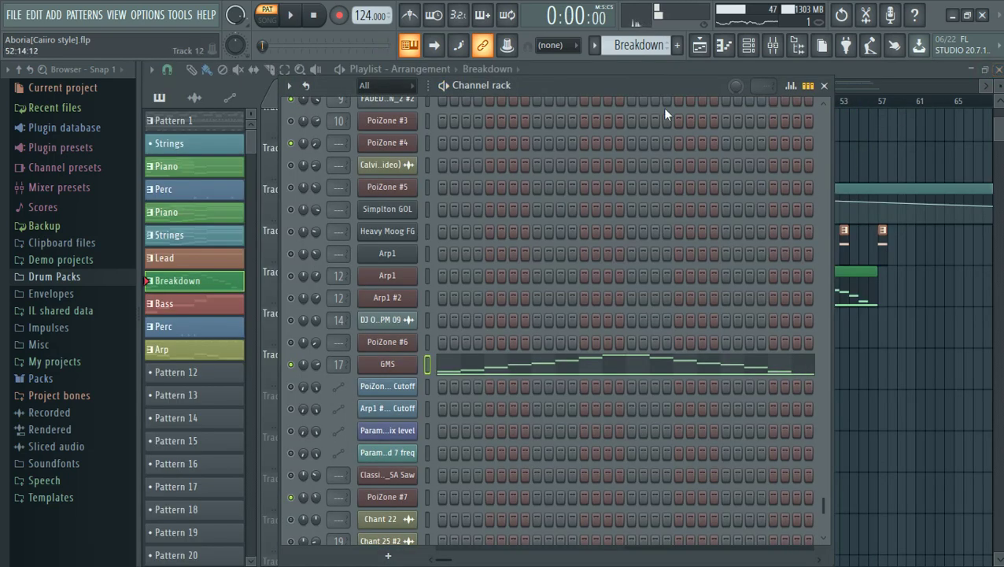
Step: Select the Bass pattern, play it and unmute the Heavy Moog FG channel
click(595, 45)
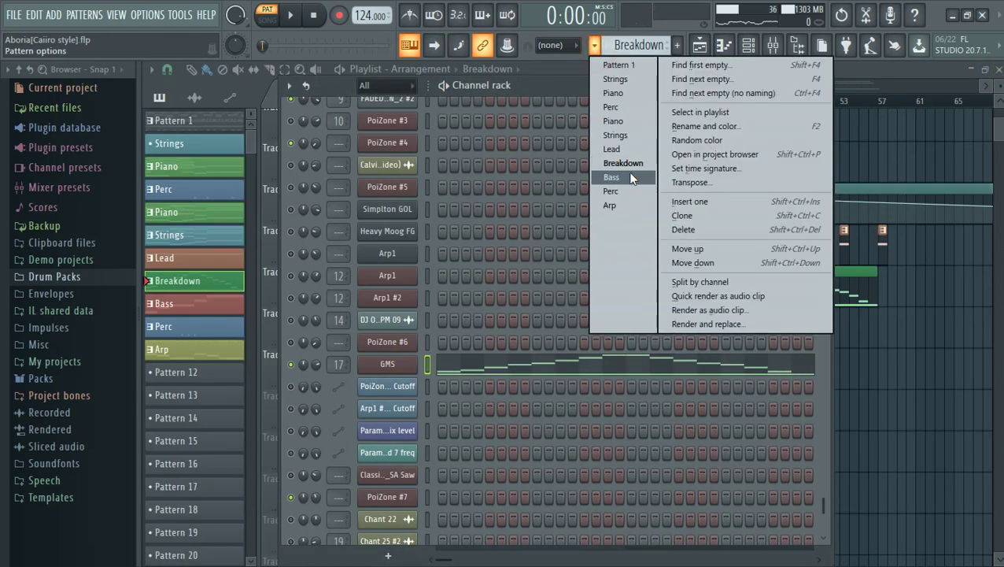
click(627, 171)
key(space)
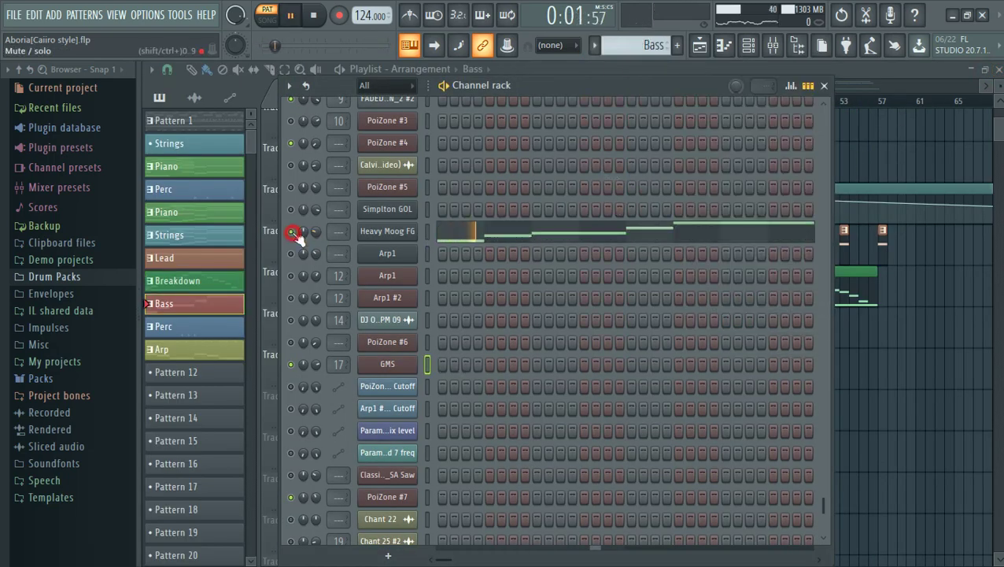
Step: Examine the Heavy Moog FG bass notes in the piano roll, stop playback and return to the channel rack
click(466, 244)
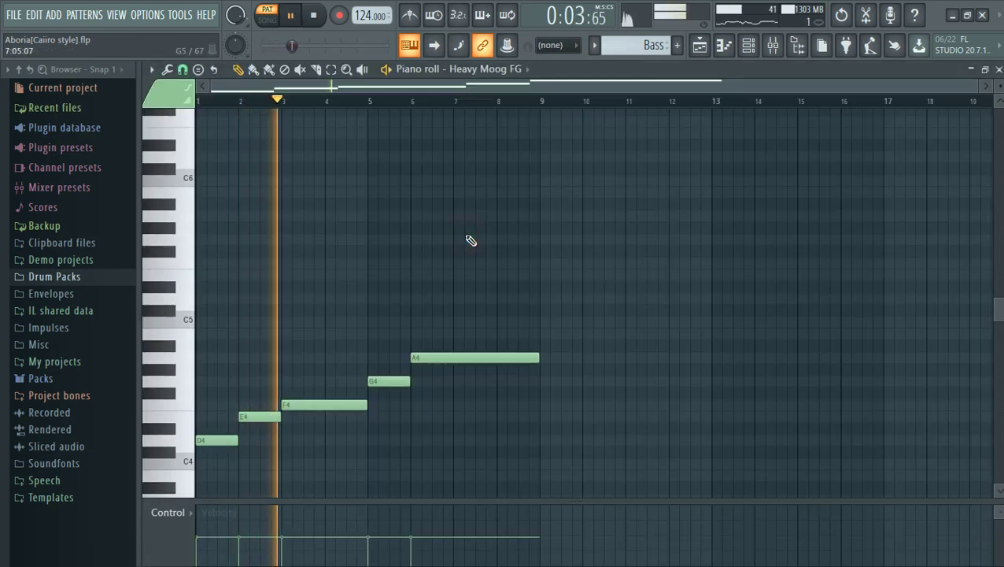
scroll(470, 240, down, 1)
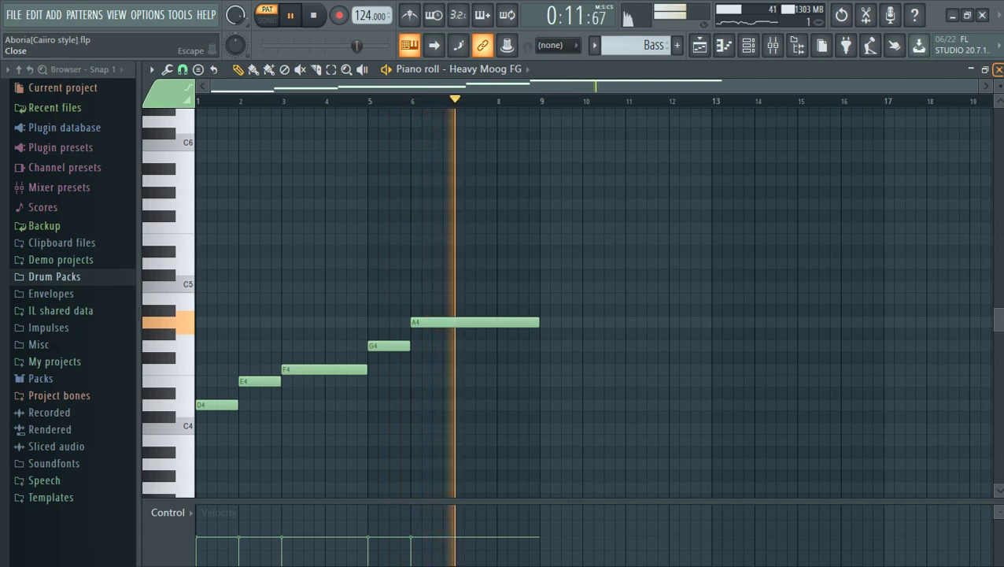
key(space)
click(997, 69)
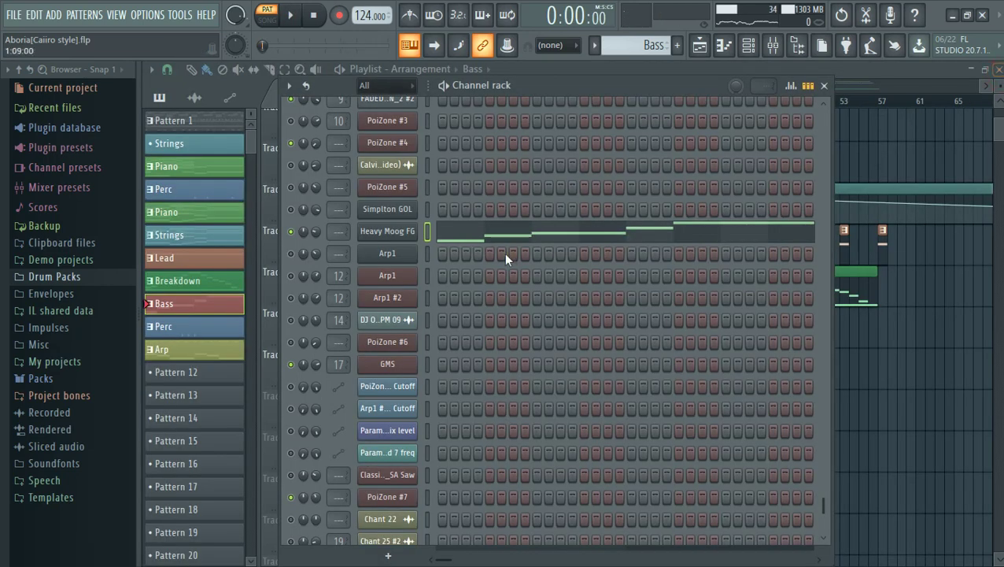
Step: Inspect the Heavy Moog FG synth settings with the whole plugin window in view and close the plugin
click(386, 234)
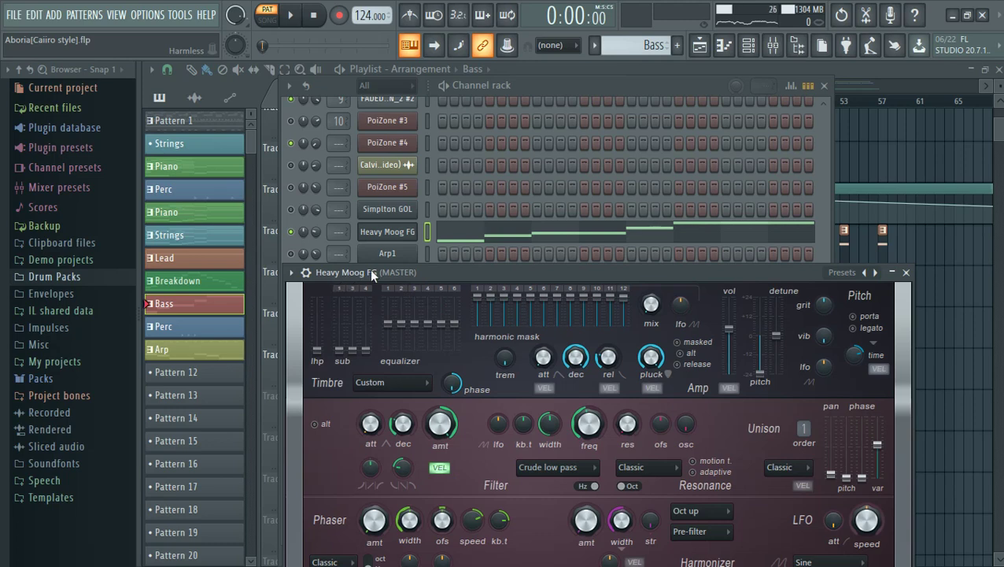
drag(370, 269, 423, 103)
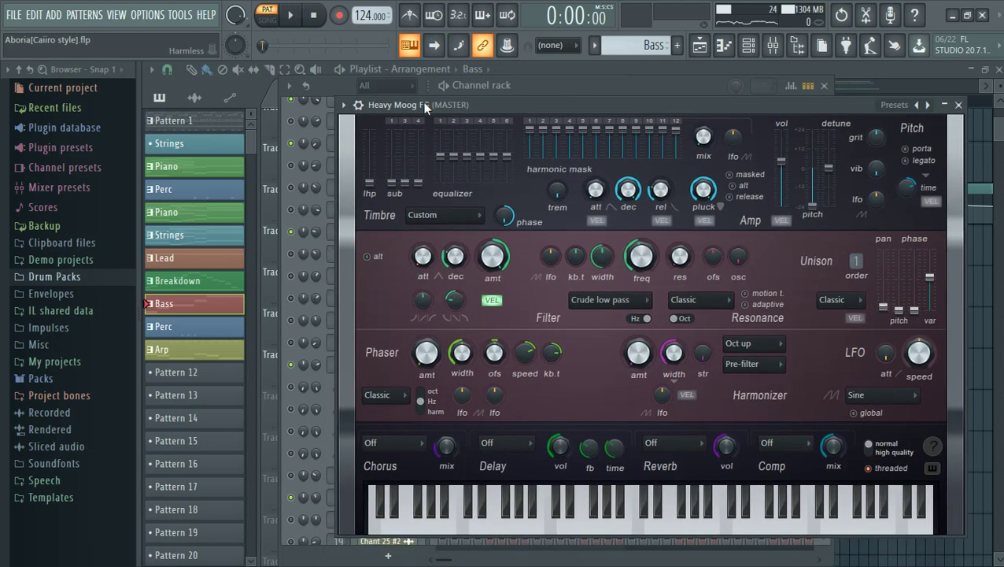
click(958, 106)
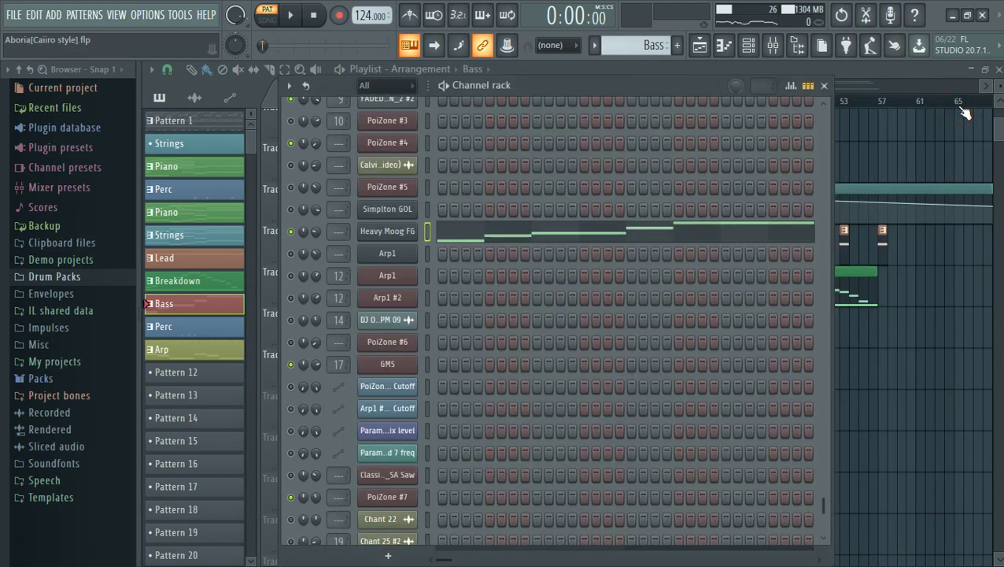
Step: Select the second Perc pattern, after Bass, and examine its steps in the channel rack while it plays
click(593, 46)
click(629, 190)
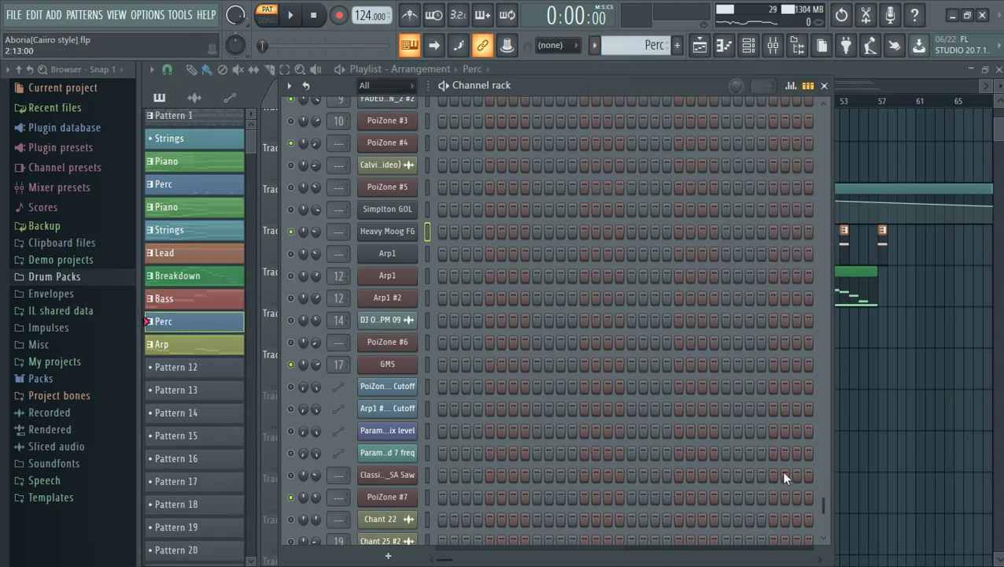
drag(822, 505, 809, 97)
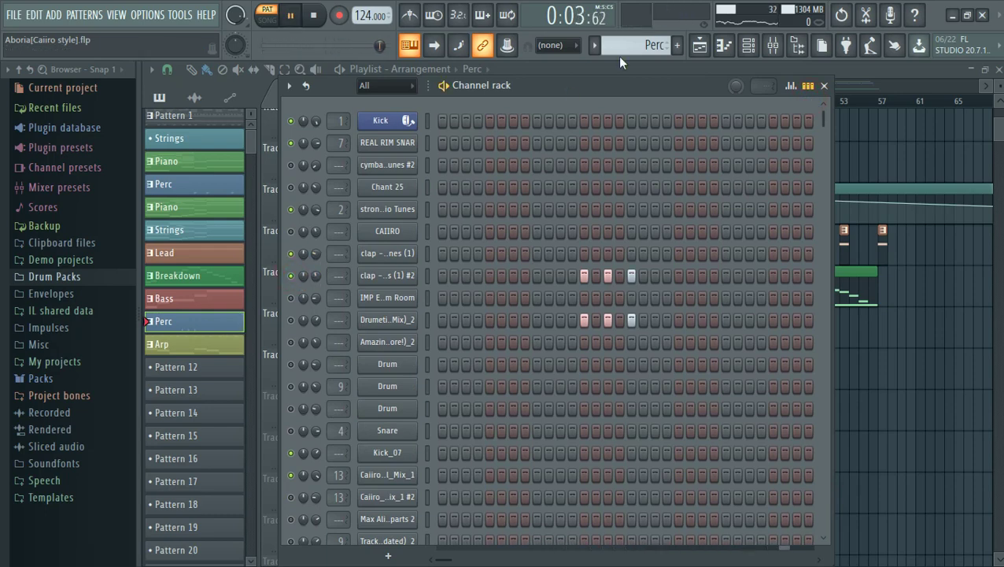
Step: Select the Arp pattern with playback stopped and unmute the PoiZone #6 channel
click(597, 49)
click(631, 203)
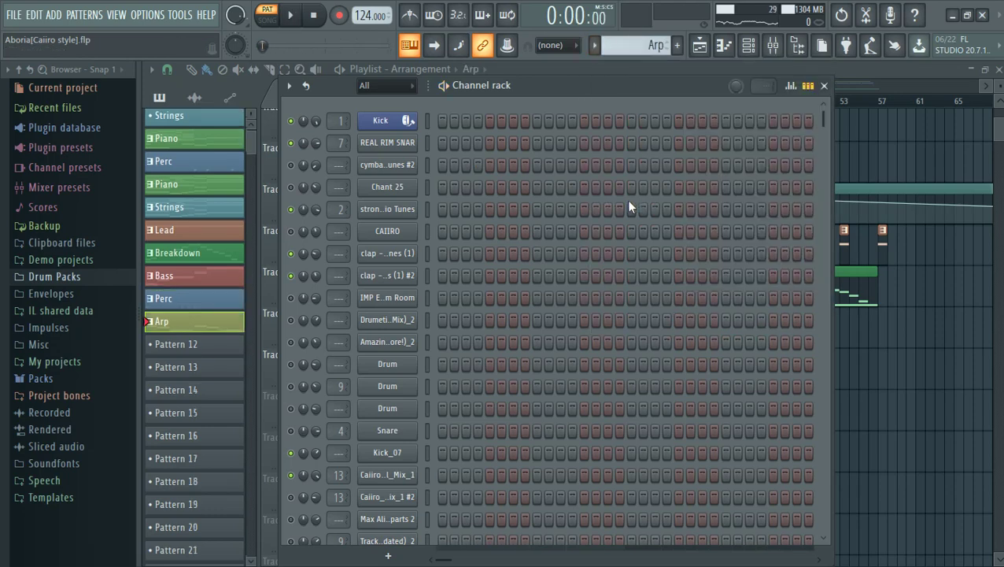
scroll(629, 206, down, 5)
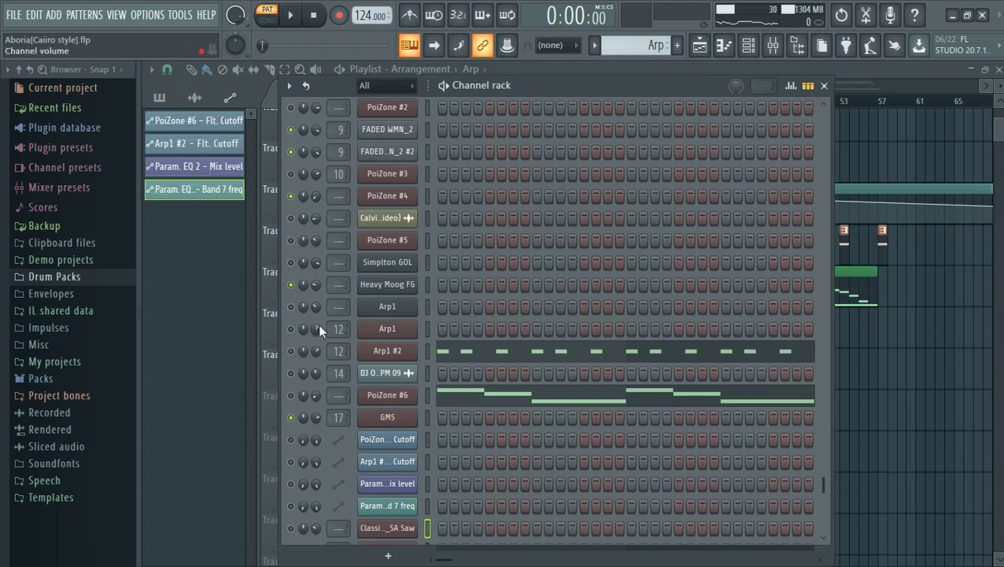
click(288, 395)
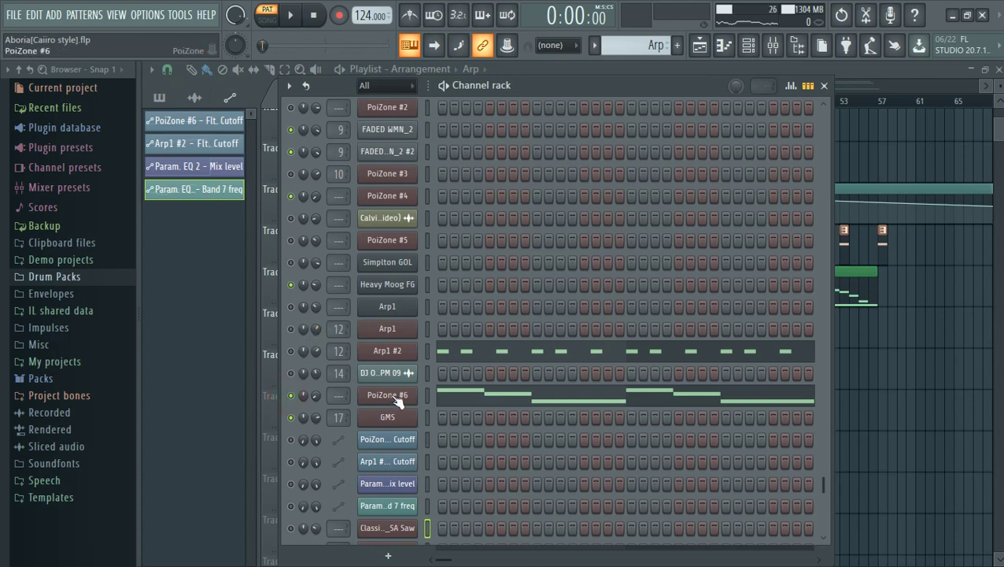
Step: Check which preset PoiZone #6 uses in its Presets Library and close the library
click(396, 397)
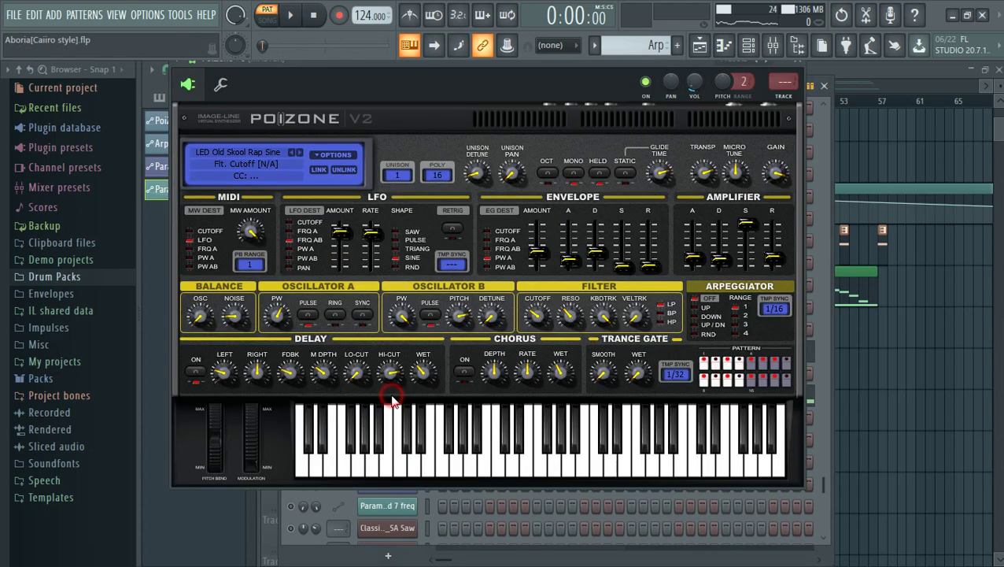
click(272, 164)
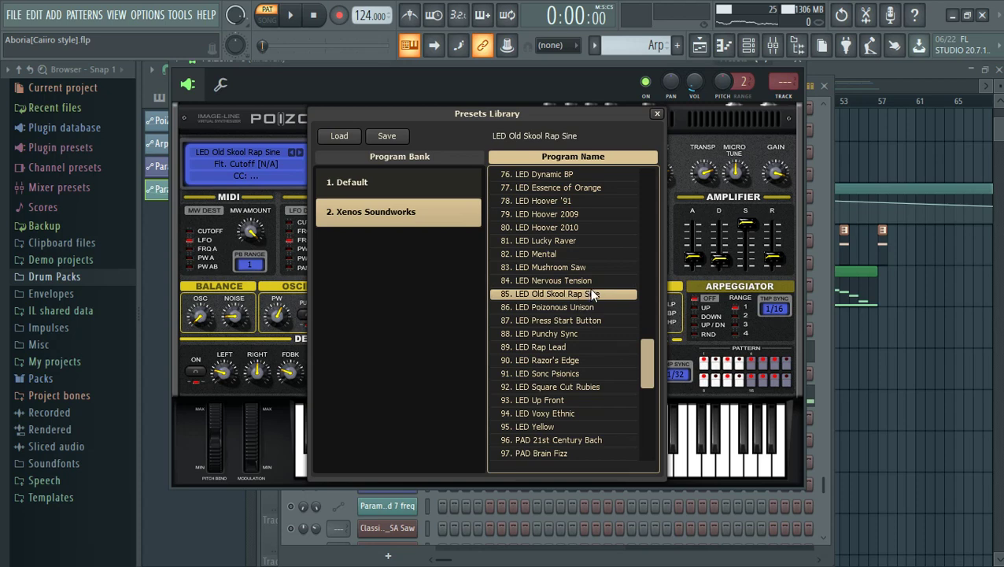
click(657, 114)
Step: Play the Arp pattern and examine the PoiZone #6 notes close up in the piano roll
key(space)
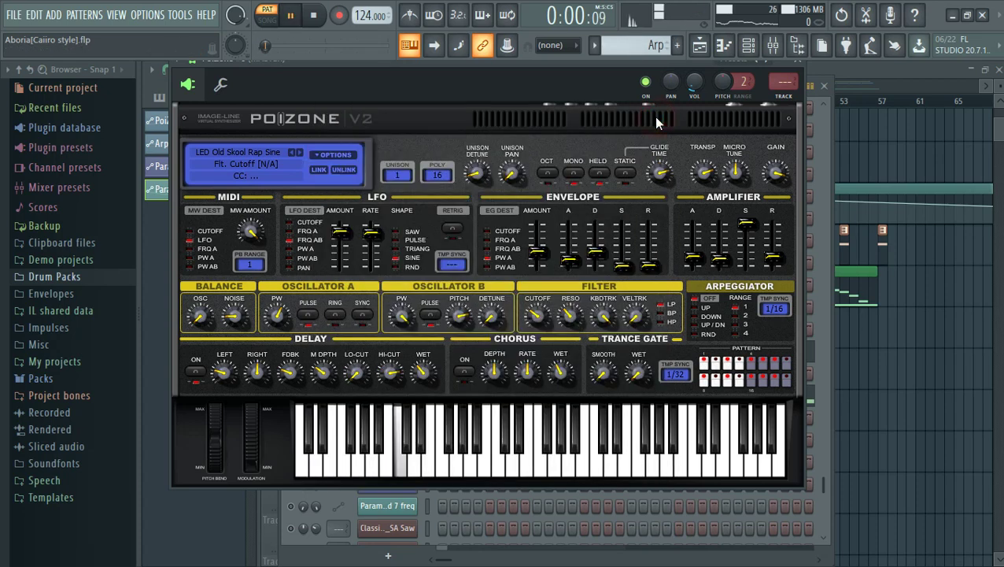
click(747, 47)
click(460, 401)
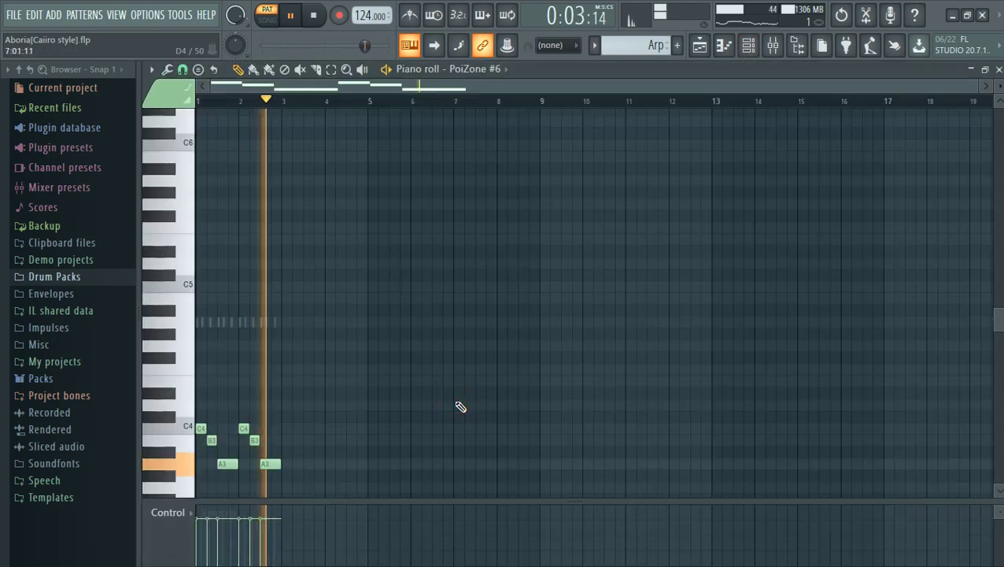
drag(980, 86, 841, 86)
scroll(831, 85, down, 1)
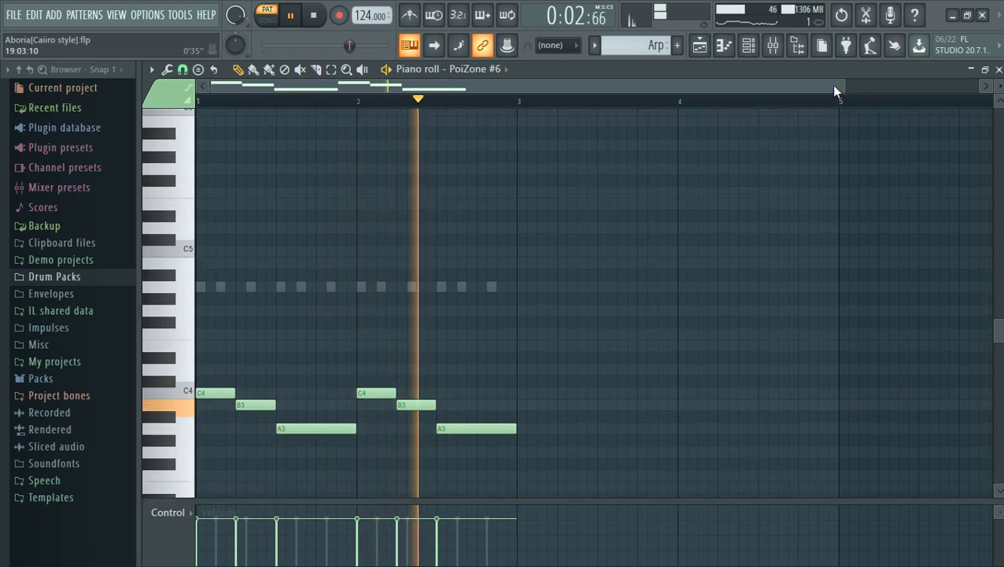
Step: Unmute the Arp1 #2 channel and check its preset in the Presets Library
click(749, 47)
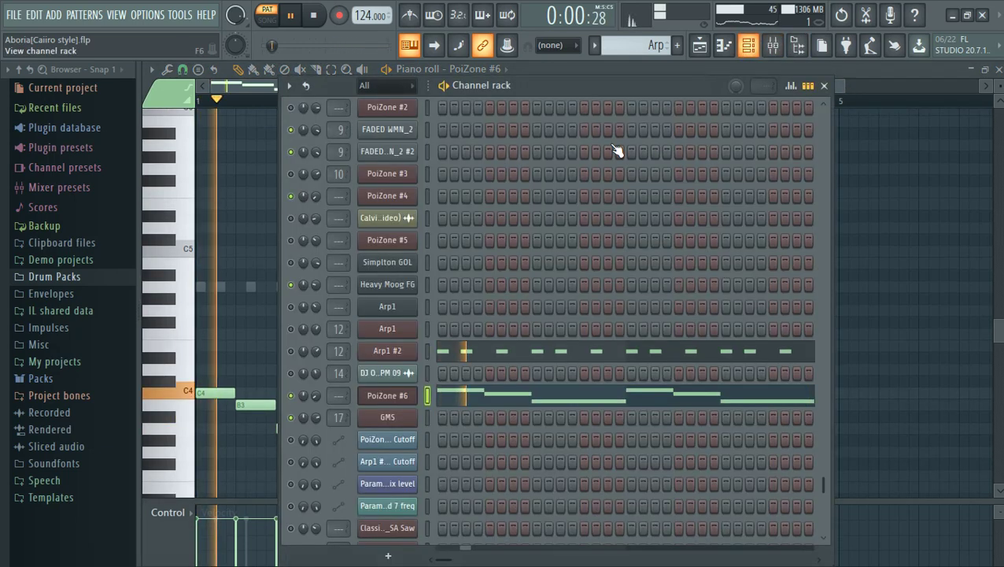
click(291, 352)
click(382, 355)
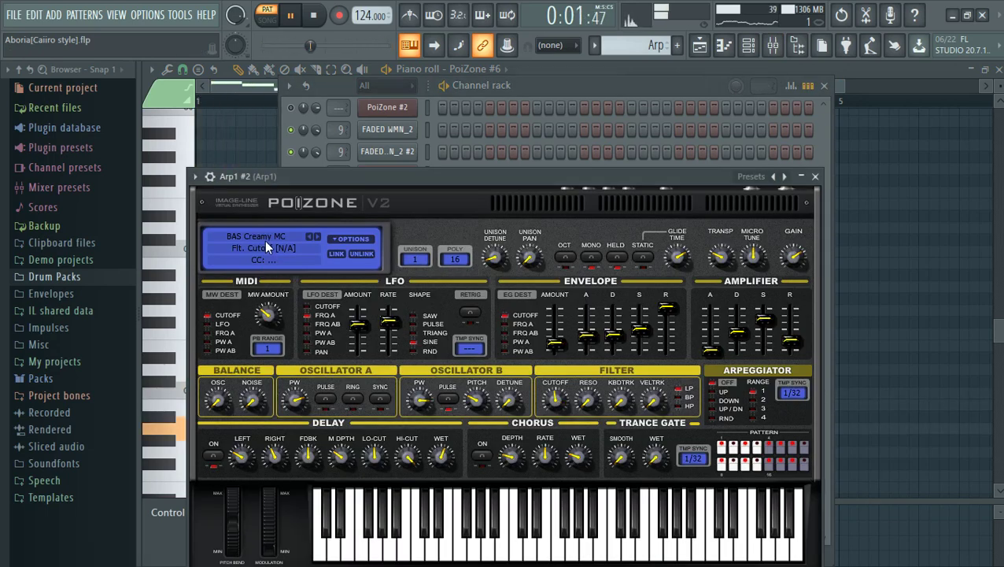
click(264, 240)
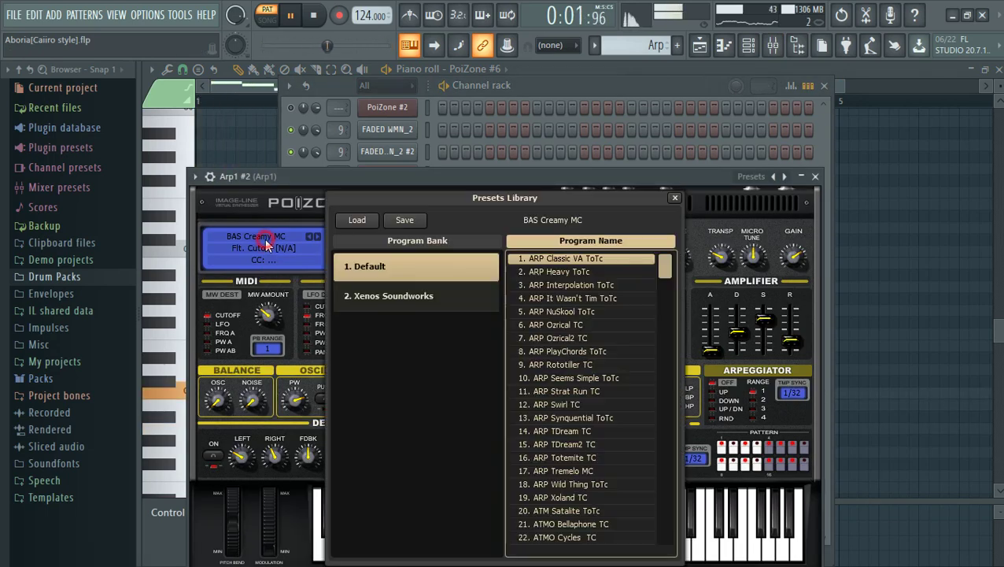
click(674, 198)
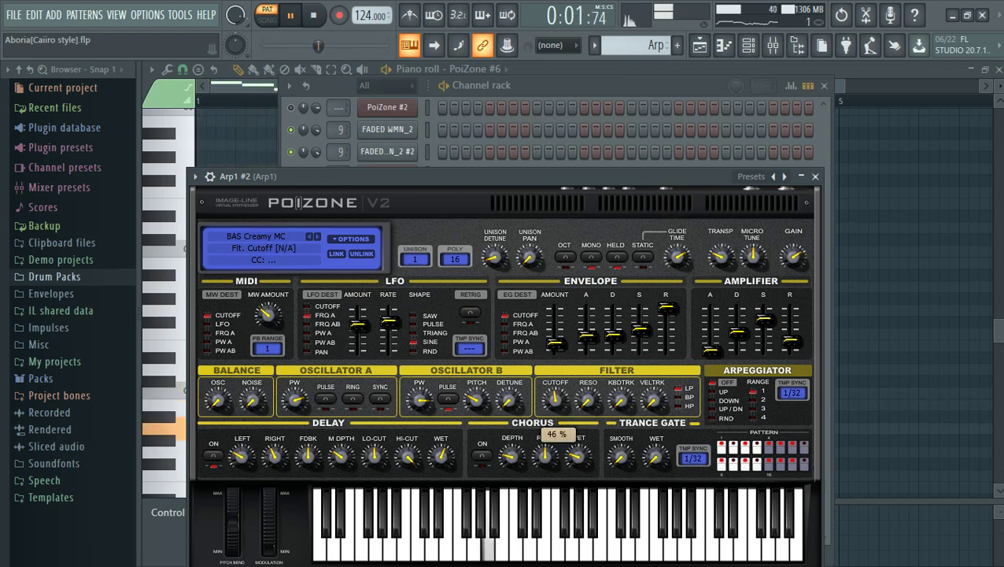
Step: Raise the filter cutoff of Arp1 #2 gradually to 99% while the Arp pattern plays
scroll(545, 455, up, 10)
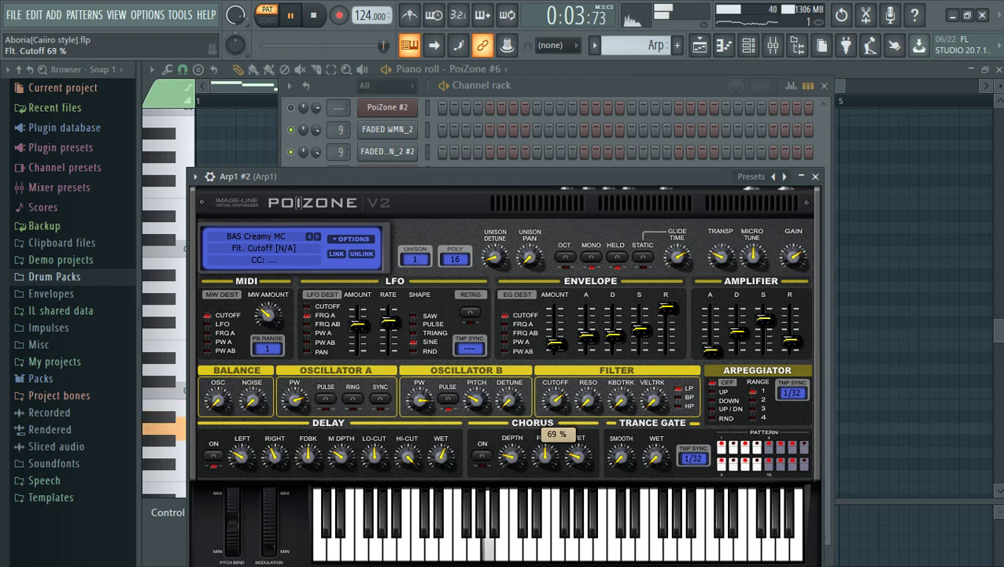
scroll(546, 455, up, 3)
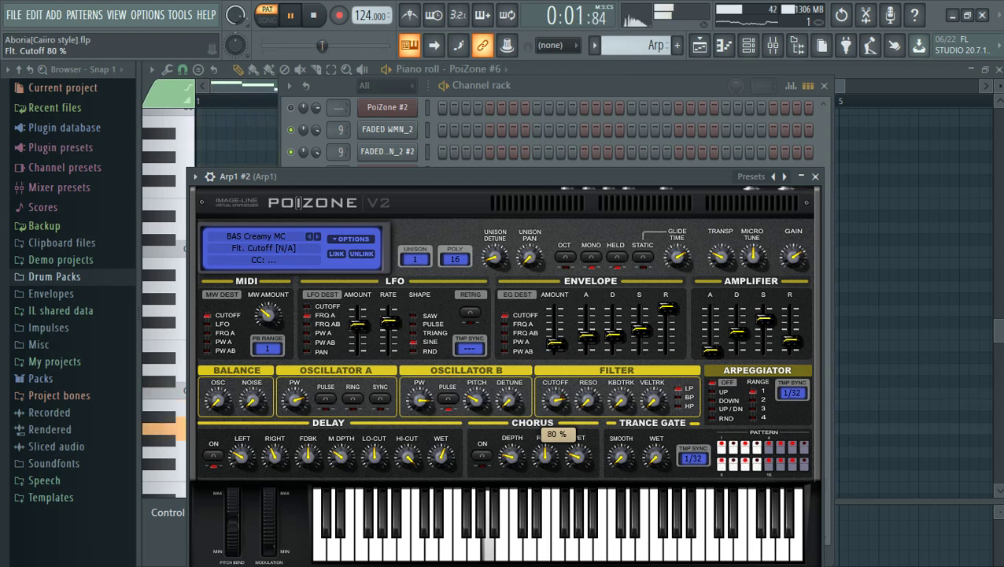
scroll(545, 455, up, 5)
scroll(545, 454, up, 3)
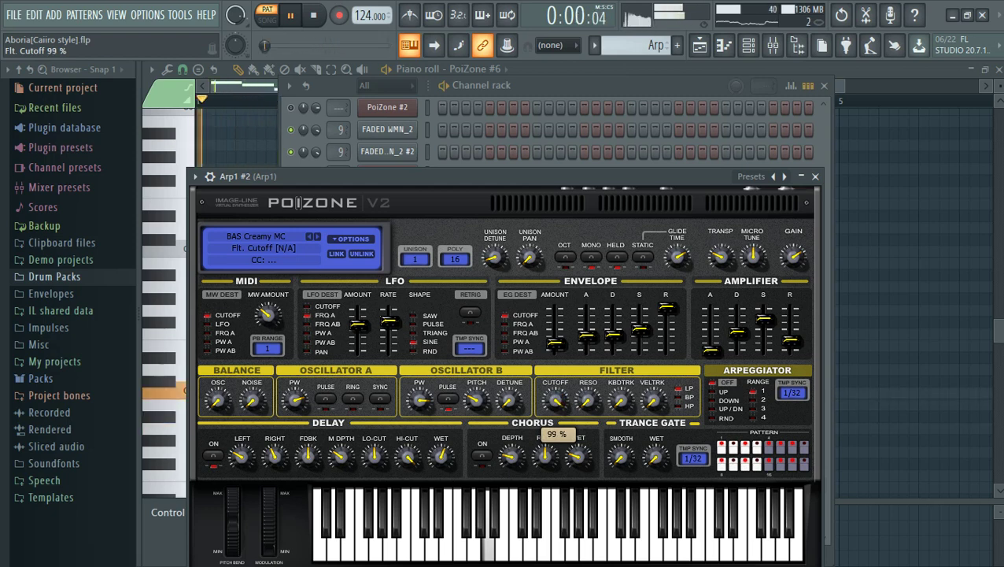
Step: Sweep the filter cutoff of Arp1 #2 down to 33% and bring it back up to around its midpoint during playback
scroll(545, 455, down, 15)
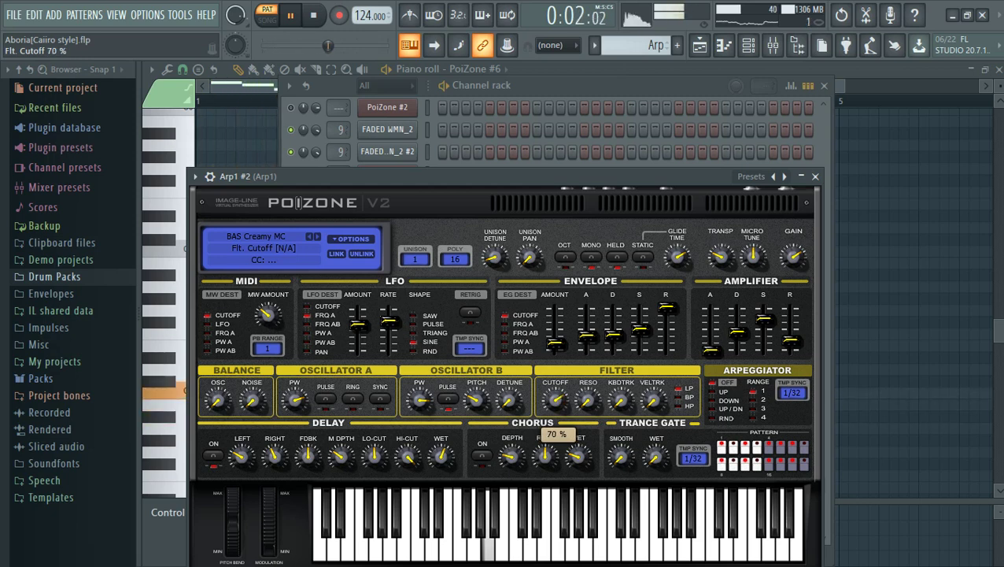
scroll(545, 454, down, 6)
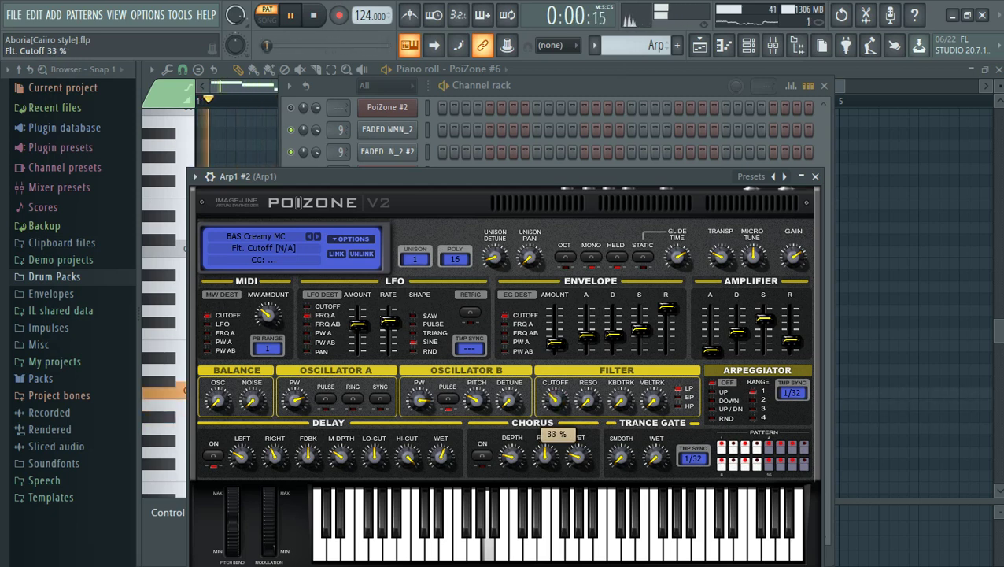
scroll(545, 454, up, 6)
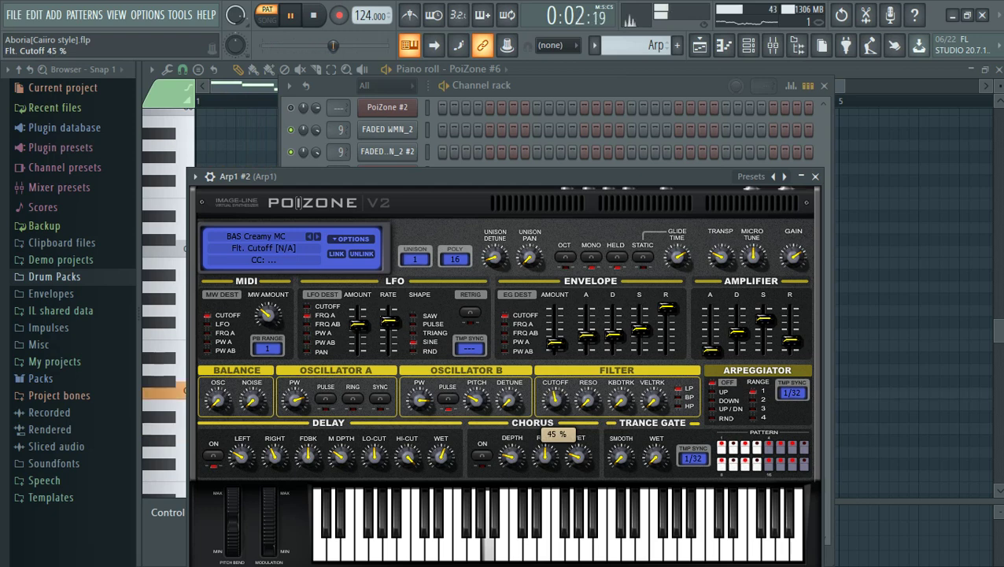
scroll(555, 402, up, 1)
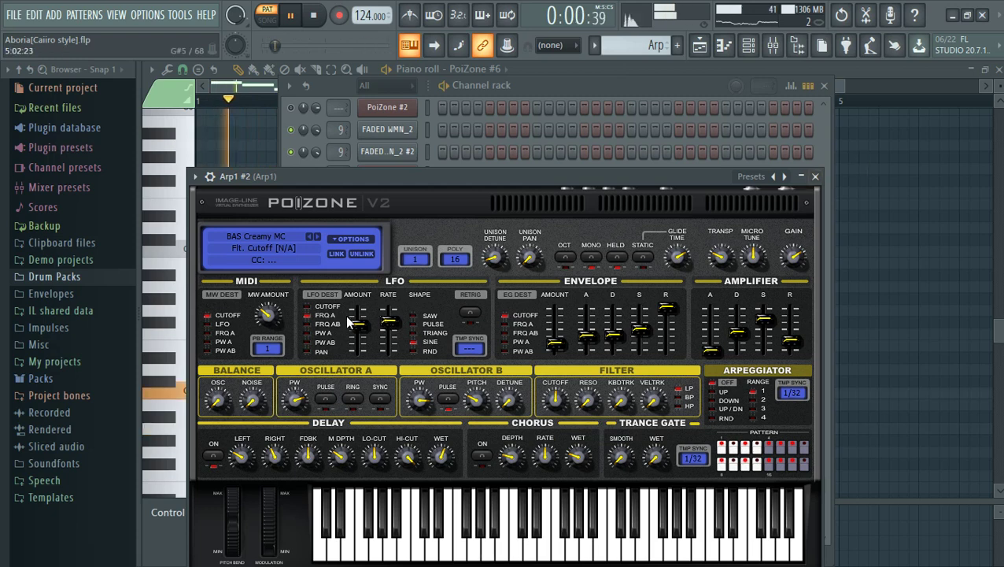
Step: Check the LFO rate and LFO amount of Arp1 #2, closing the synth and stopping playback when done
click(388, 323)
drag(388, 327, 388, 322)
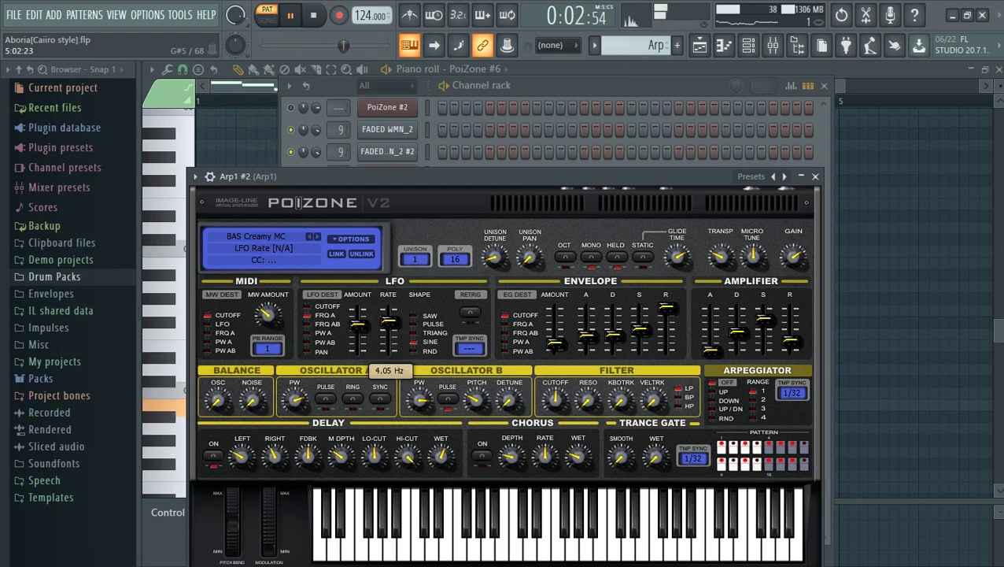
drag(388, 322, 362, 321)
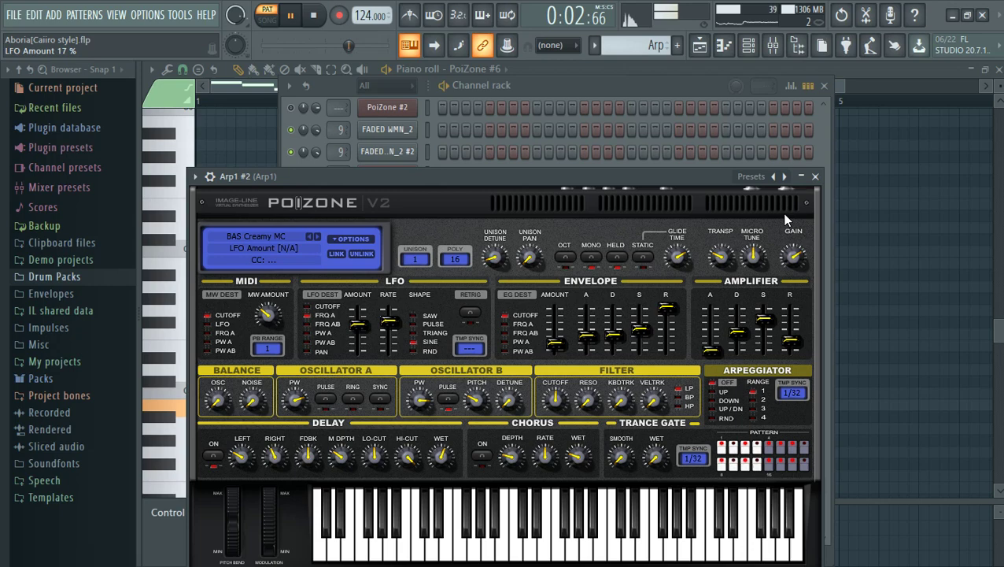
click(815, 176)
key(space)
Step: Open the list of the project's patterns
click(596, 46)
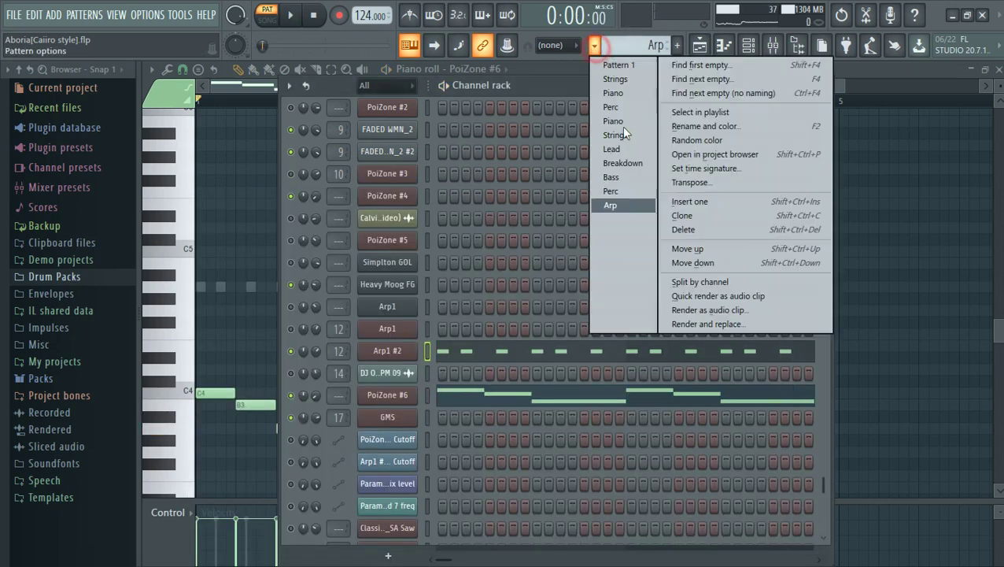